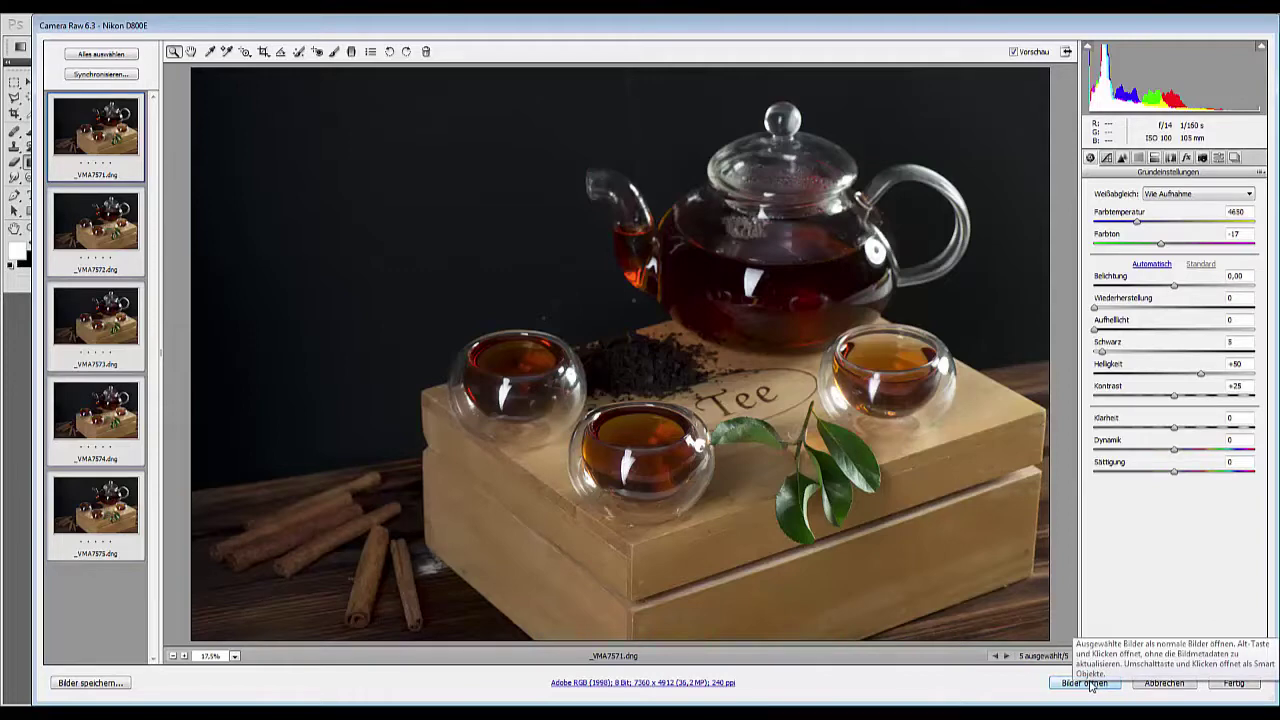
- Select all five raw tea photos and open them as images
{"action": "left_click", "coordinate": [84, 57]}
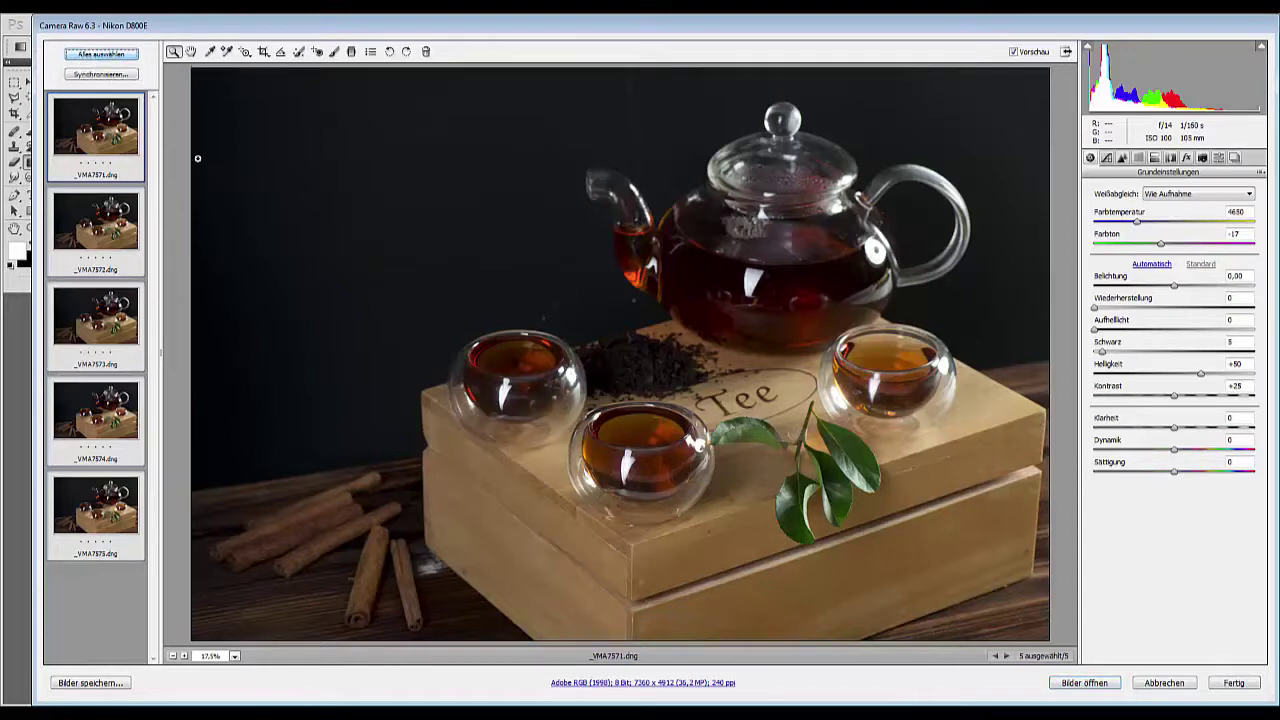
{"action": "left_click", "coordinate": [1083, 684]}
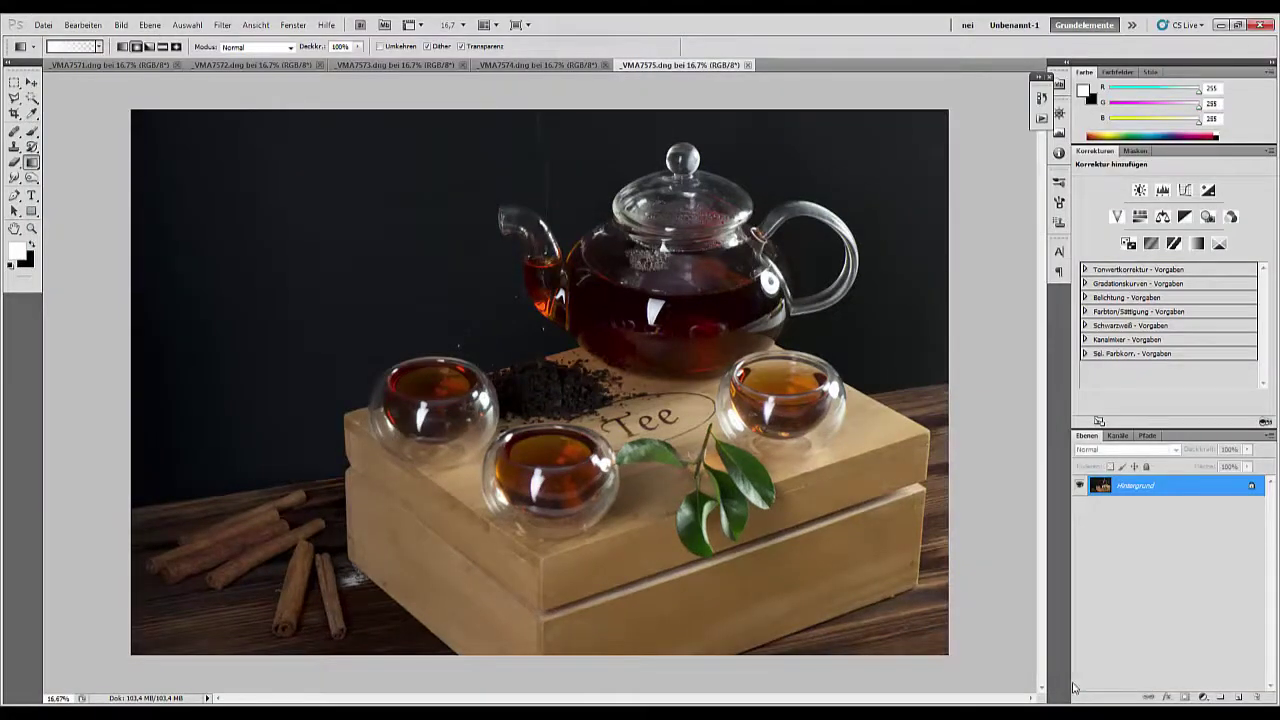
- Run Photomerge on the five open files with the Auto layout and image blending turned off
{"action": "left_click", "coordinate": [45, 26]}
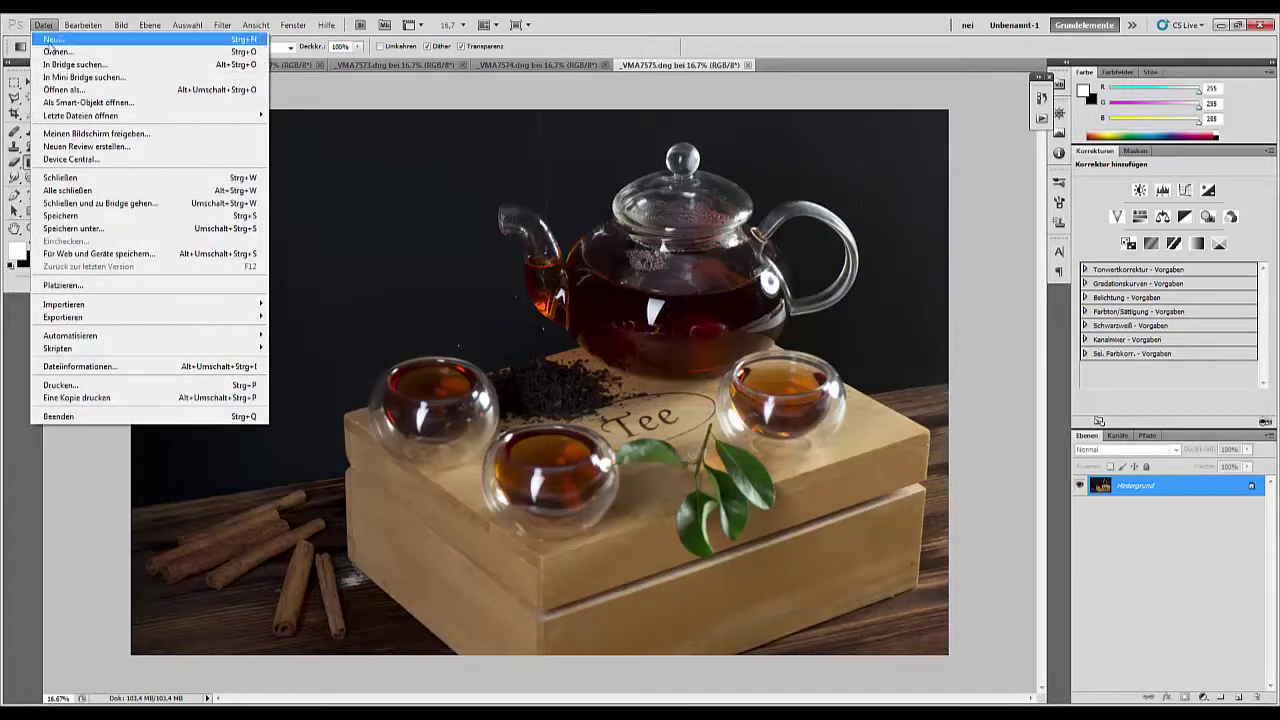
{"action": "mouse_move", "coordinate": [73, 354]}
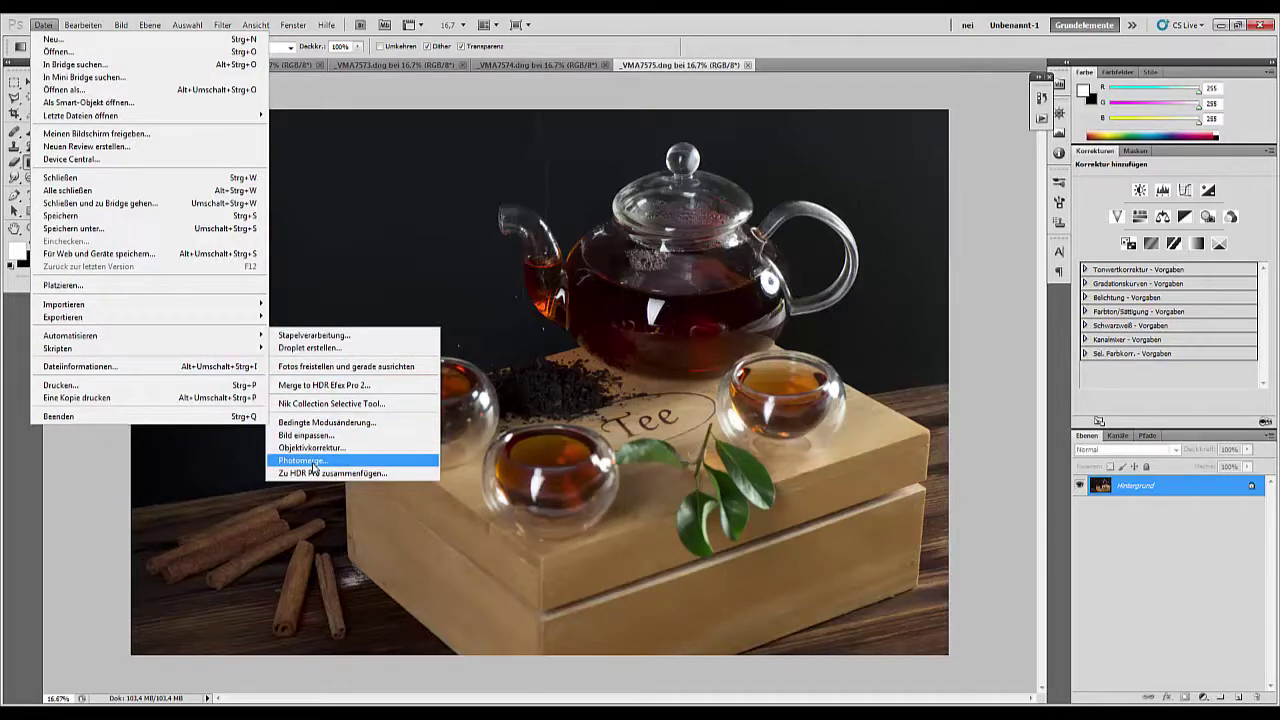
{"action": "left_click", "coordinate": [311, 466]}
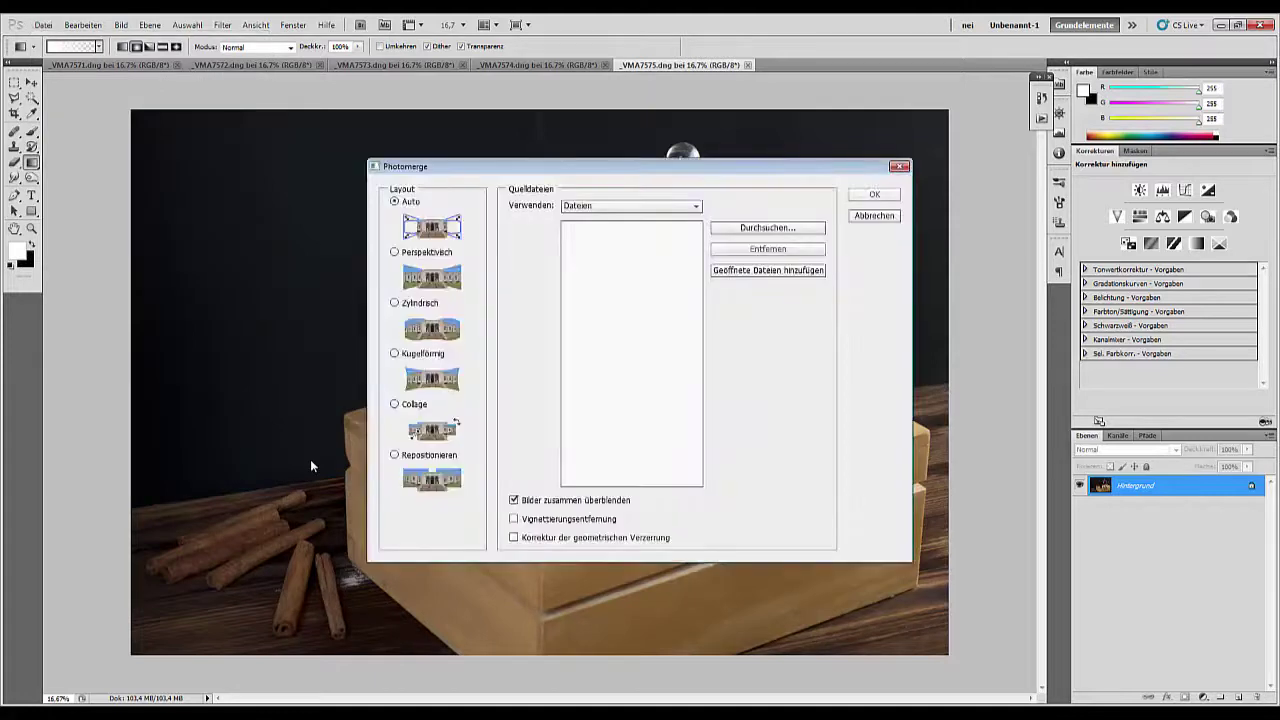
{"action": "left_click", "coordinate": [514, 502]}
{"action": "left_click", "coordinate": [736, 273]}
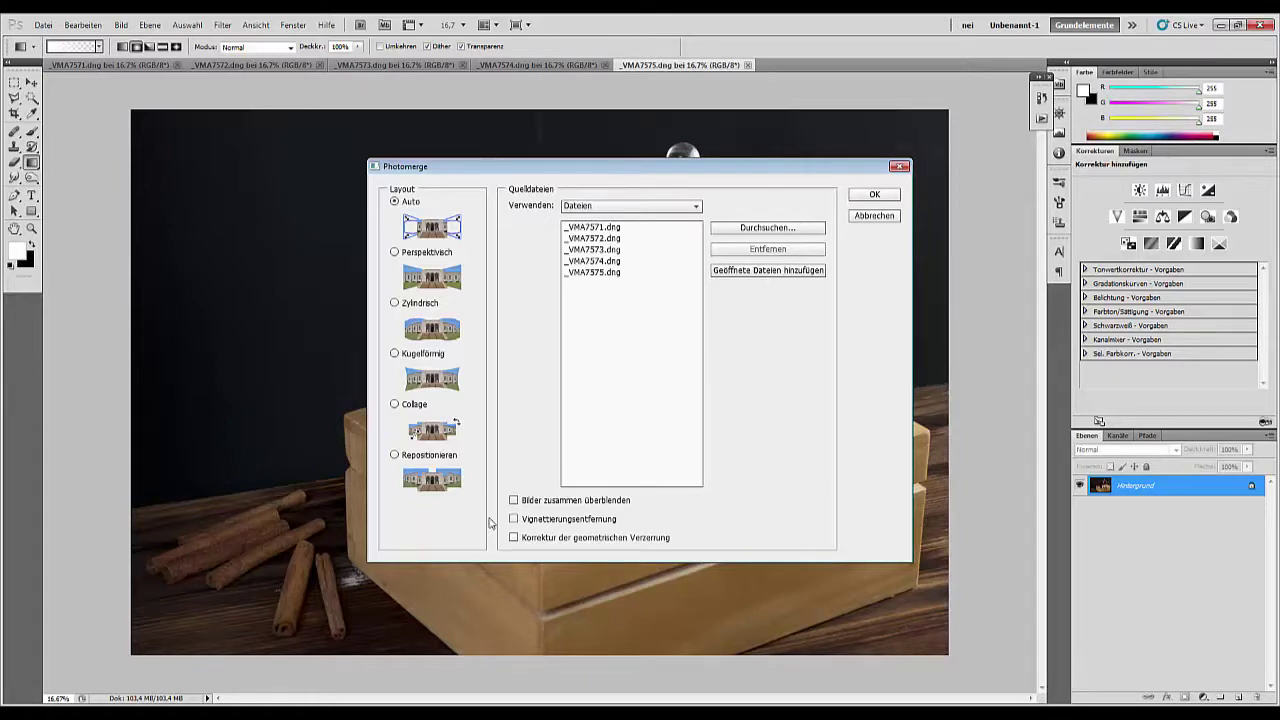
{"action": "left_click", "coordinate": [874, 194]}
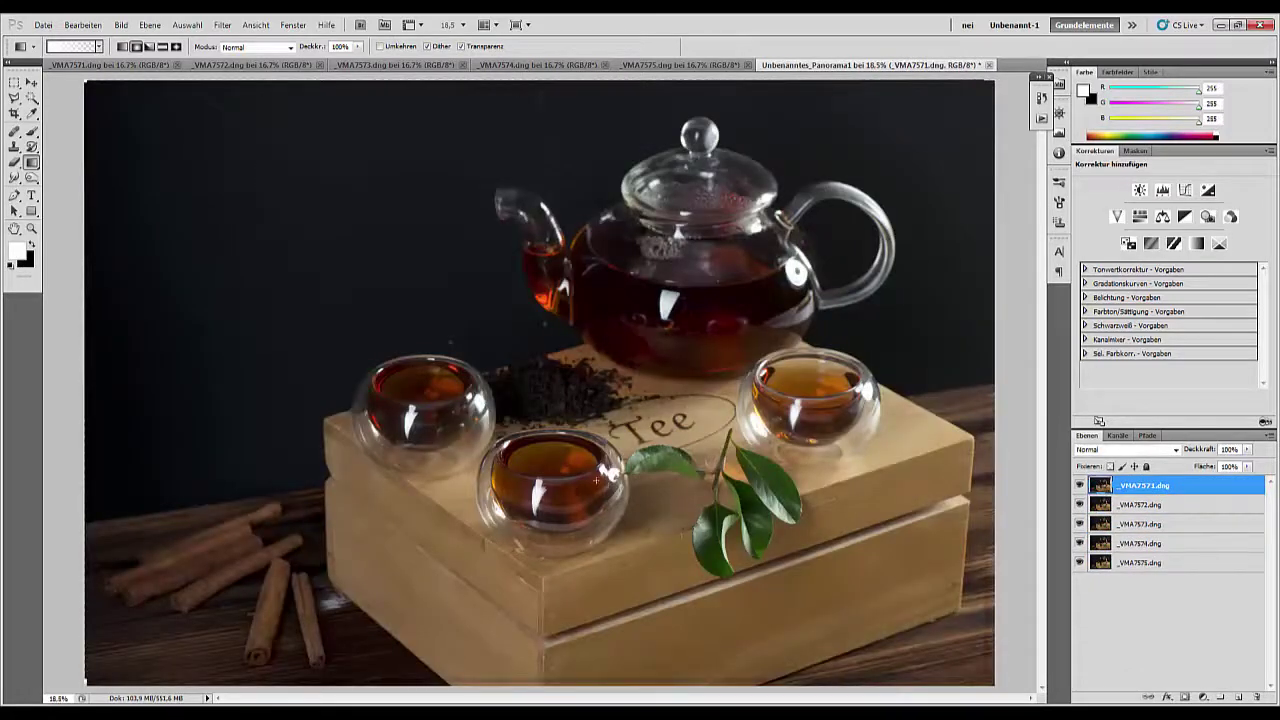
- Auto-blend all five aligned layers with the stack images method and seamless tones and colors enabled
{"action": "left_click", "coordinate": [1178, 565]}
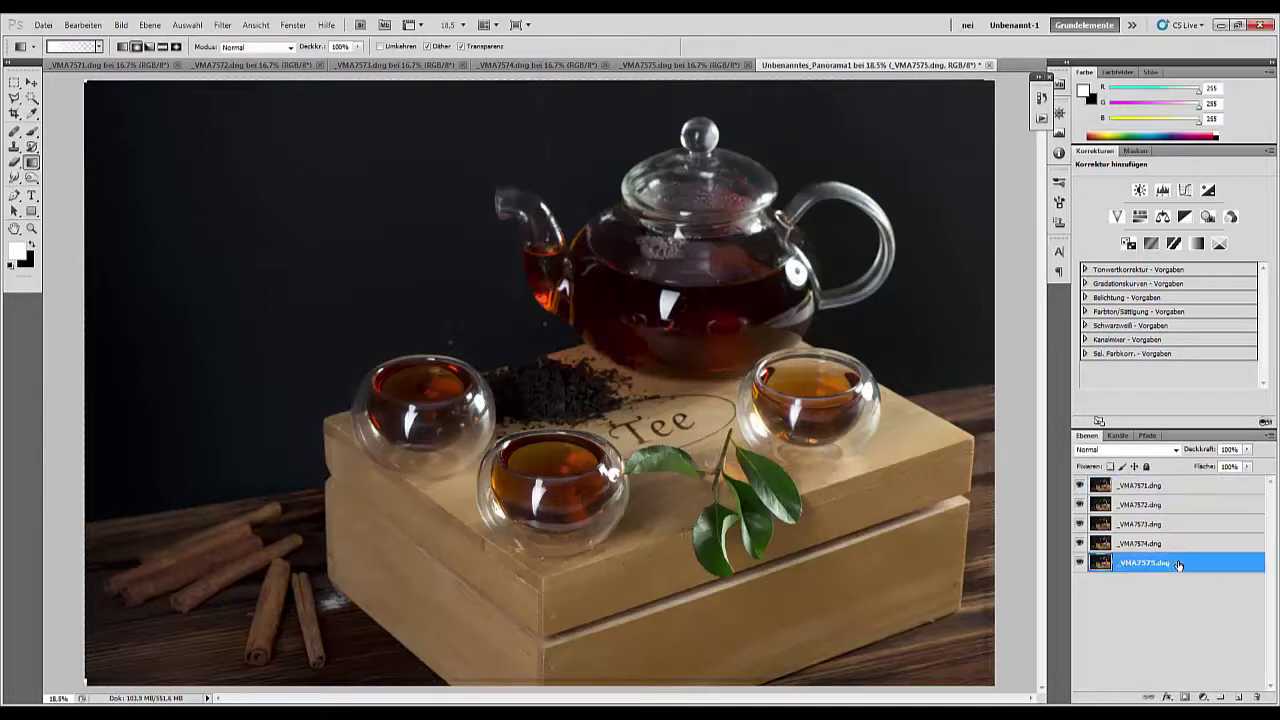
{"action": "left_click", "coordinate": [1157, 486], "text": "shift"}
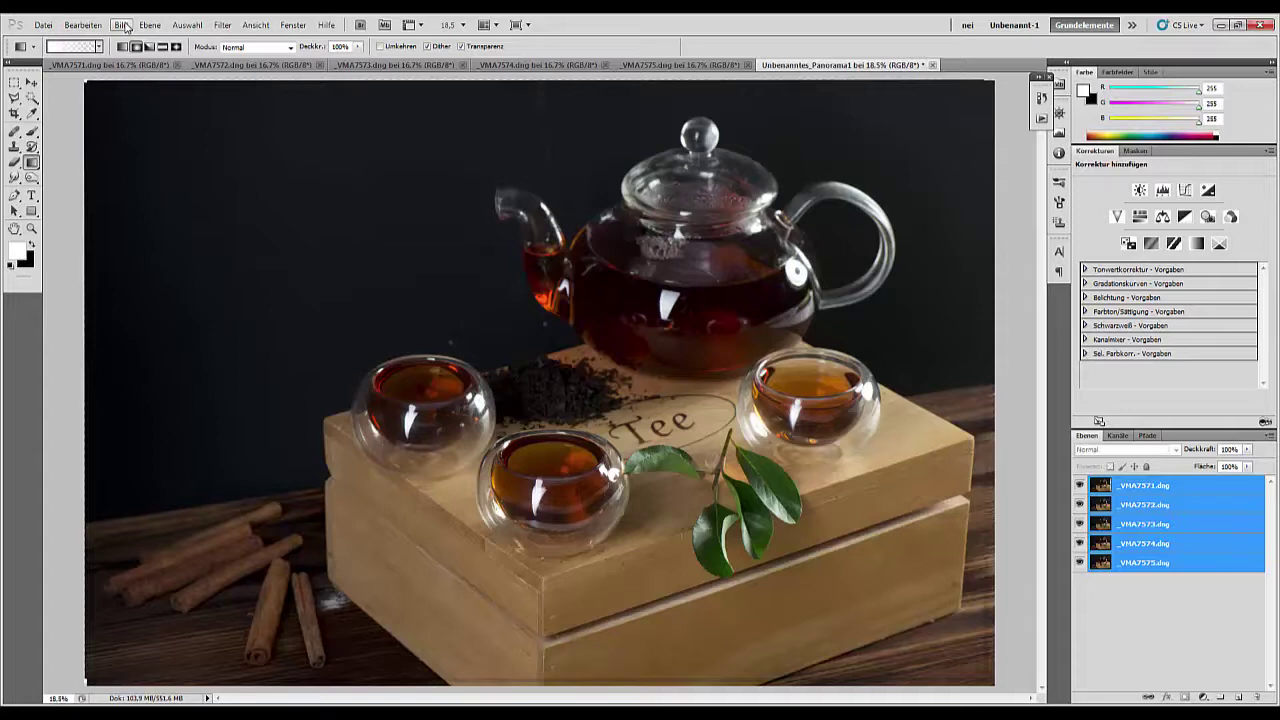
{"action": "left_click", "coordinate": [86, 25]}
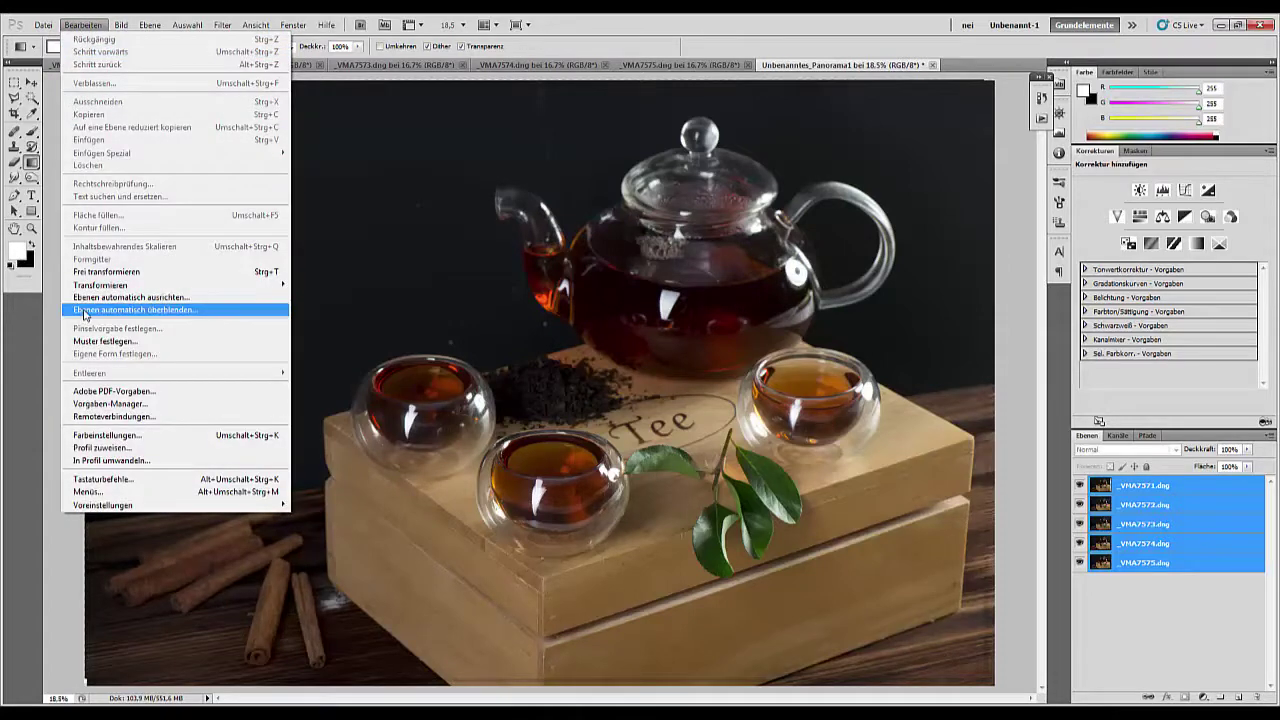
{"action": "left_click", "coordinate": [85, 311]}
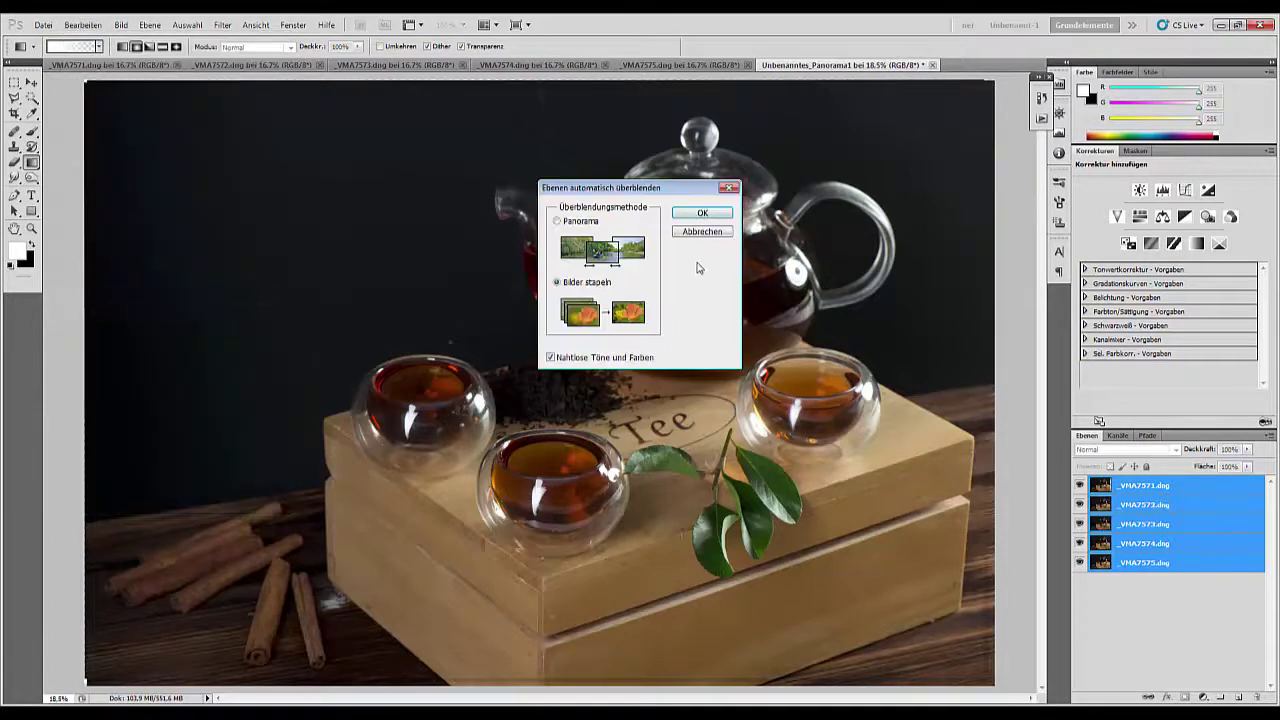
{"action": "left_click", "coordinate": [704, 218]}
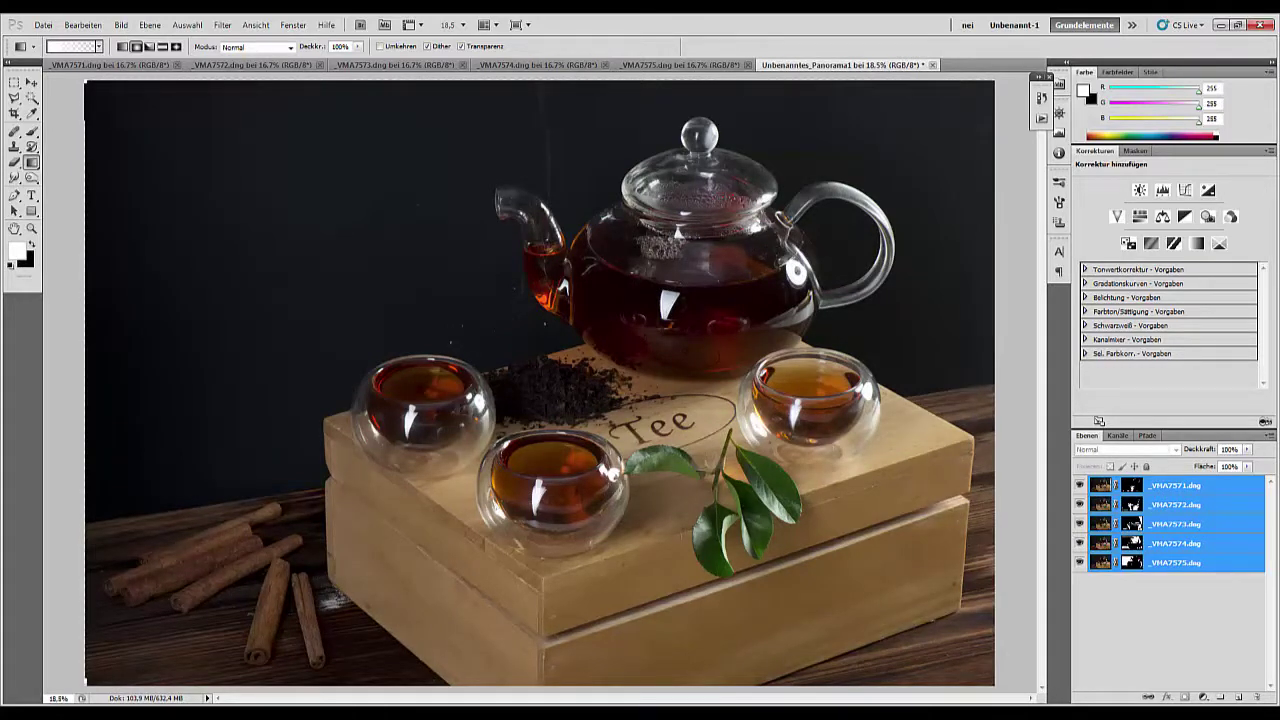
- Merge the five blended layers into one and duplicate the merged layer
{"action": "key", "text": "ctrl+plus"}
{"action": "key", "text": "ctrl+plus"}
{"action": "key", "text": "ctrl+plus"}
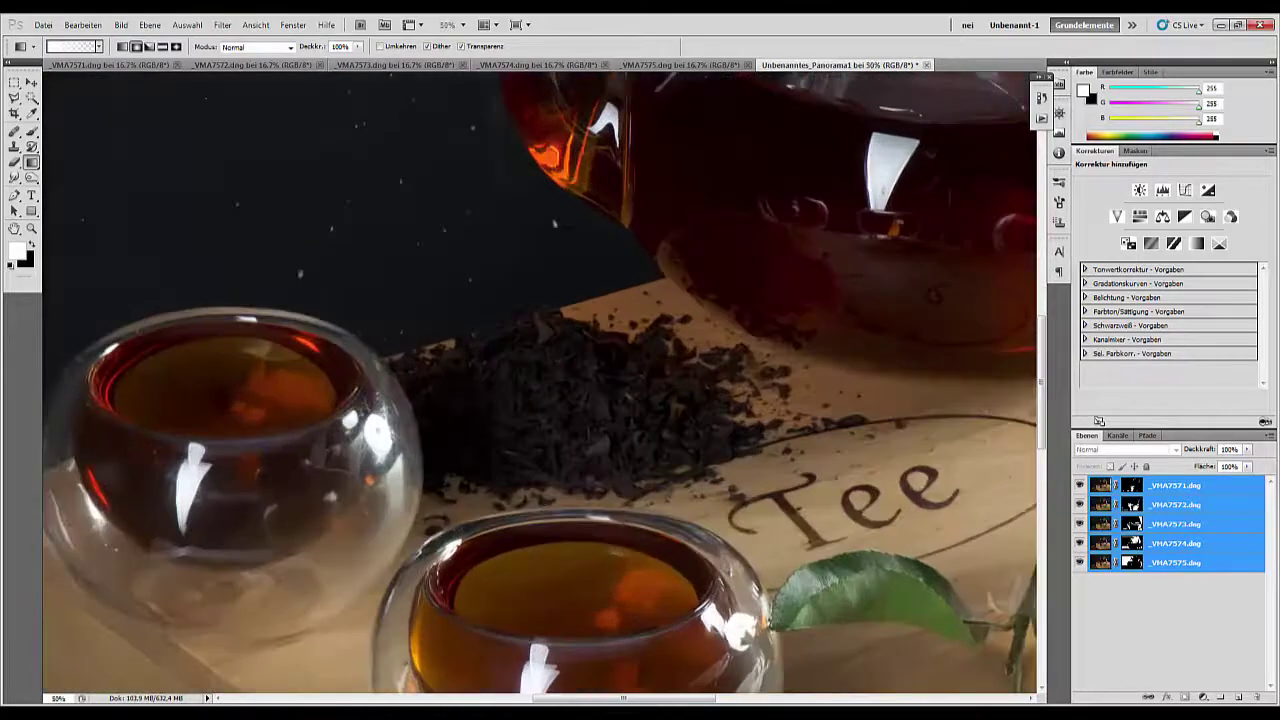
{"action": "key", "text": "ctrl+minus"}
{"action": "key", "text": "ctrl+minus"}
{"action": "key", "text": "ctrl+minus"}
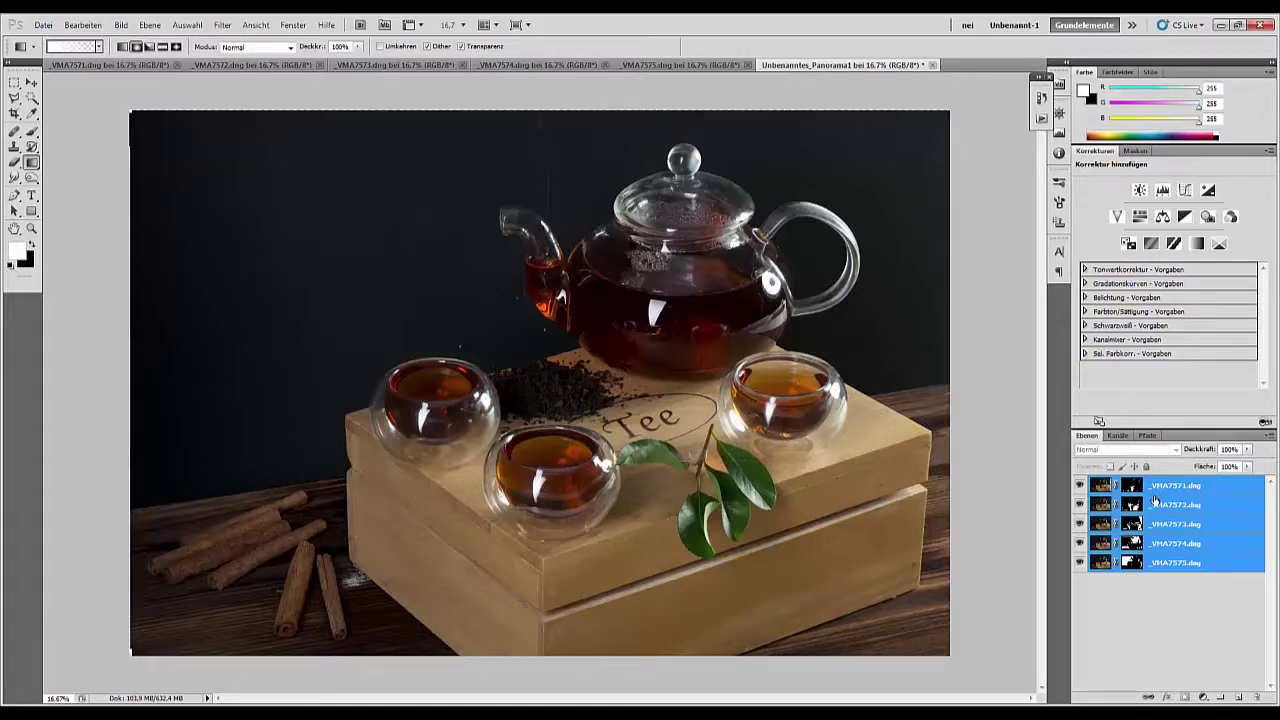
{"action": "key", "text": "ctrl+e"}
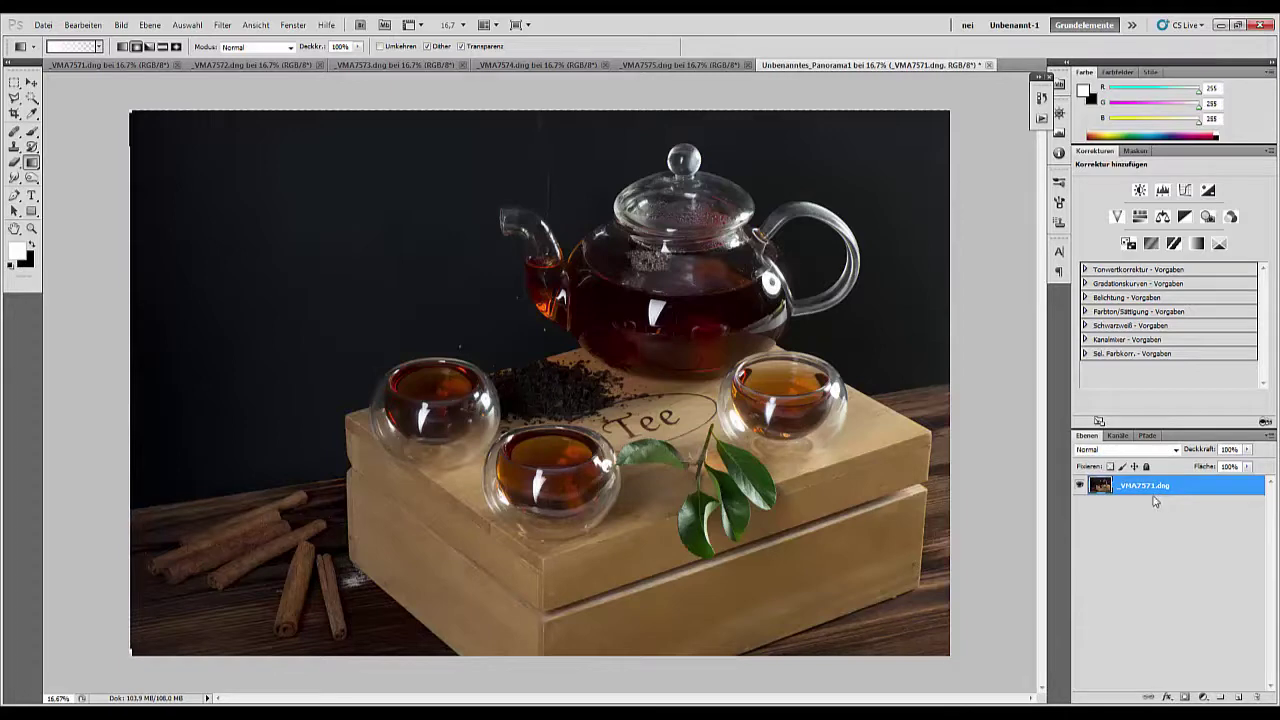
{"action": "left_click_drag", "start_coordinate": [1186, 488], "coordinate": [1238, 697]}
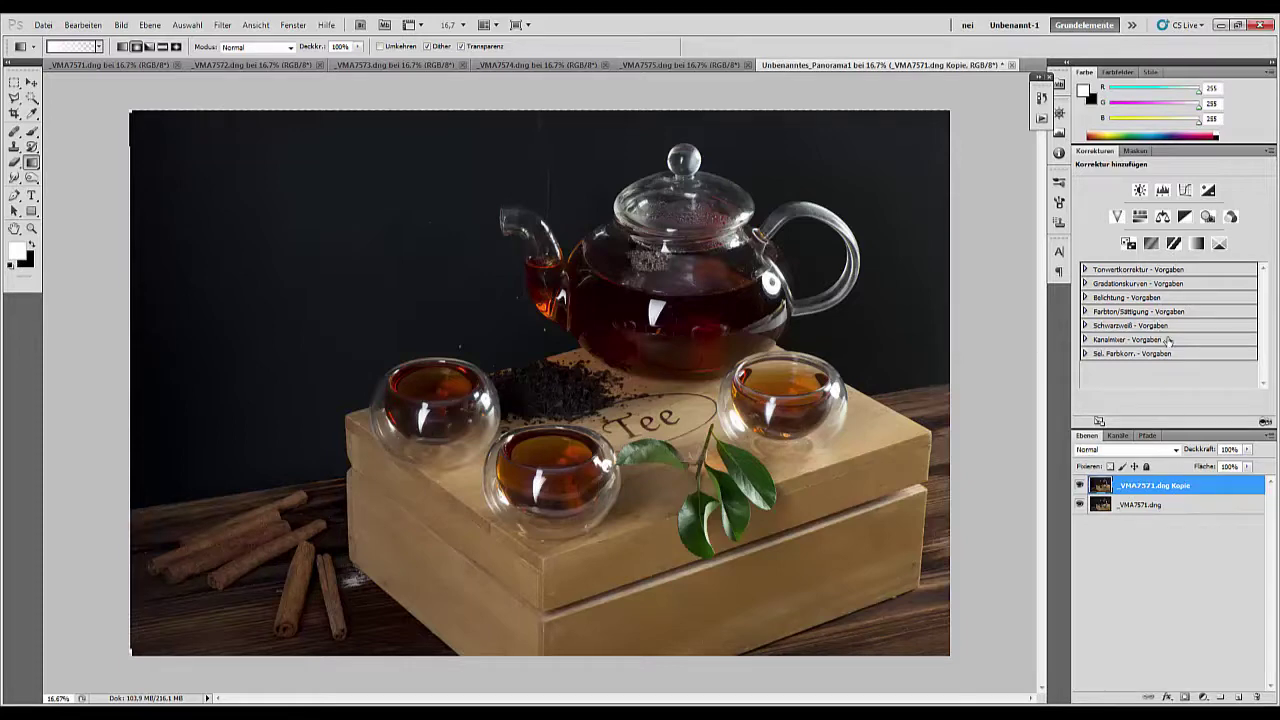
- Add a Levels adjustment above the duplicated layer with the white input at 197 and invert its mask to black
{"action": "left_click", "coordinate": [1162, 190]}
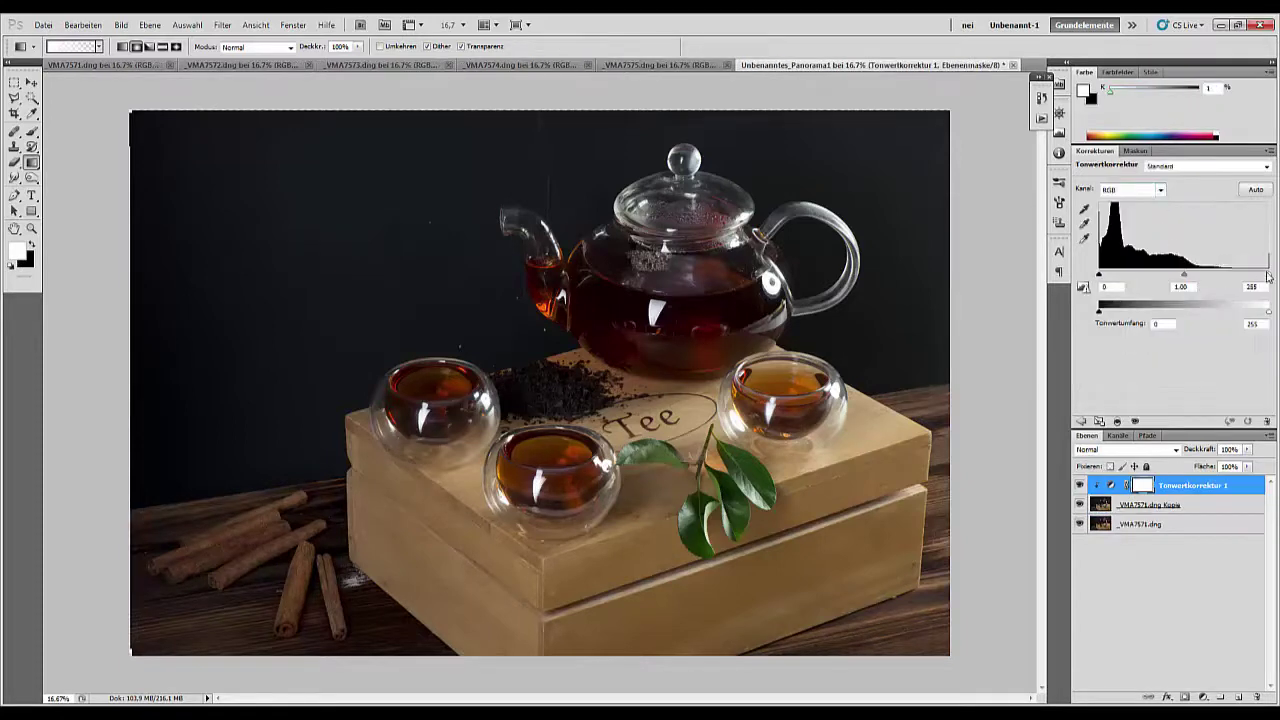
{"action": "mouse_move", "coordinate": [1268, 274]}
{"action": "left_mouse_down"}
{"action": "mouse_move", "coordinate": [1207, 281]}
{"action": "mouse_move", "coordinate": [1230, 280]}
{"action": "left_mouse_up"}
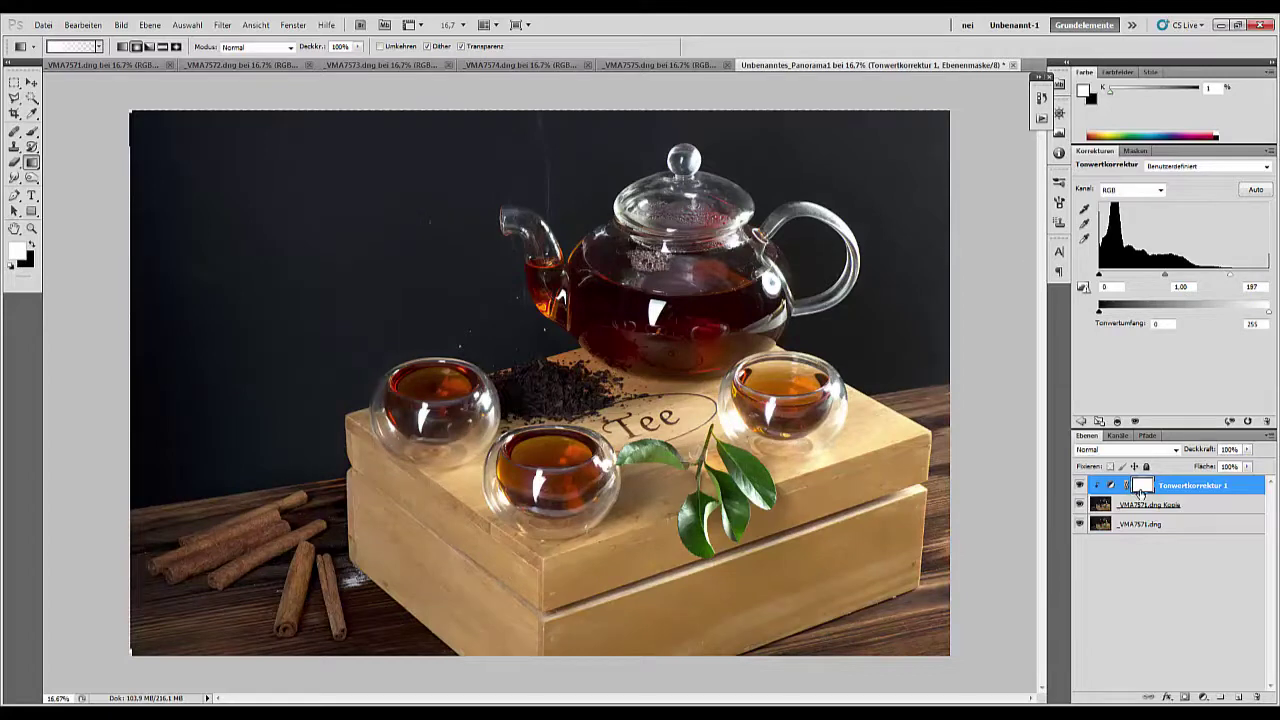
{"action": "key", "text": "ctrl+i"}
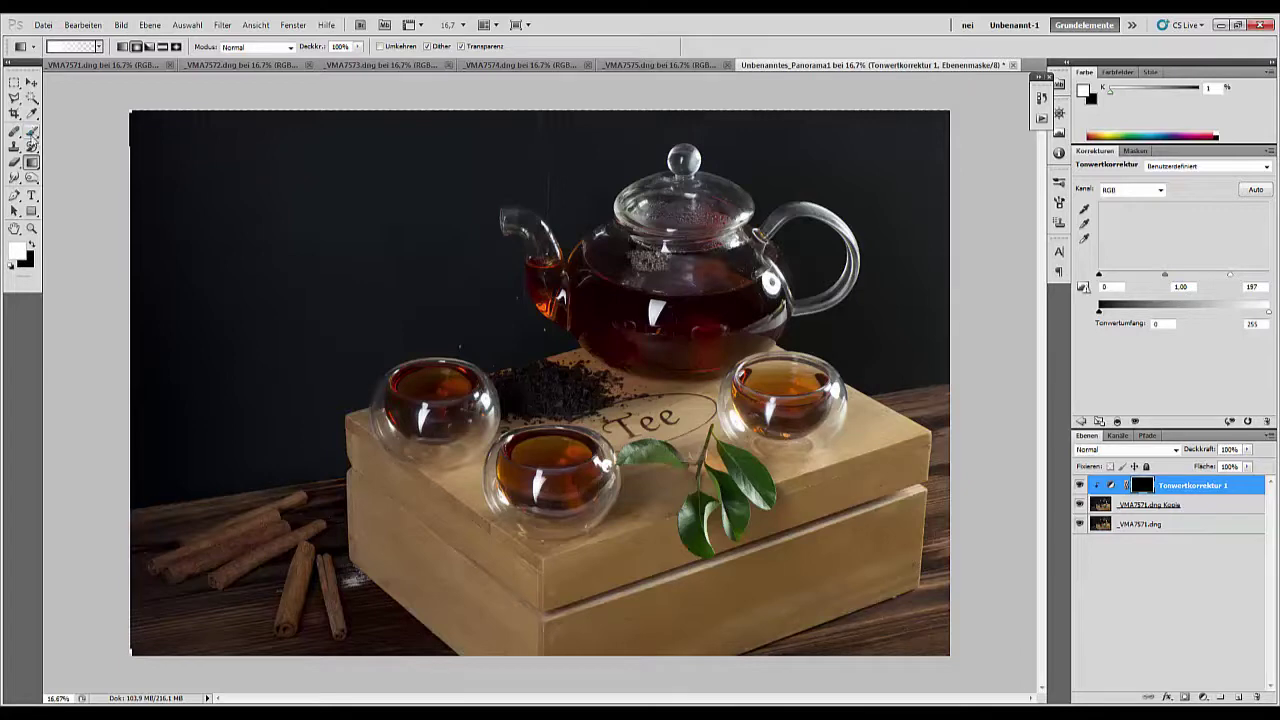
- Apply white radial gradients on the Levels mask to brighten the wooden box, cinnamon sticks, teapot and leaves
{"action": "left_click", "coordinate": [35, 162]}
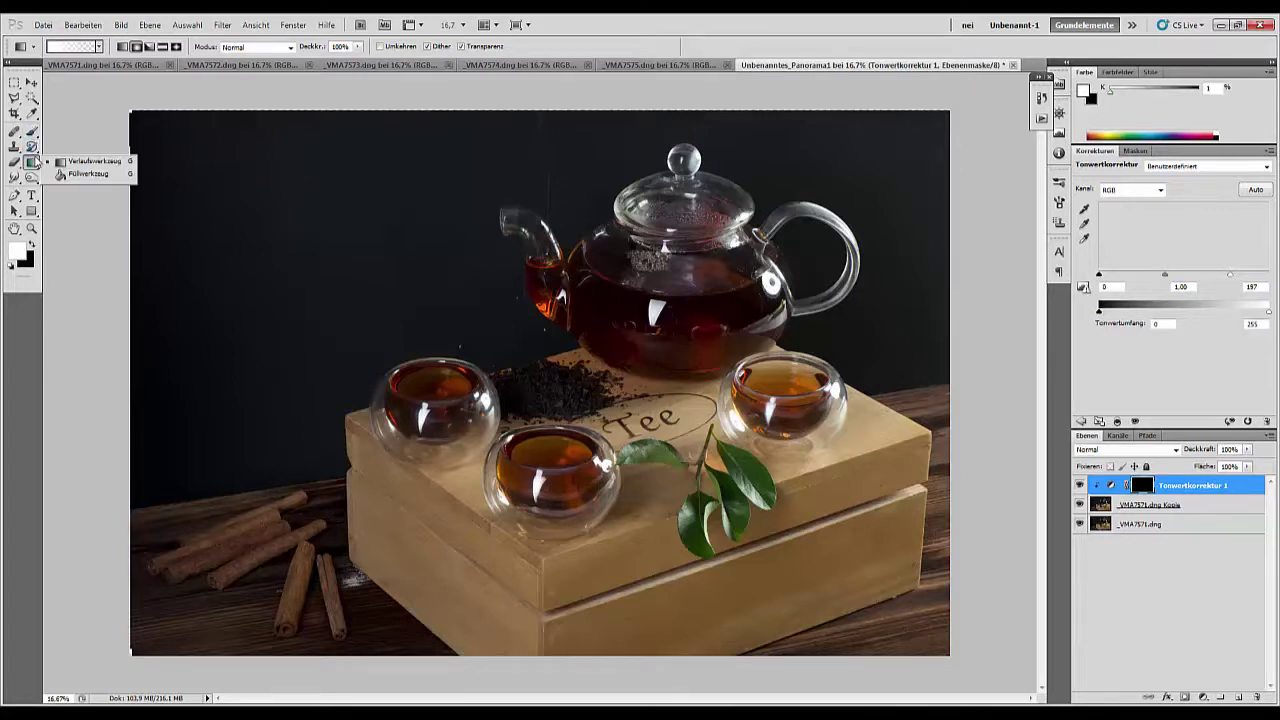
{"action": "left_click", "coordinate": [137, 47]}
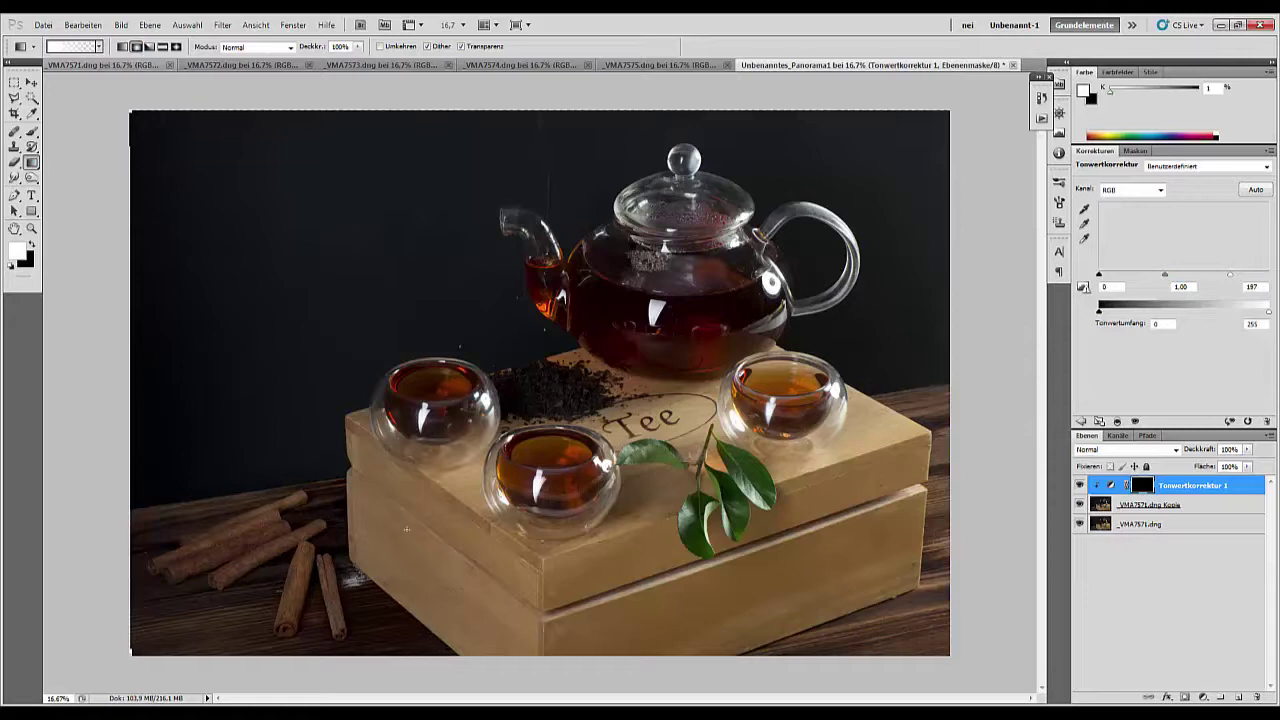
{"action": "left_click_drag", "start_coordinate": [466, 601], "coordinate": [480, 614]}
{"action": "left_click_drag", "start_coordinate": [461, 557], "coordinate": [498, 683]}
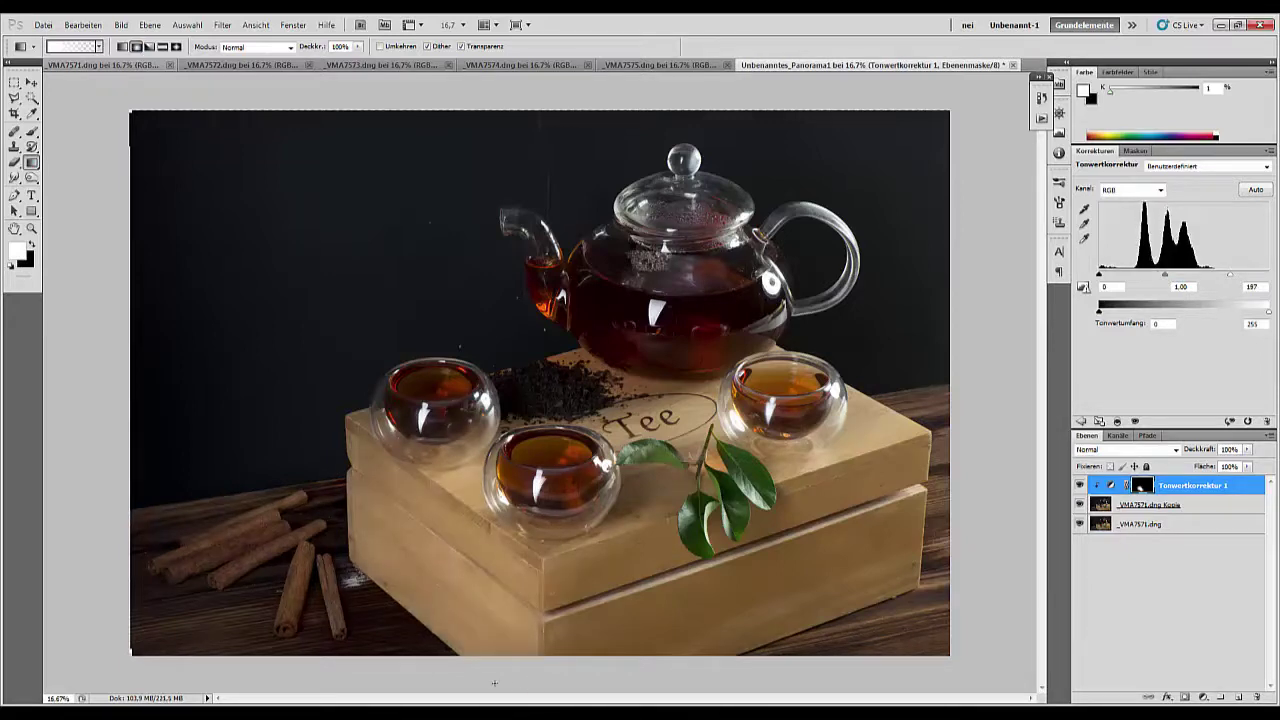
{"action": "left_click_drag", "start_coordinate": [328, 566], "coordinate": [300, 612]}
{"action": "left_click_drag", "start_coordinate": [242, 536], "coordinate": [341, 643]}
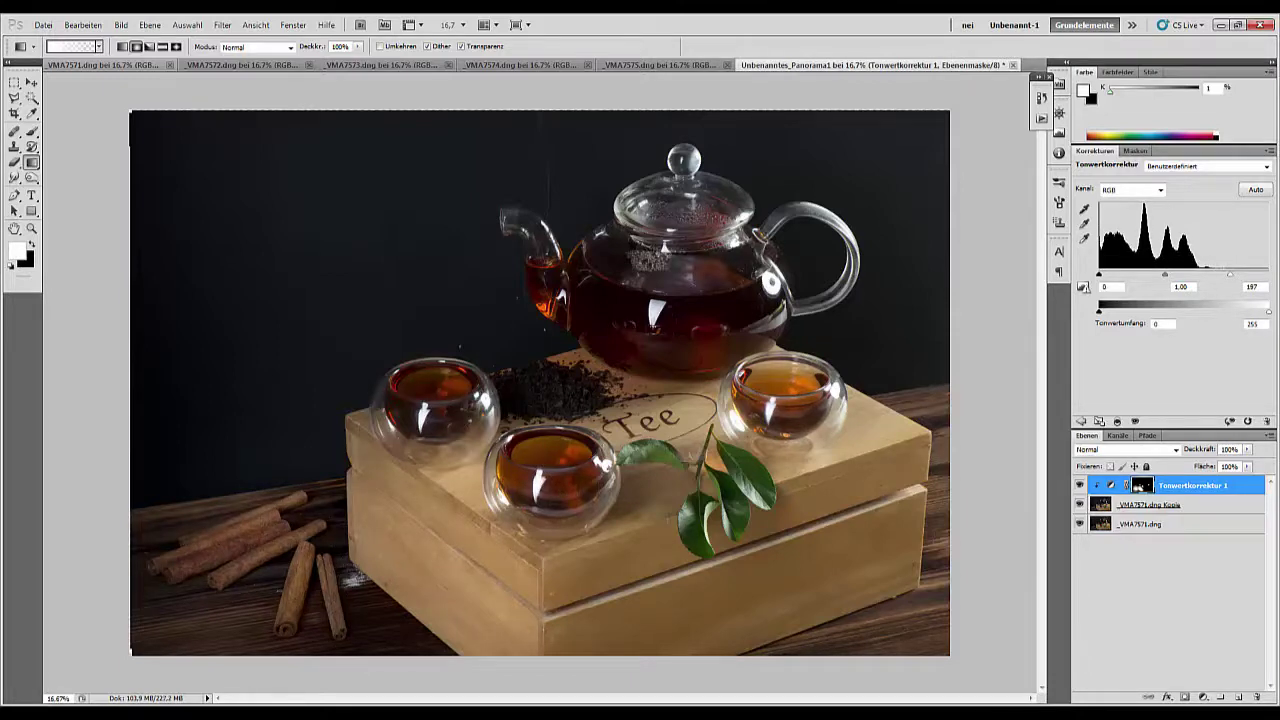
{"action": "left_click_drag", "start_coordinate": [700, 322], "coordinate": [742, 352]}
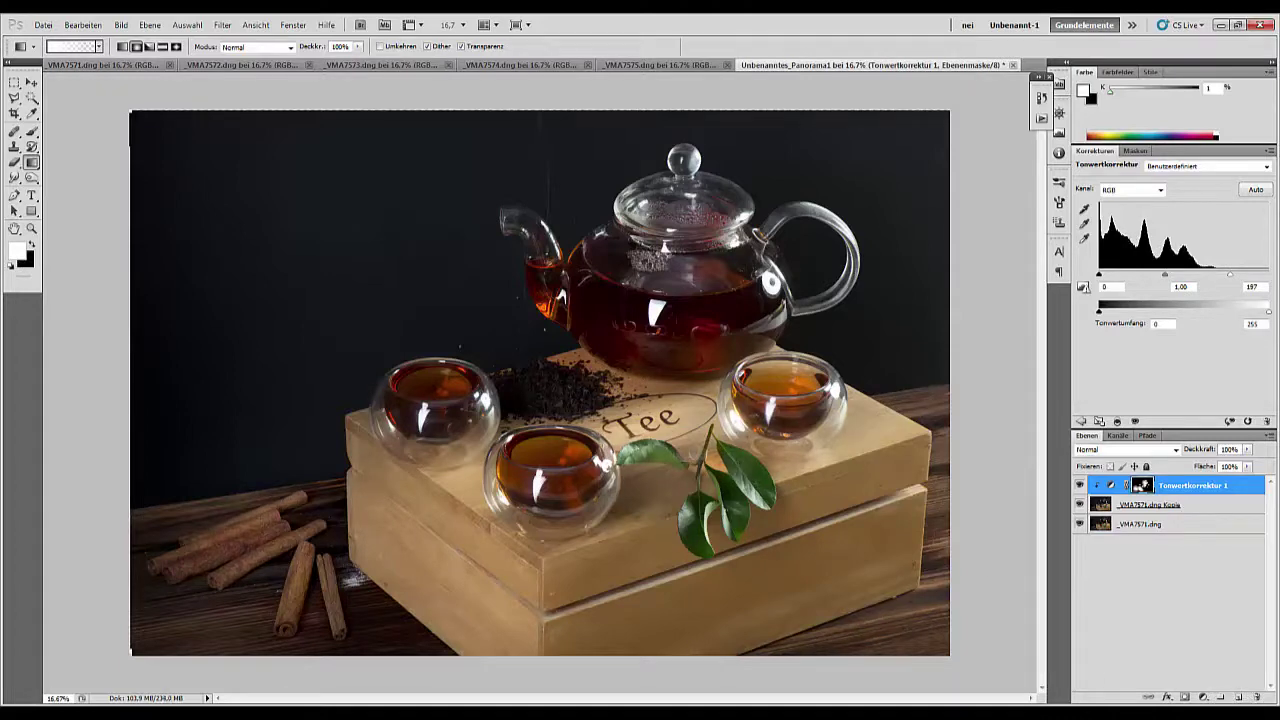
{"action": "mouse_move", "coordinate": [738, 490]}
{"action": "left_mouse_down"}
{"action": "mouse_move", "coordinate": [712, 540]}
{"action": "mouse_move", "coordinate": [695, 522]}
{"action": "mouse_move", "coordinate": [697, 596]}
{"action": "left_mouse_up"}
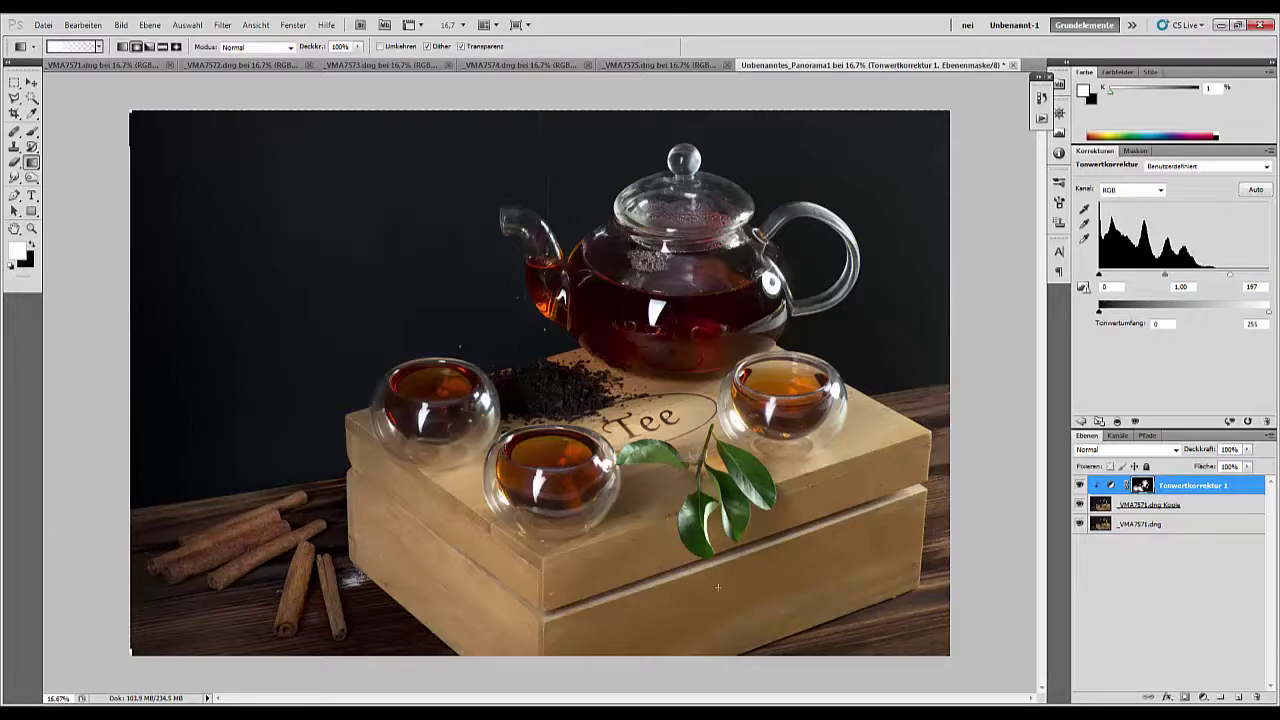
- Stamp all visible layers into a new layer above the Levels adjustment
{"action": "left_click", "coordinate": [1203, 487]}
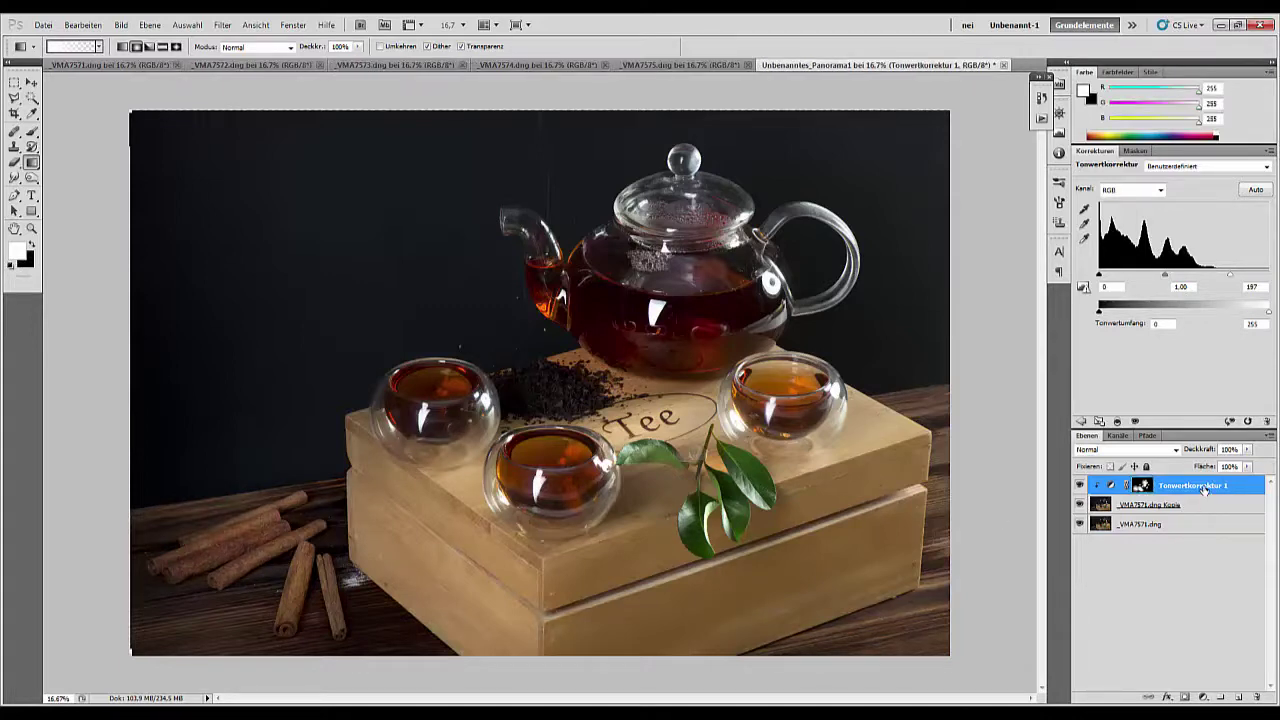
{"action": "key", "text": "ctrl+alt+shift+e"}
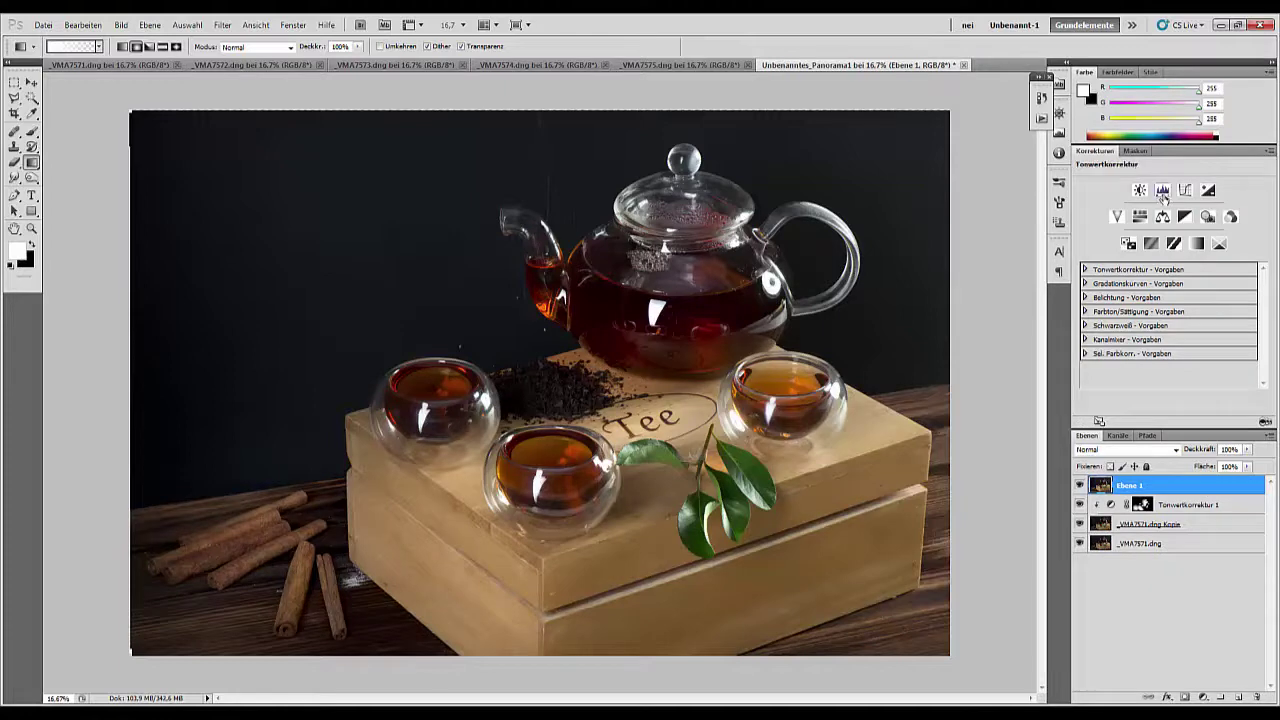
{"action": "left_click", "coordinate": [1163, 192]}
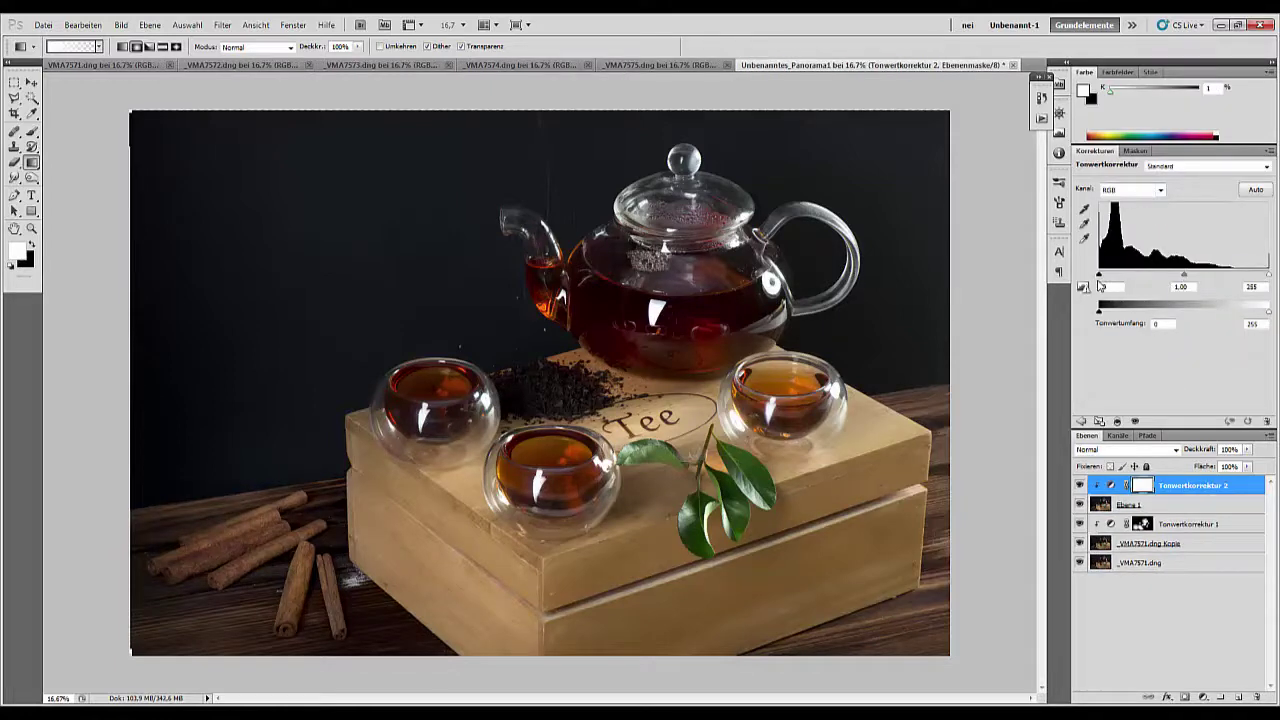
{"action": "mouse_move", "coordinate": [1100, 275]}
{"action": "left_mouse_down"}
{"action": "mouse_move", "coordinate": [1130, 280]}
{"action": "mouse_move", "coordinate": [1116, 280]}
{"action": "left_mouse_up"}
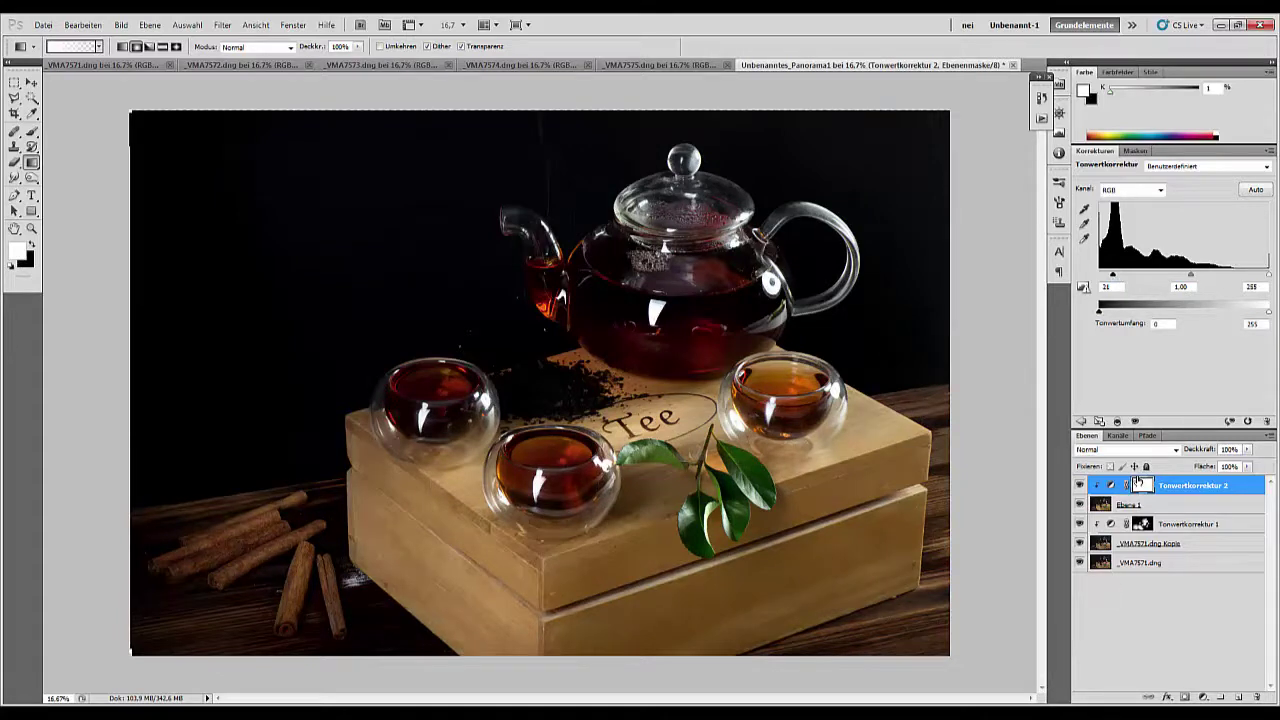
{"action": "left_click_drag", "start_coordinate": [1207, 492], "coordinate": [1257, 697]}
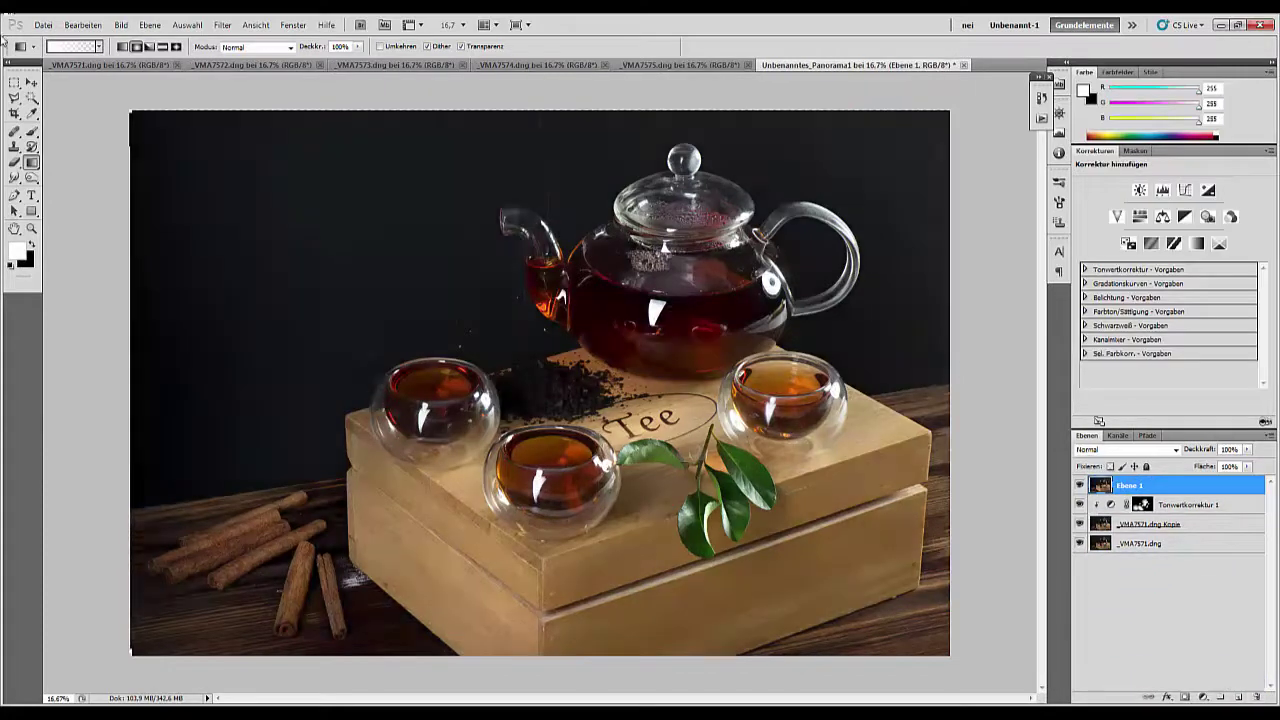
- Draw an elliptical selection around the cups and teapot body, and fill the area outside it with black on a new layer
{"action": "left_click", "coordinate": [14, 86]}
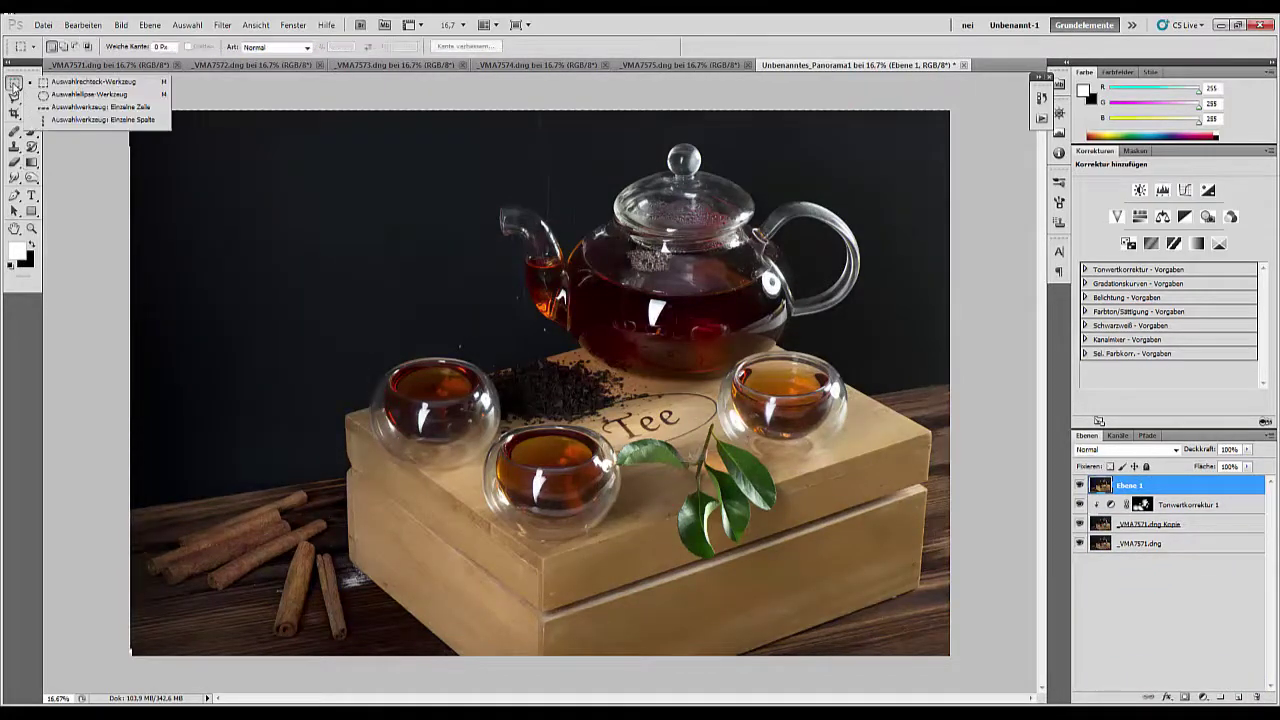
{"action": "left_click", "coordinate": [46, 96]}
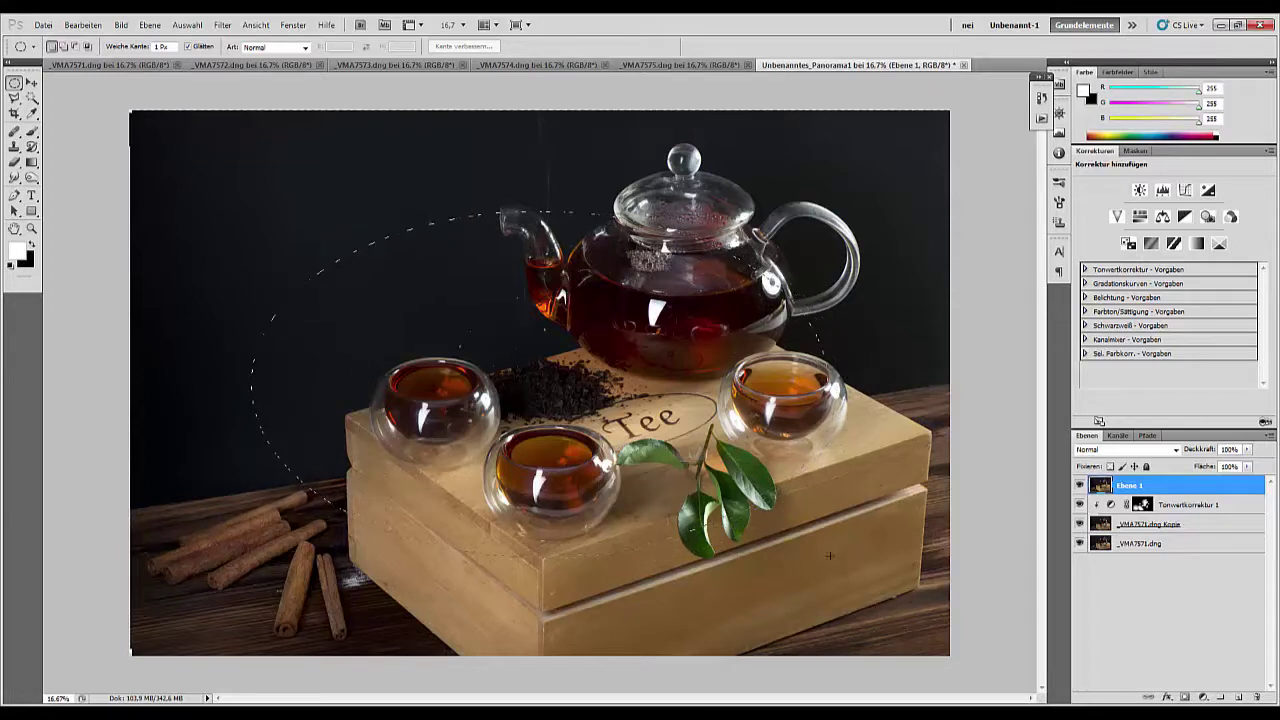
{"action": "left_click_drag", "start_coordinate": [834, 557], "coordinate": [834, 557]}
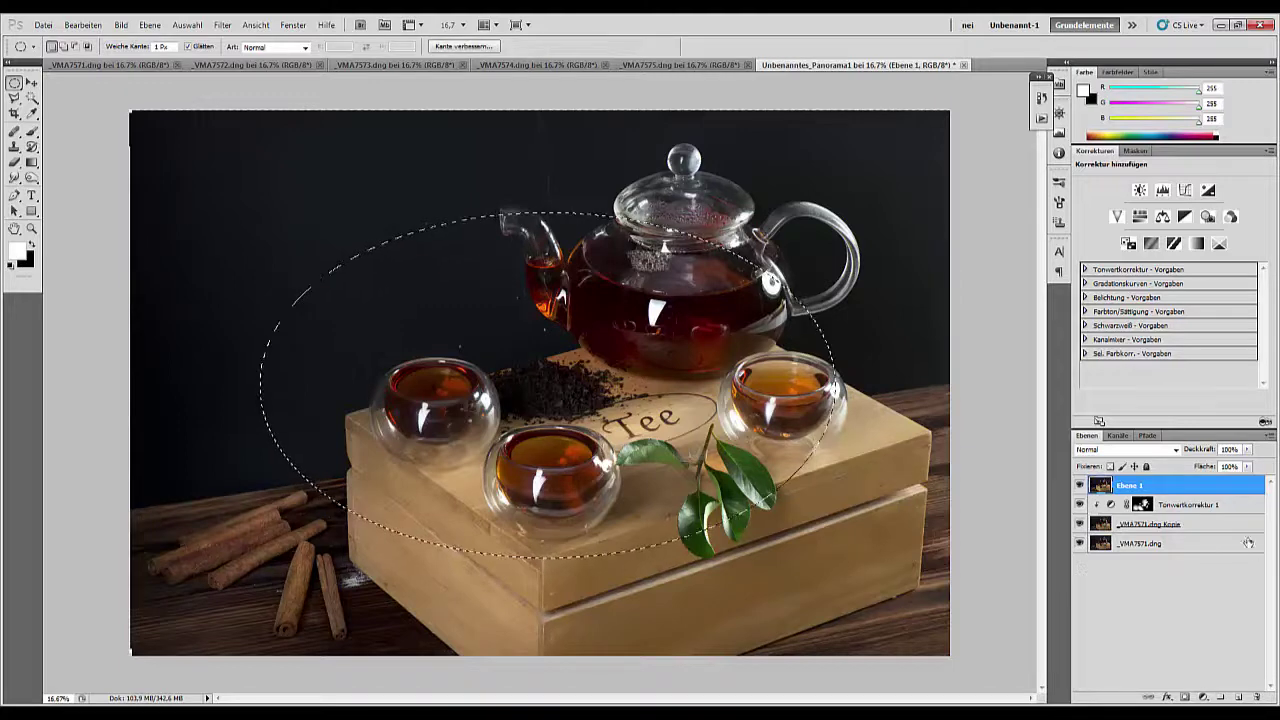
{"action": "left_click", "coordinate": [1238, 697]}
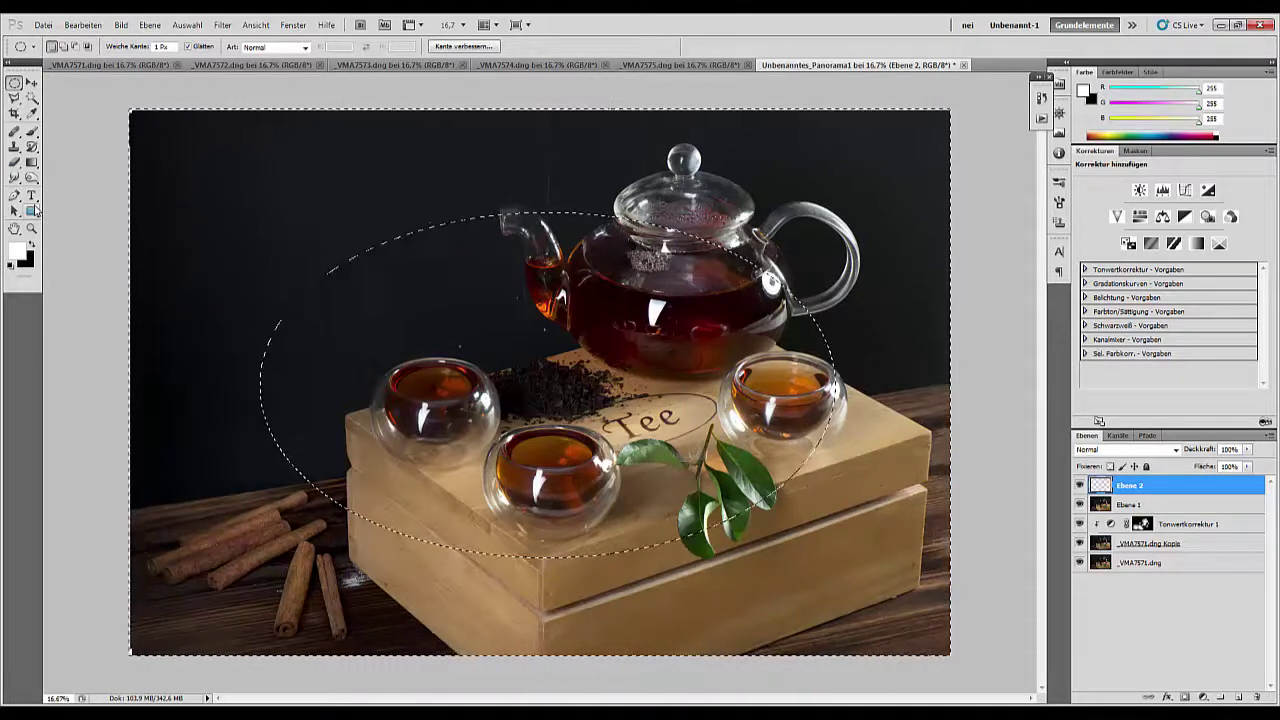
{"action": "key", "text": "ctrl+BackSpace"}
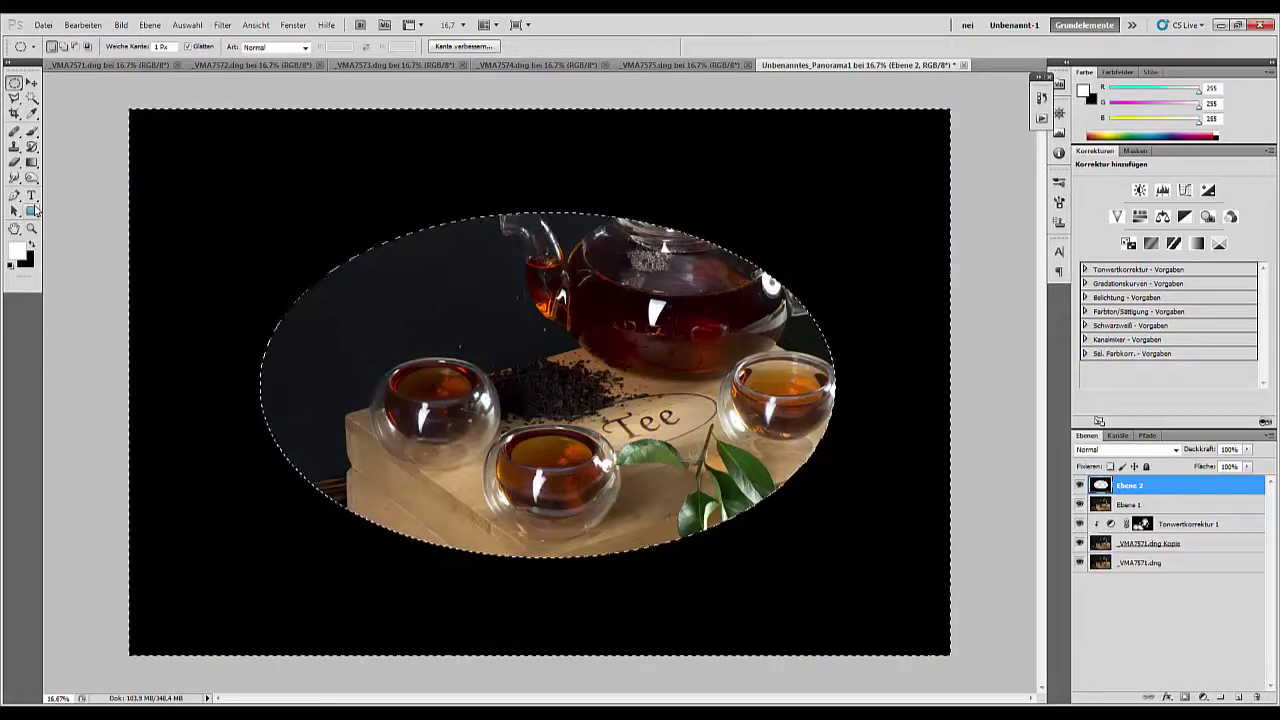
- Deselect, blur the black frame layer with a 250-pixel Gaussian Blur, and lower the layer's opacity to 42%
{"action": "key", "text": "ctrl+d"}
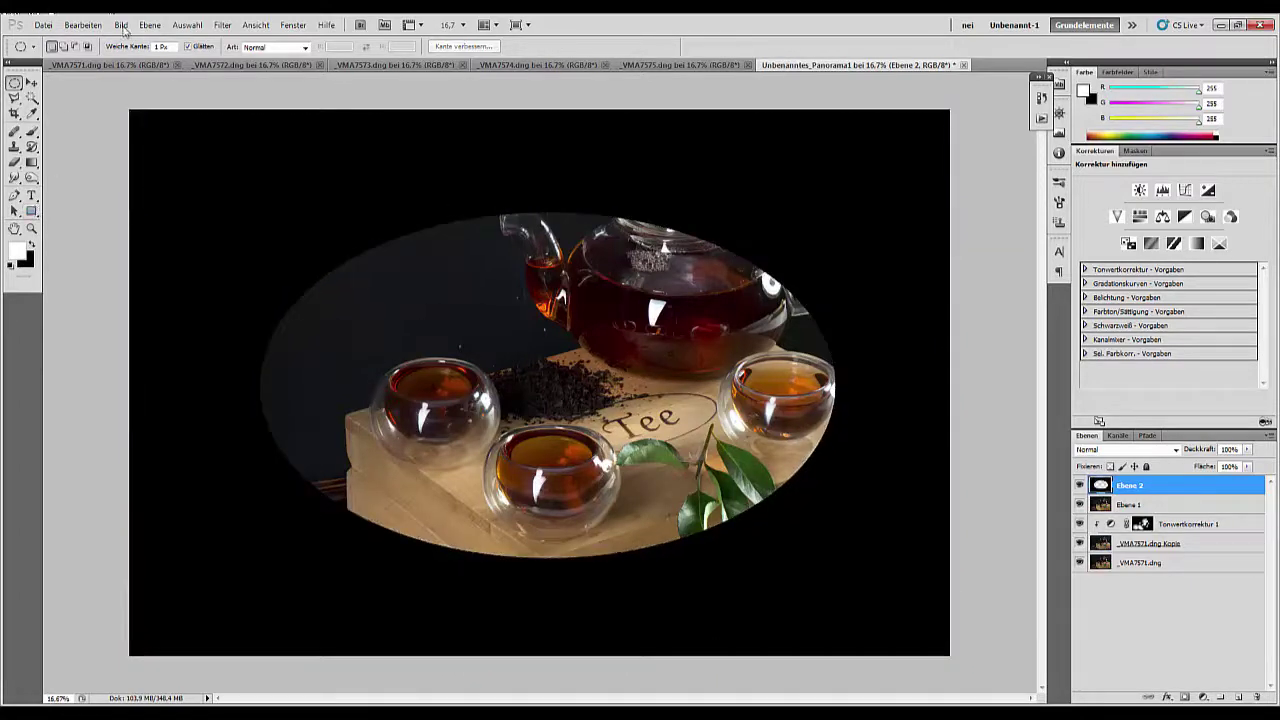
{"action": "left_click", "coordinate": [222, 25]}
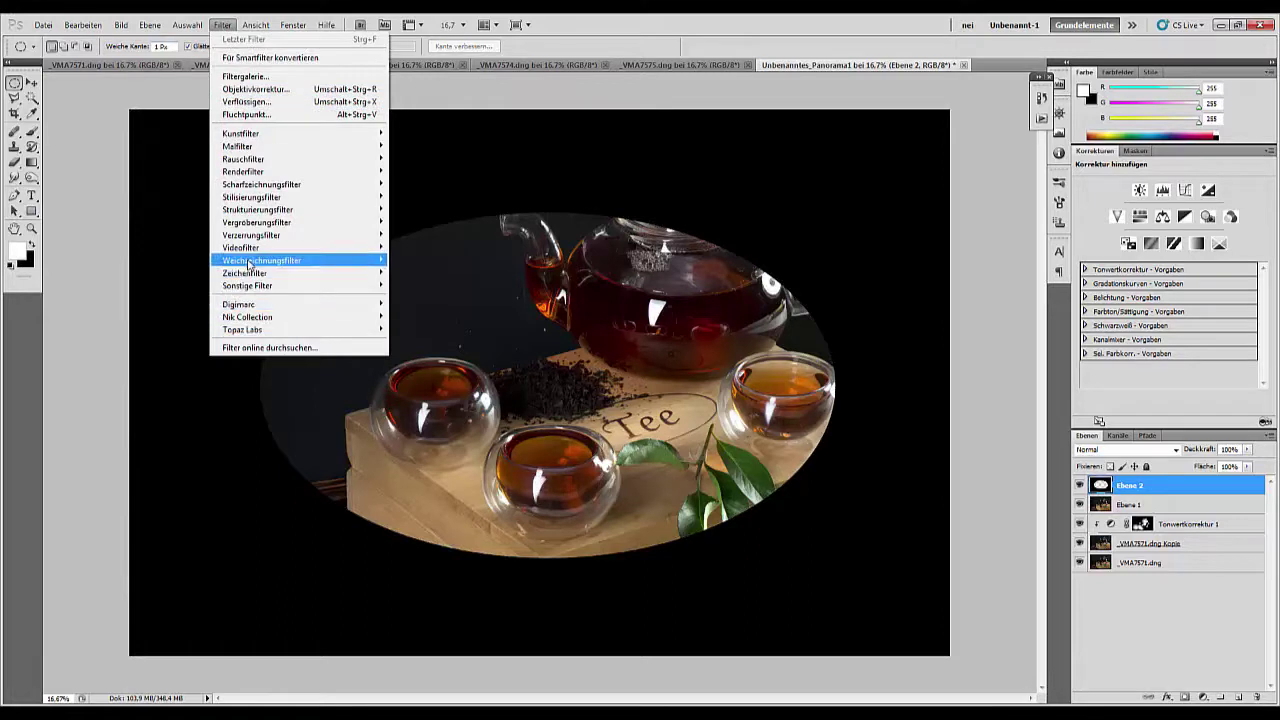
{"action": "mouse_move", "coordinate": [249, 265]}
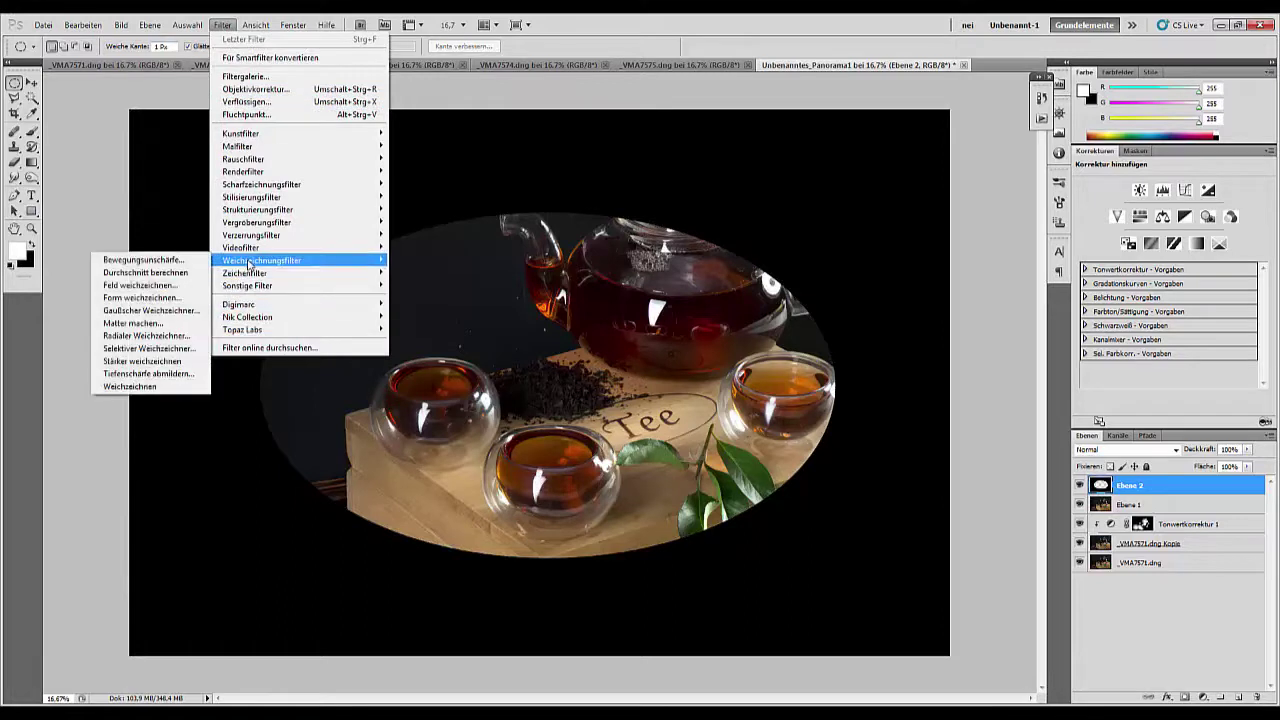
{"action": "left_click", "coordinate": [150, 311]}
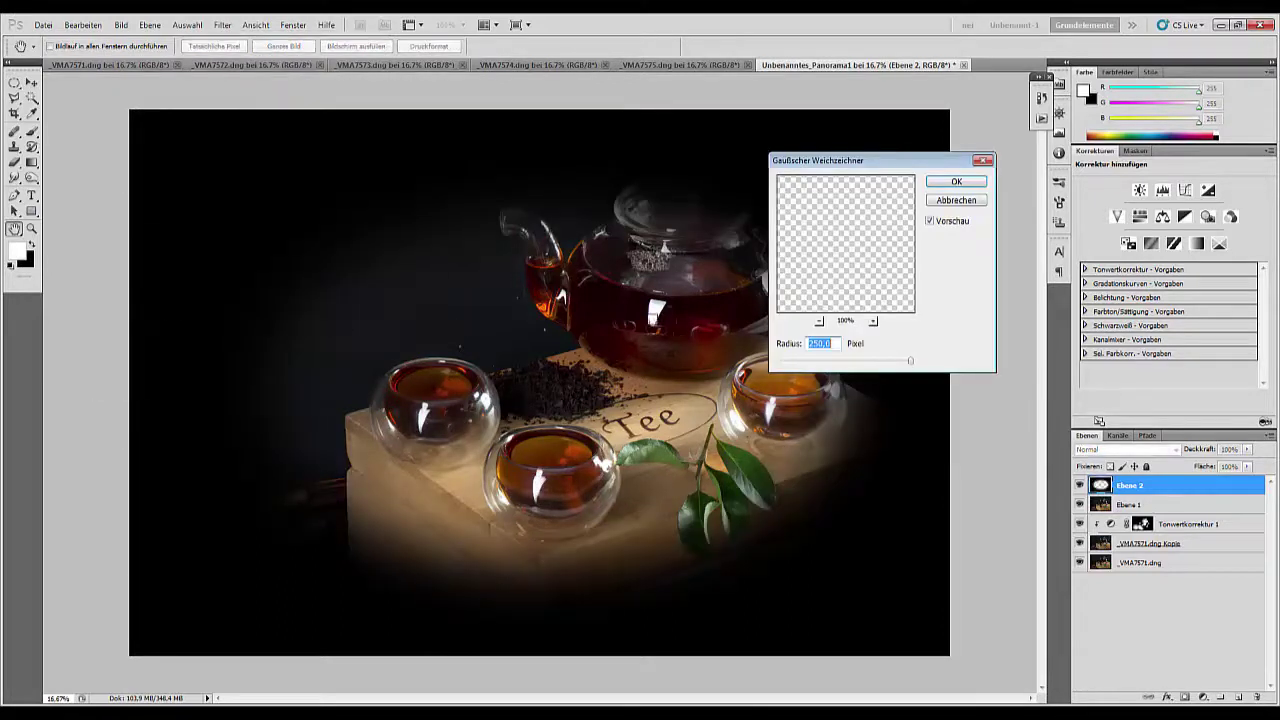
{"action": "left_click", "coordinate": [952, 183]}
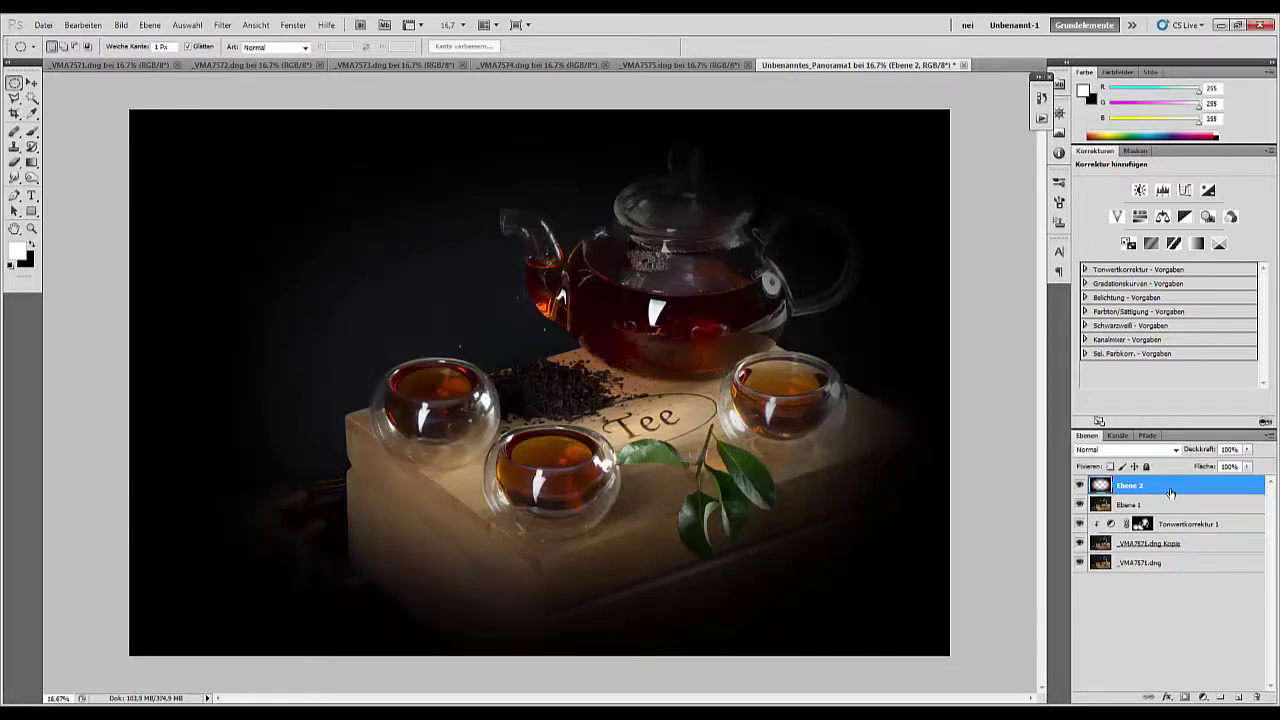
{"action": "left_click_drag", "start_coordinate": [1208, 450], "coordinate": [1172, 455]}
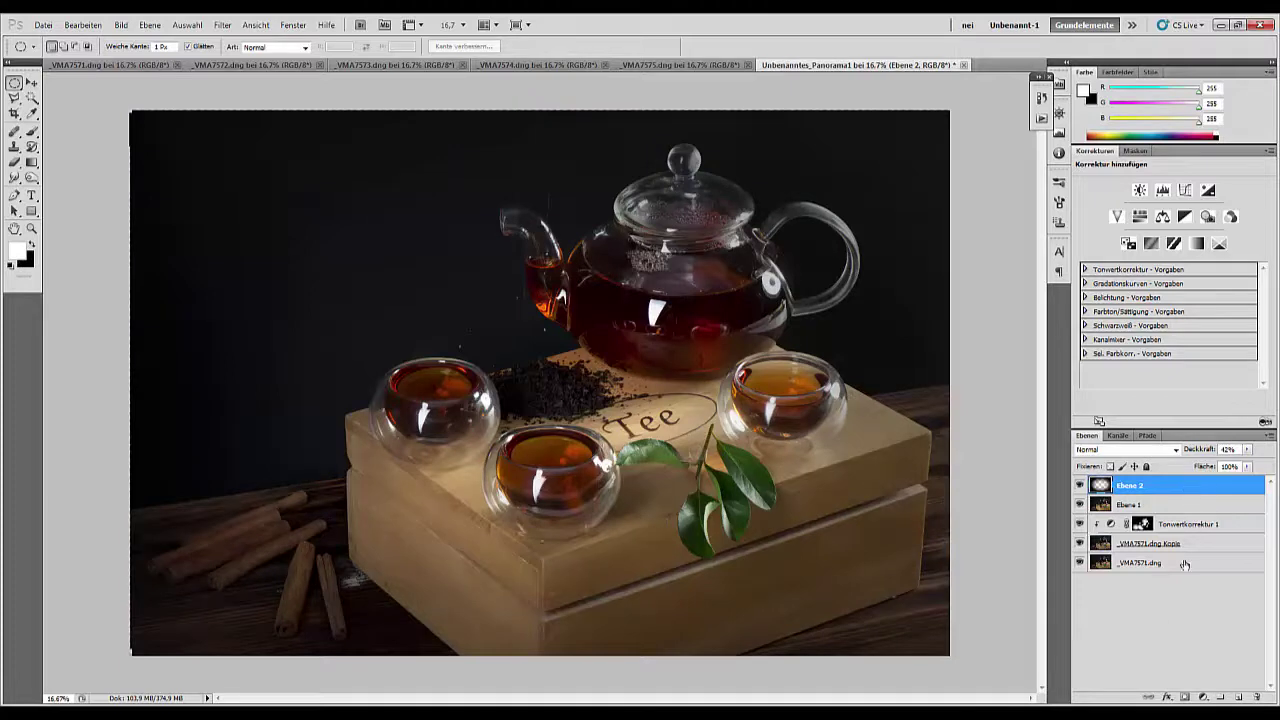
- Stretch the blurred vignette layer horizontally past both image sides to about 146% width, and add a layer mask to it
{"action": "key", "text": "ctrl+minus"}
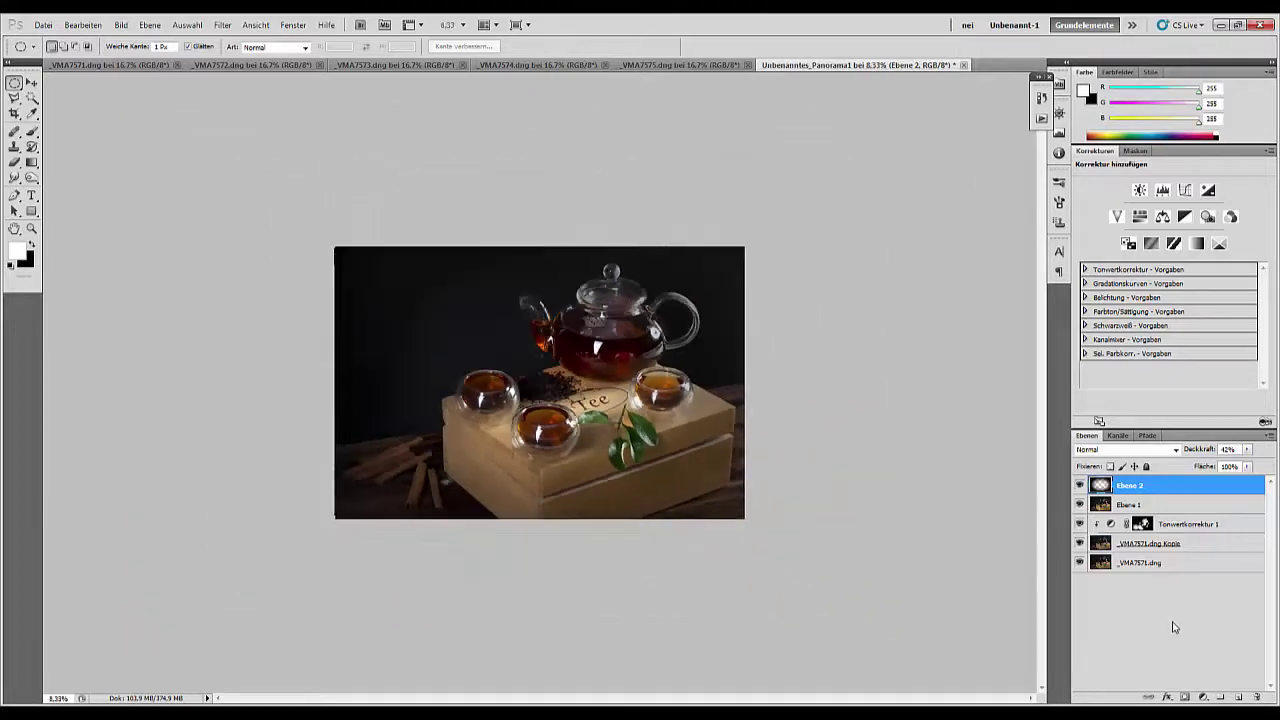
{"action": "key", "text": "ctrl+t"}
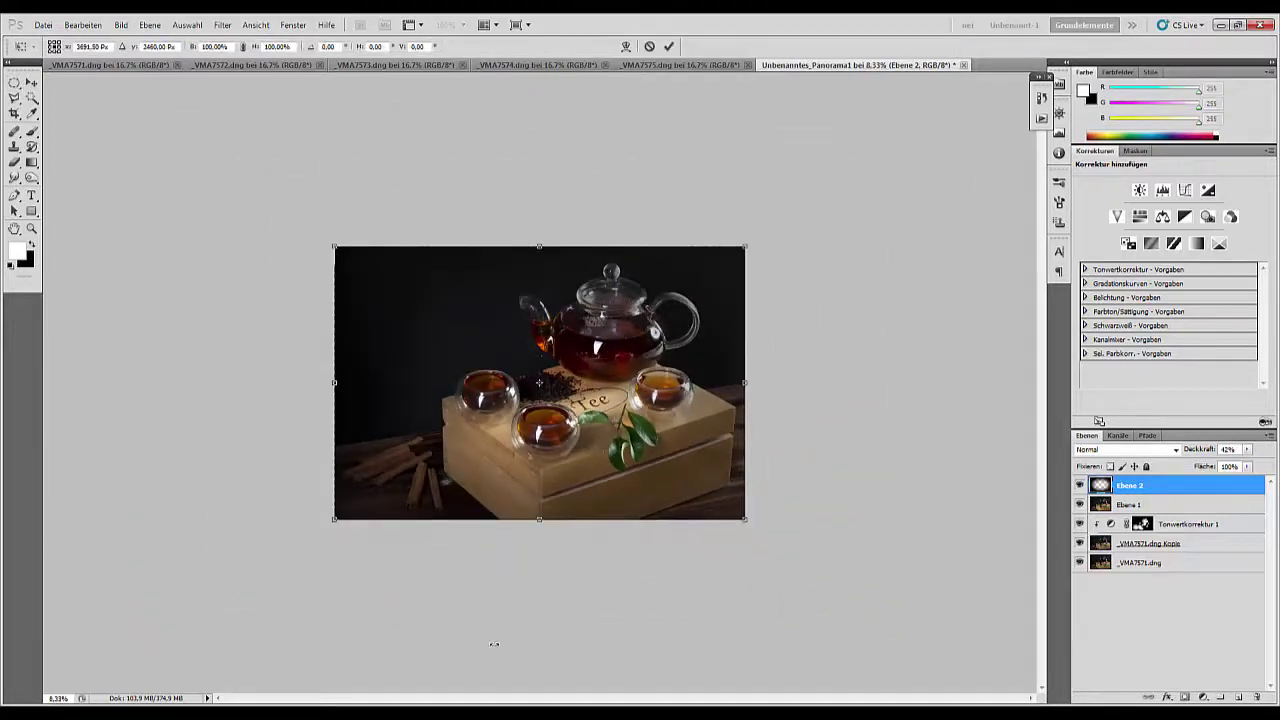
{"action": "left_click_drag", "start_coordinate": [334, 383], "coordinate": [183, 391]}
{"action": "left_click_drag", "start_coordinate": [746, 384], "coordinate": [784, 387]}
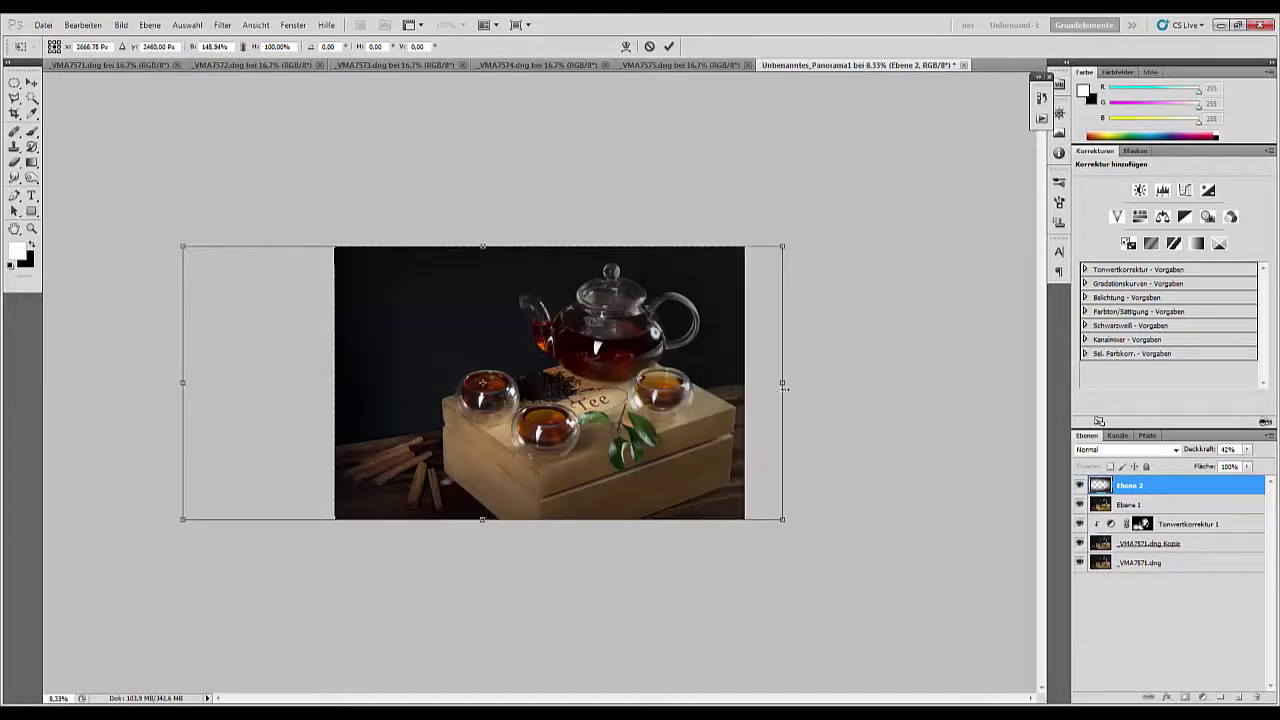
{"action": "key", "text": "Return"}
{"action": "key", "text": "l"}
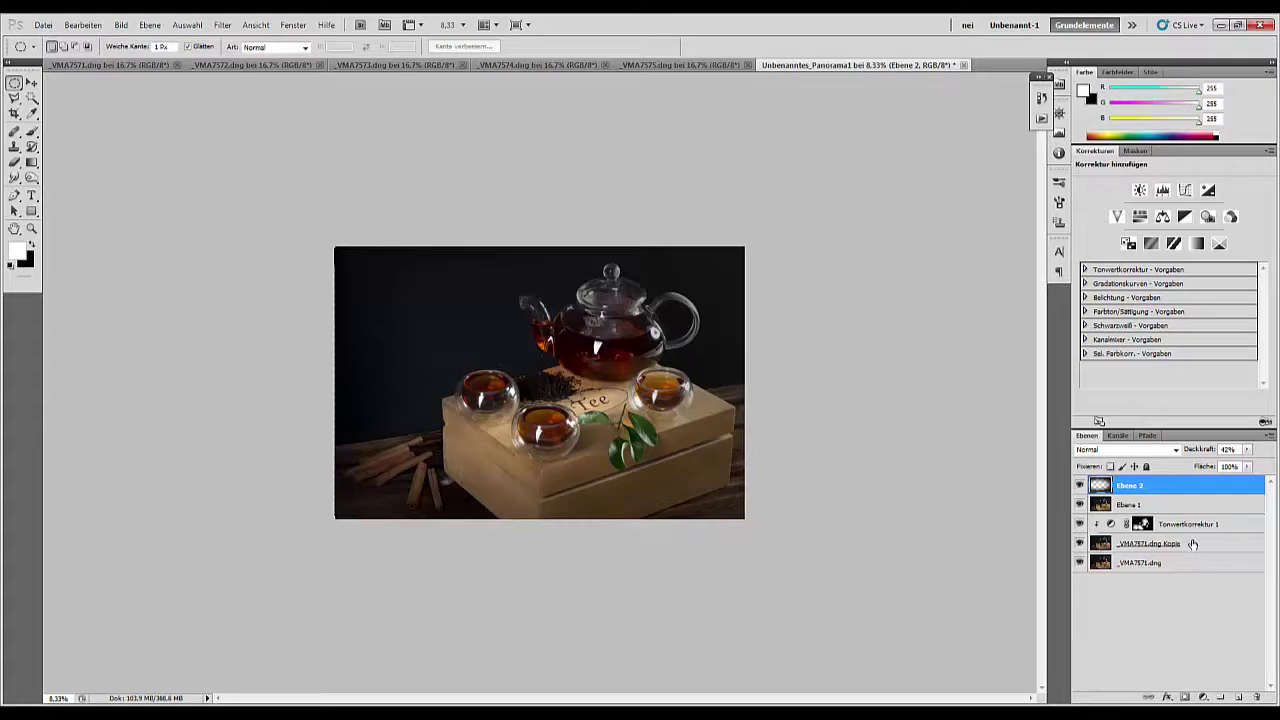
{"action": "left_click", "coordinate": [1185, 697]}
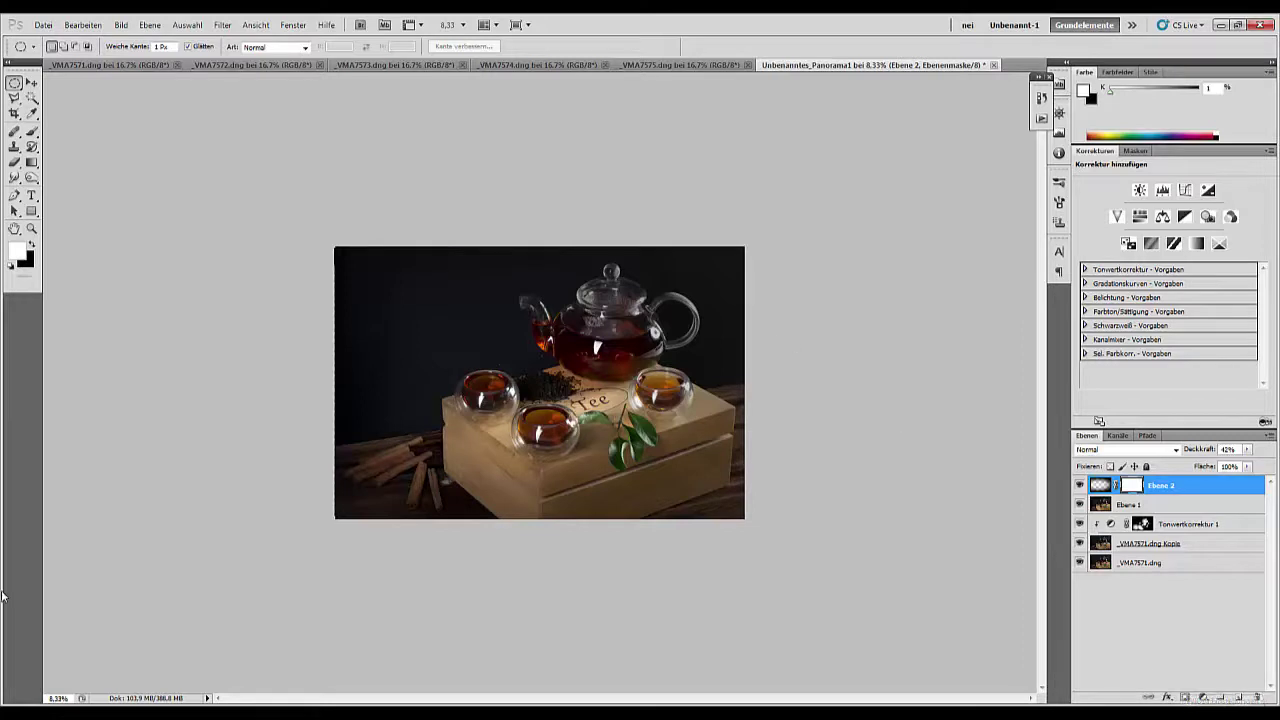
{"action": "left_click", "coordinate": [5, 712]}
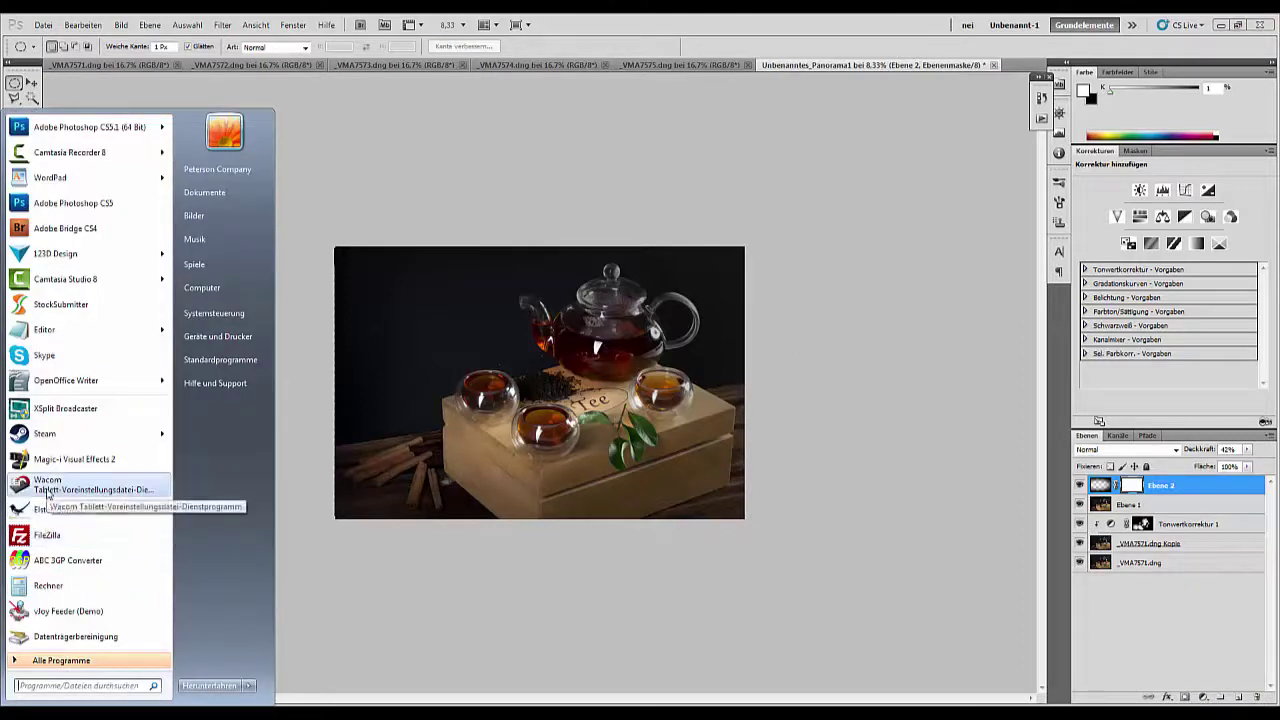
{"action": "left_click", "coordinate": [48, 487]}
{"action": "left_click", "coordinate": [620, 294]}
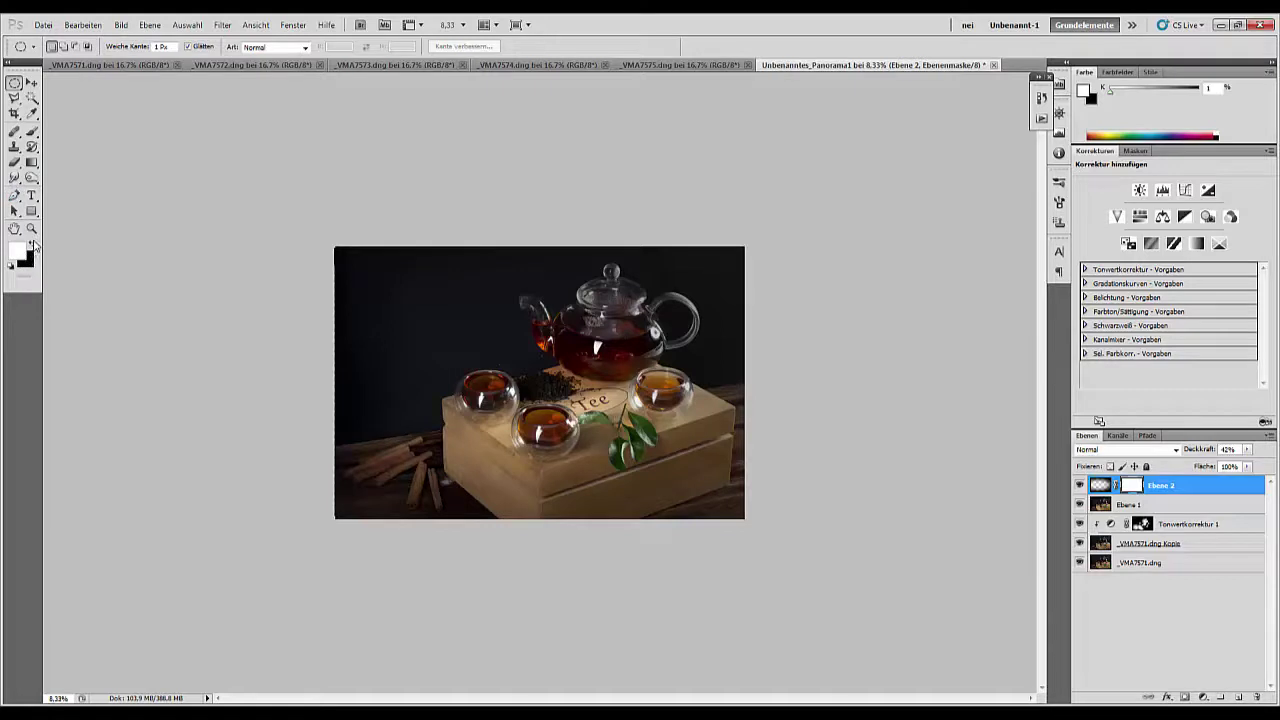
- Paint black with a 2500-pixel brush on the vignette layer's mask over the cinnamon sticks and wooden box
{"action": "left_click", "coordinate": [34, 244]}
{"action": "left_click", "coordinate": [32, 131]}
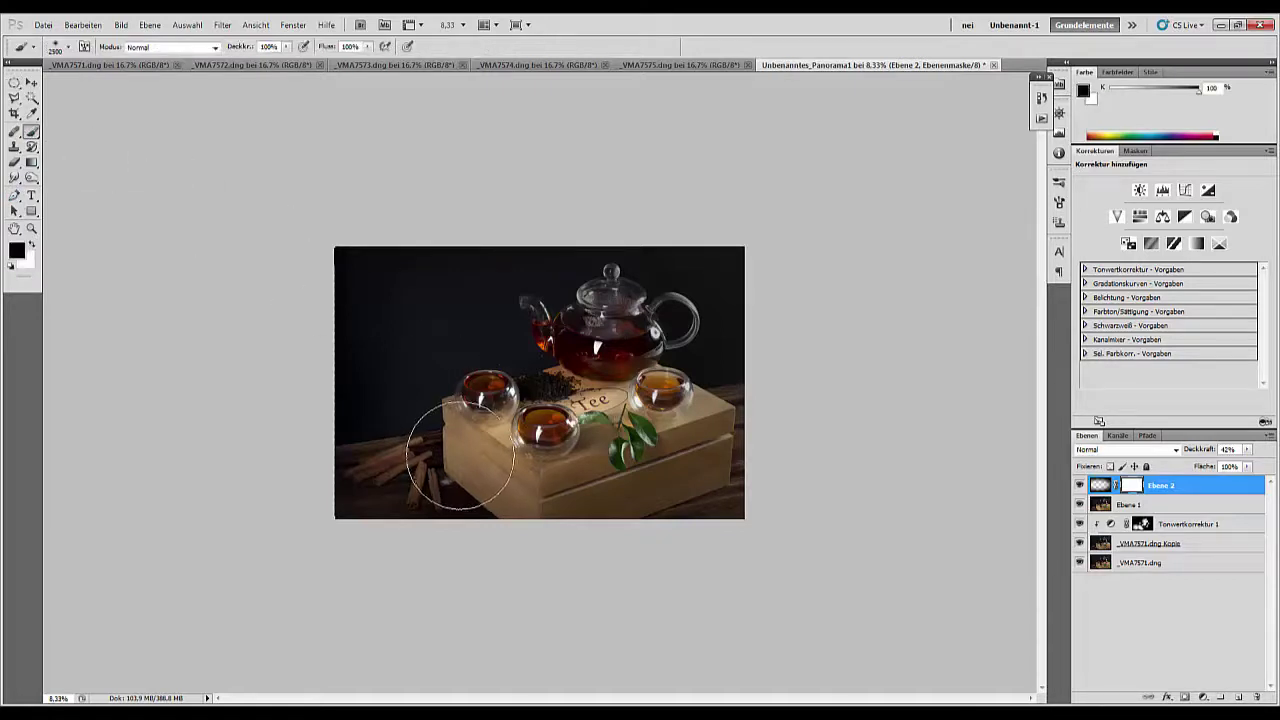
{"action": "mouse_move", "coordinate": [462, 462]}
{"action": "left_mouse_down"}
{"action": "mouse_move", "coordinate": [425, 465]}
{"action": "mouse_move", "coordinate": [479, 466]}
{"action": "mouse_move", "coordinate": [500, 440]}
{"action": "mouse_move", "coordinate": [534, 435]}
{"action": "mouse_move", "coordinate": [614, 443]}
{"action": "mouse_move", "coordinate": [592, 460]}
{"action": "mouse_move", "coordinate": [636, 466]}
{"action": "mouse_move", "coordinate": [587, 468]}
{"action": "mouse_move", "coordinate": [530, 445]}
{"action": "left_mouse_up"}
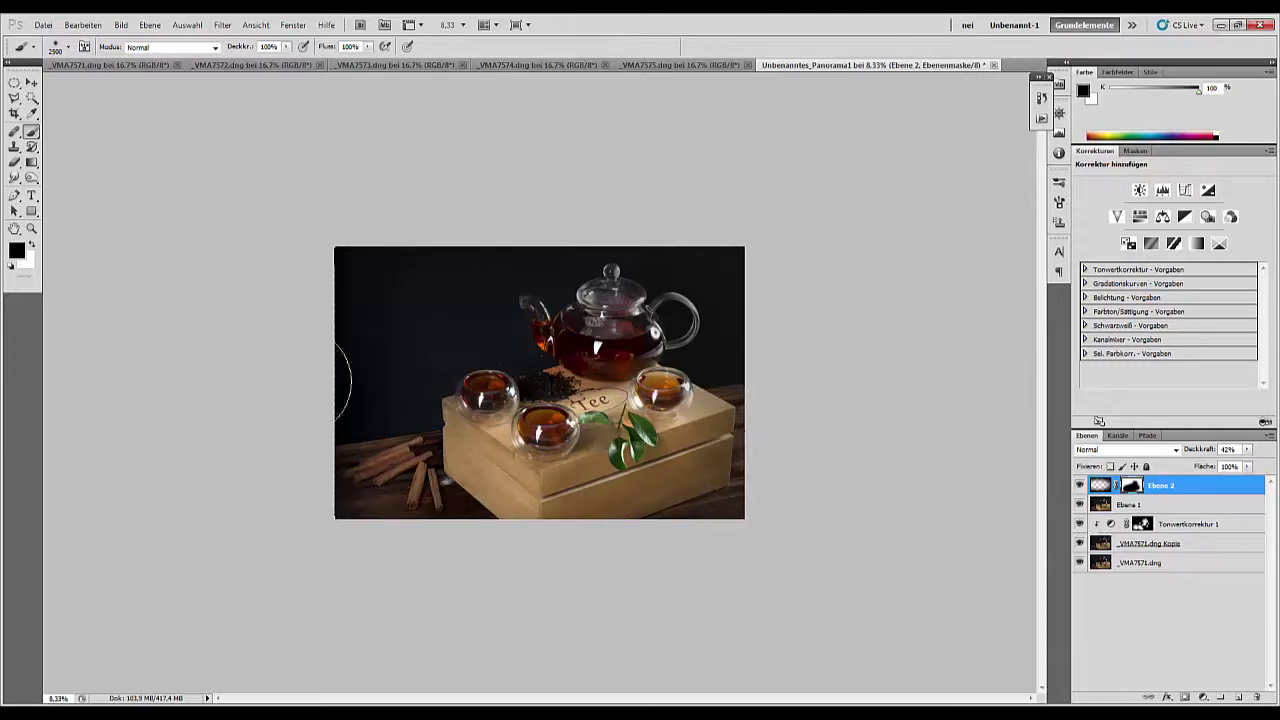
- Draw a rectangular selection with a fixed 3:2 aspect ratio just inside the image edges
{"action": "left_click_drag", "start_coordinate": [14, 84], "coordinate": [50, 84]}
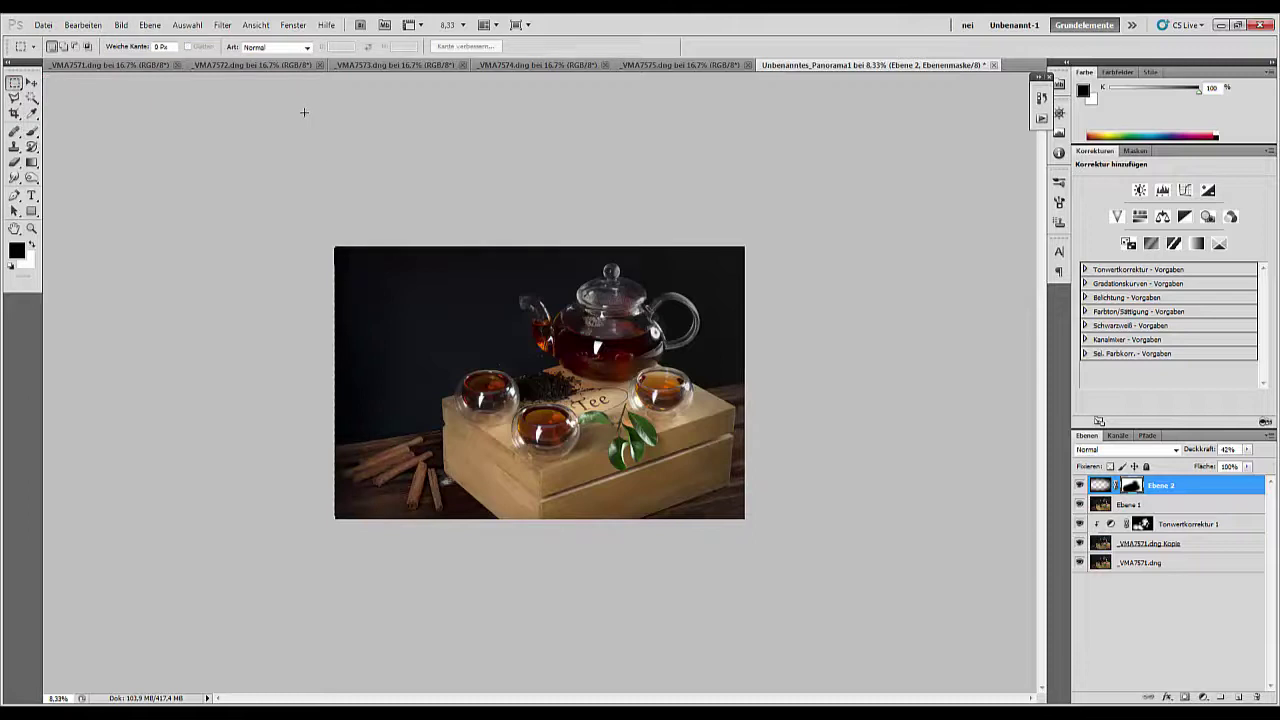
{"action": "left_click", "coordinate": [291, 47]}
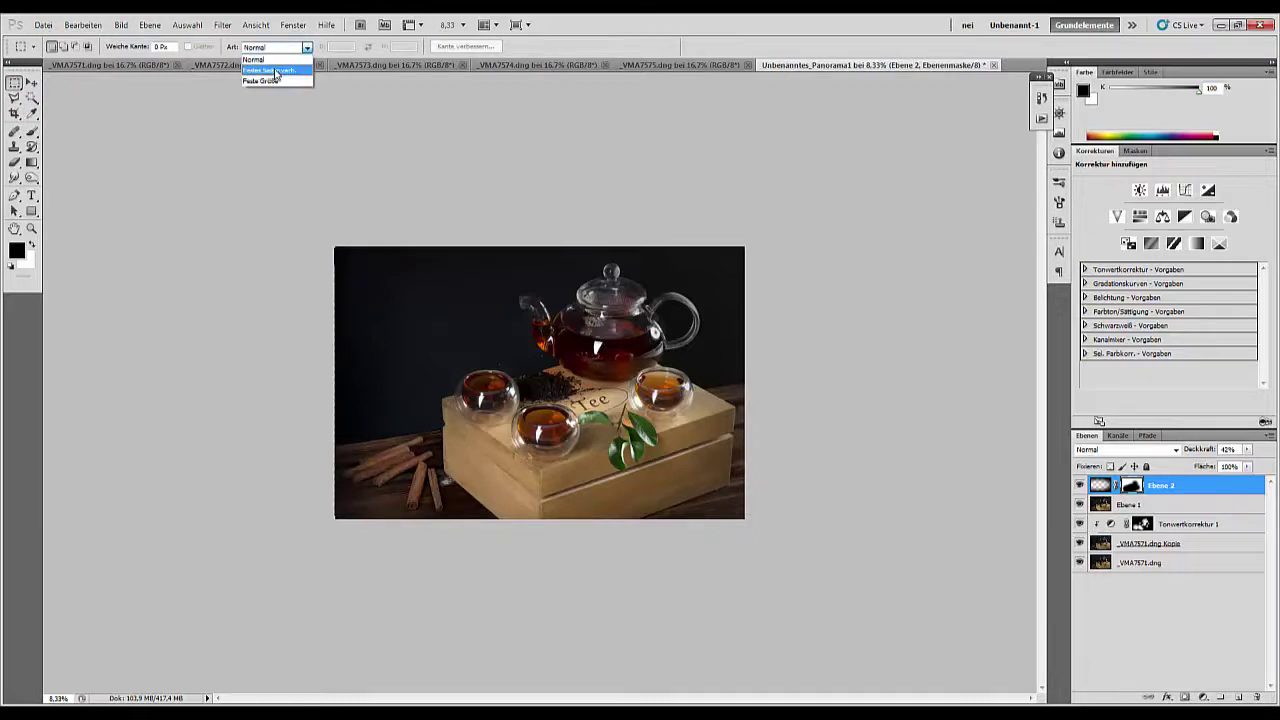
{"action": "left_click", "coordinate": [276, 71]}
{"action": "left_click_drag", "start_coordinate": [333, 247], "coordinate": [726, 623]}
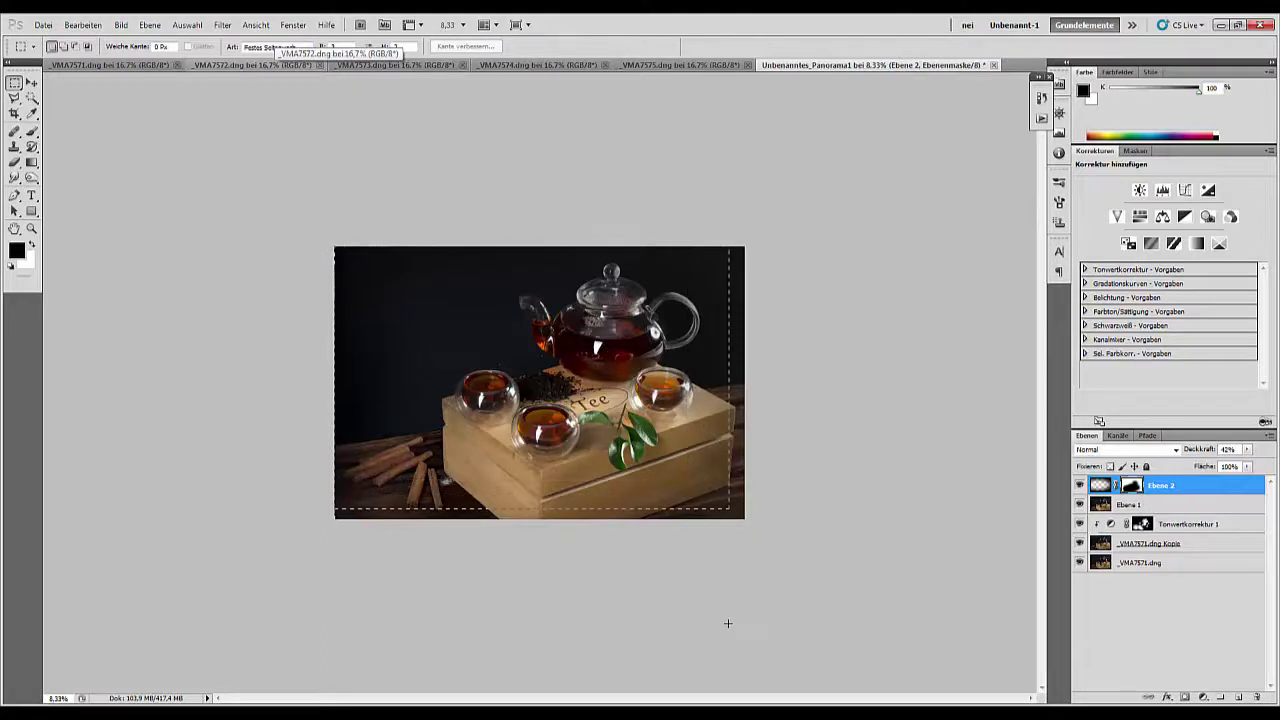
{"action": "left_click_drag", "start_coordinate": [625, 492], "coordinate": [624, 505]}
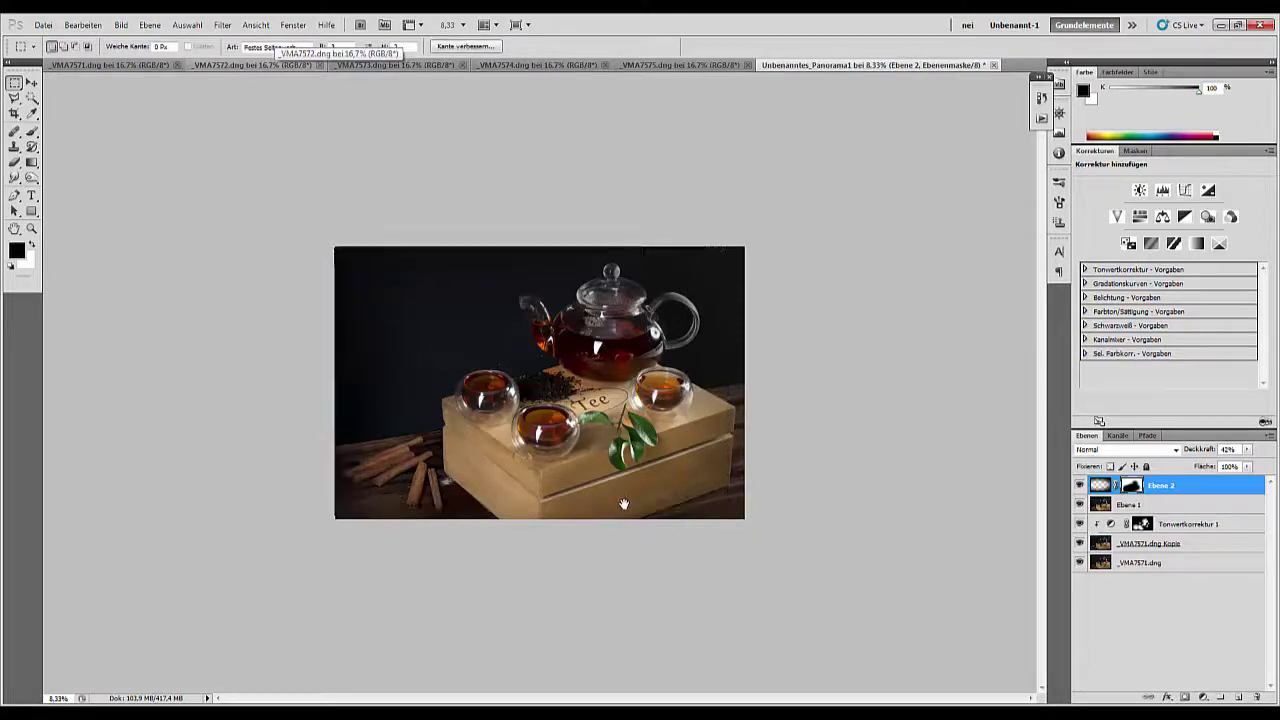
{"action": "left_click_drag", "start_coordinate": [375, 289], "coordinate": [377, 277]}
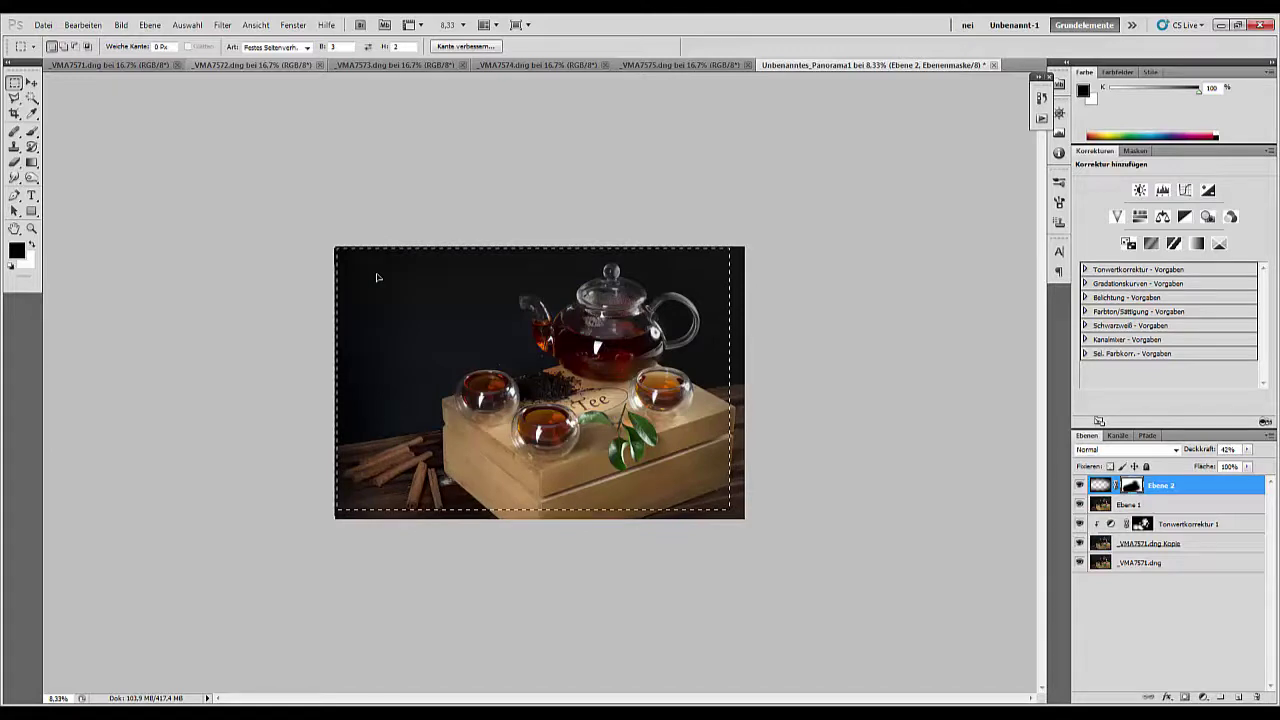
{"action": "left_click_drag", "start_coordinate": [377, 277], "coordinate": [377, 279]}
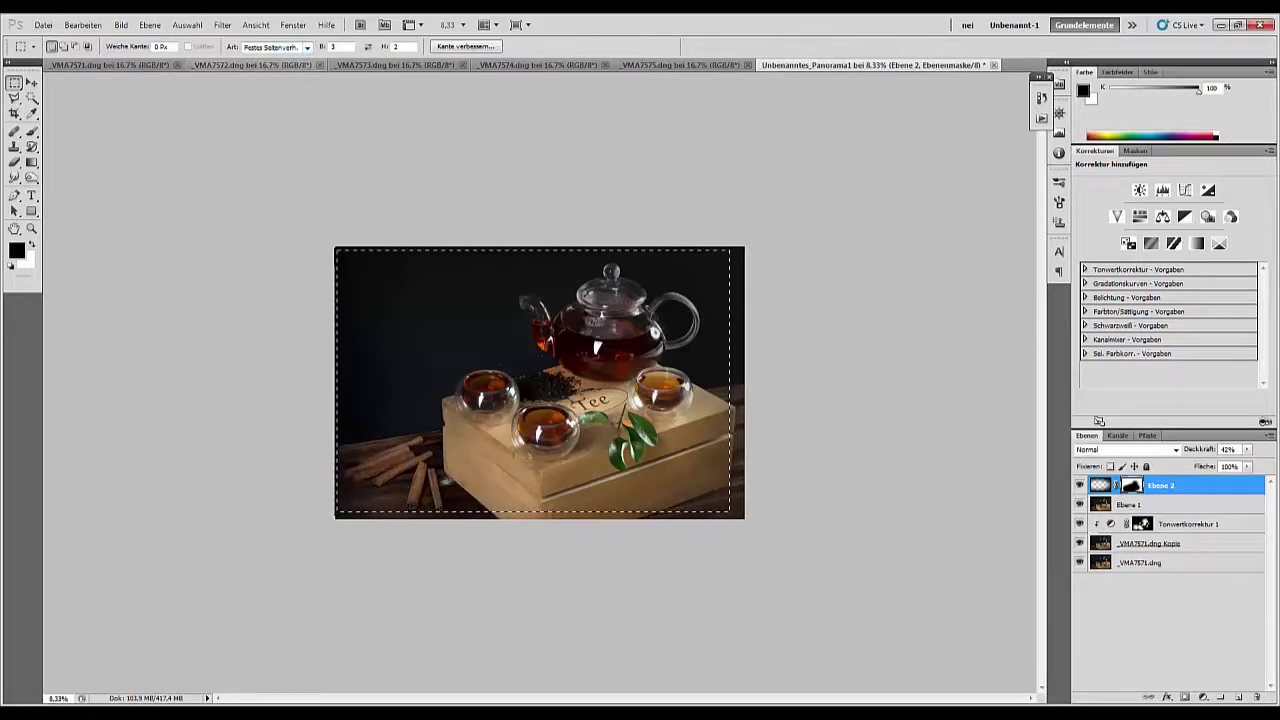
- Crop the image to the rectangular selection and deselect
{"action": "left_click", "coordinate": [121, 26]}
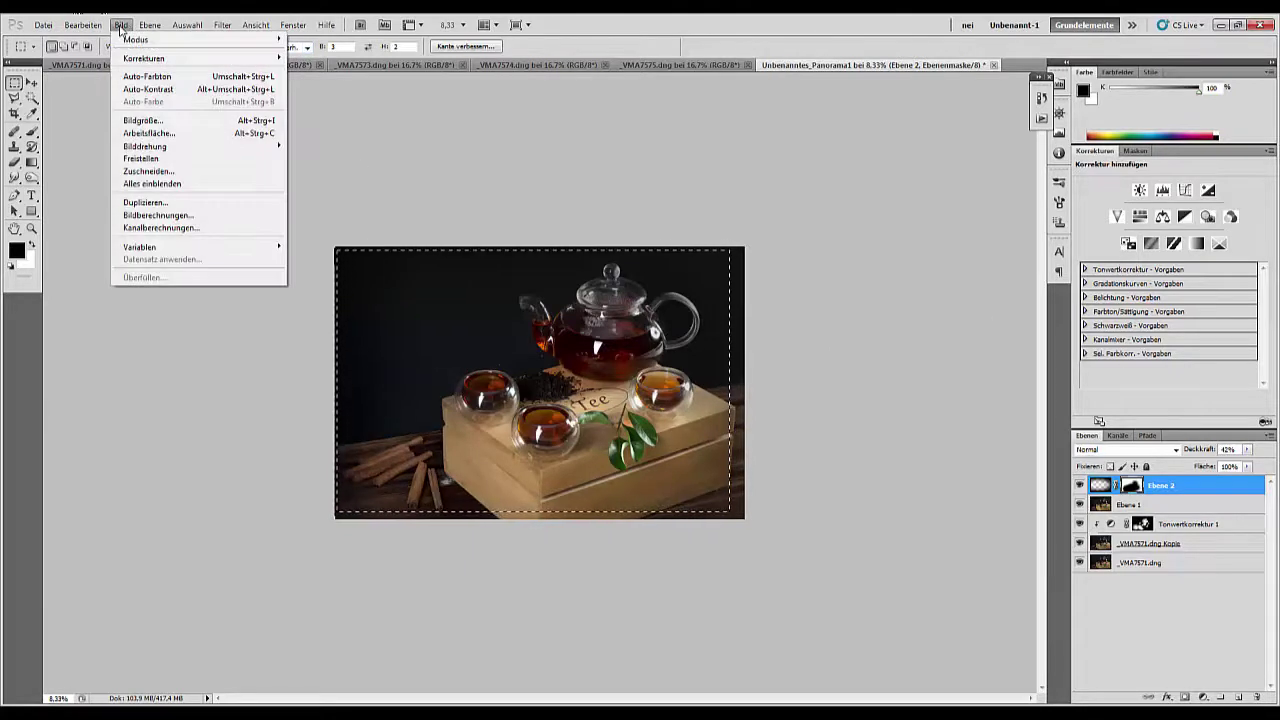
{"action": "left_click", "coordinate": [148, 160]}
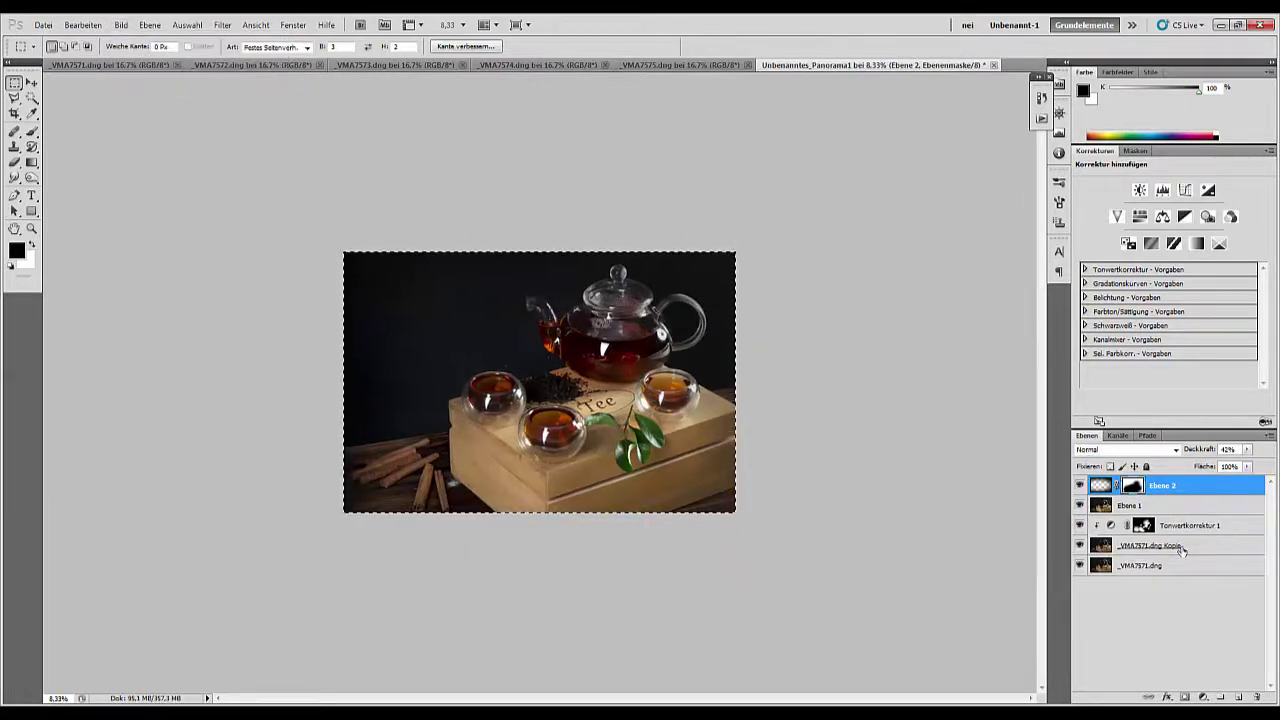
{"action": "key", "text": "ctrl+d"}
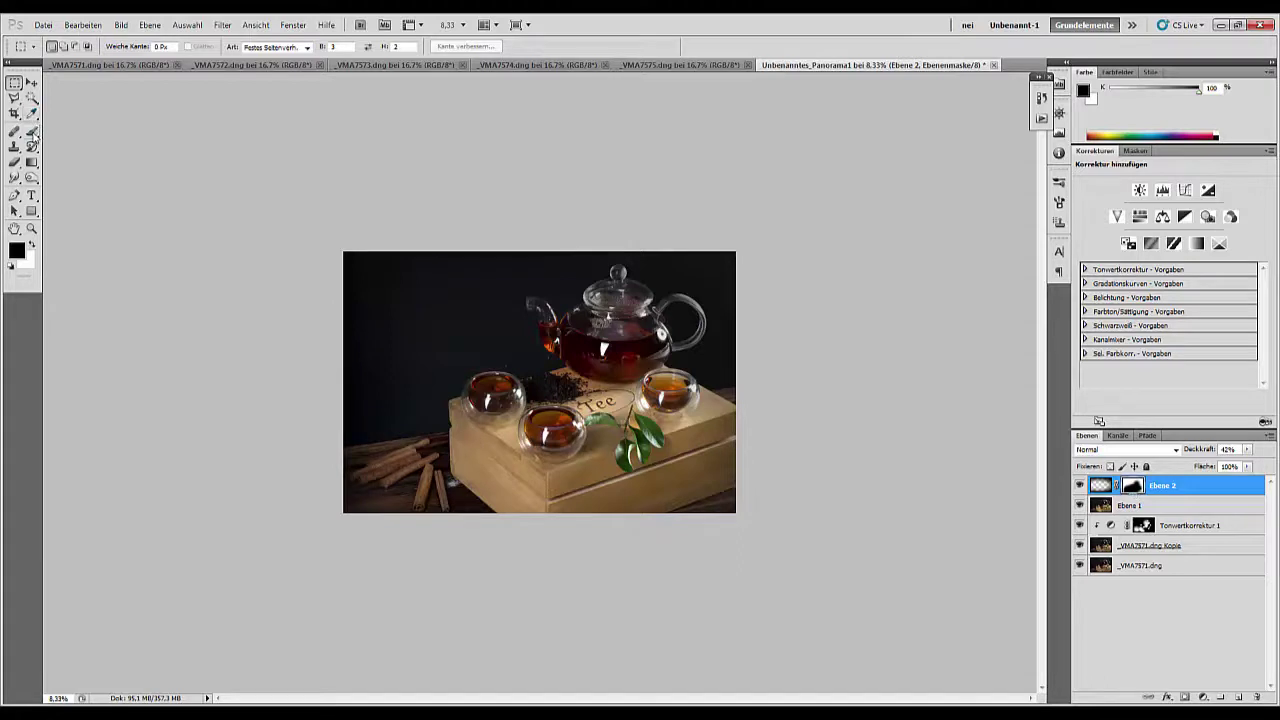
- Paint more black on the vignette layer's mask and stamp all visible layers into a new layer on top
{"action": "left_click", "coordinate": [31, 131]}
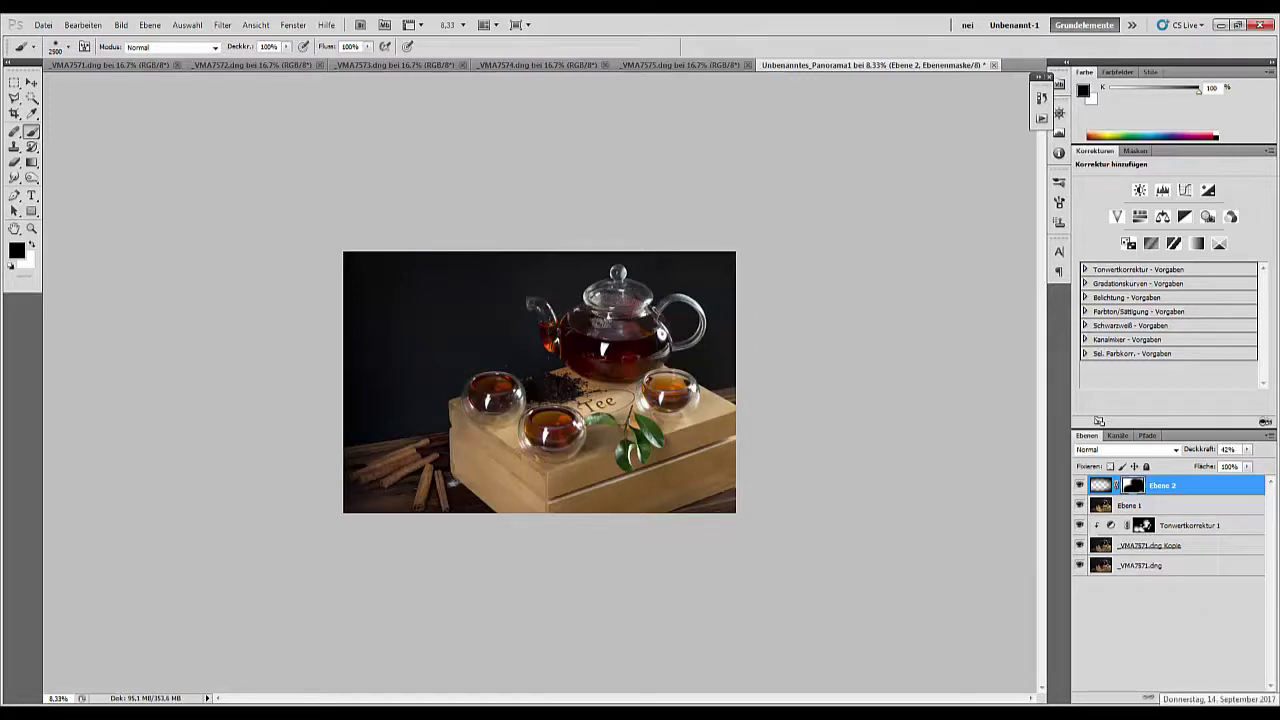
{"action": "key", "text": "ctrl+shift+alt+e"}
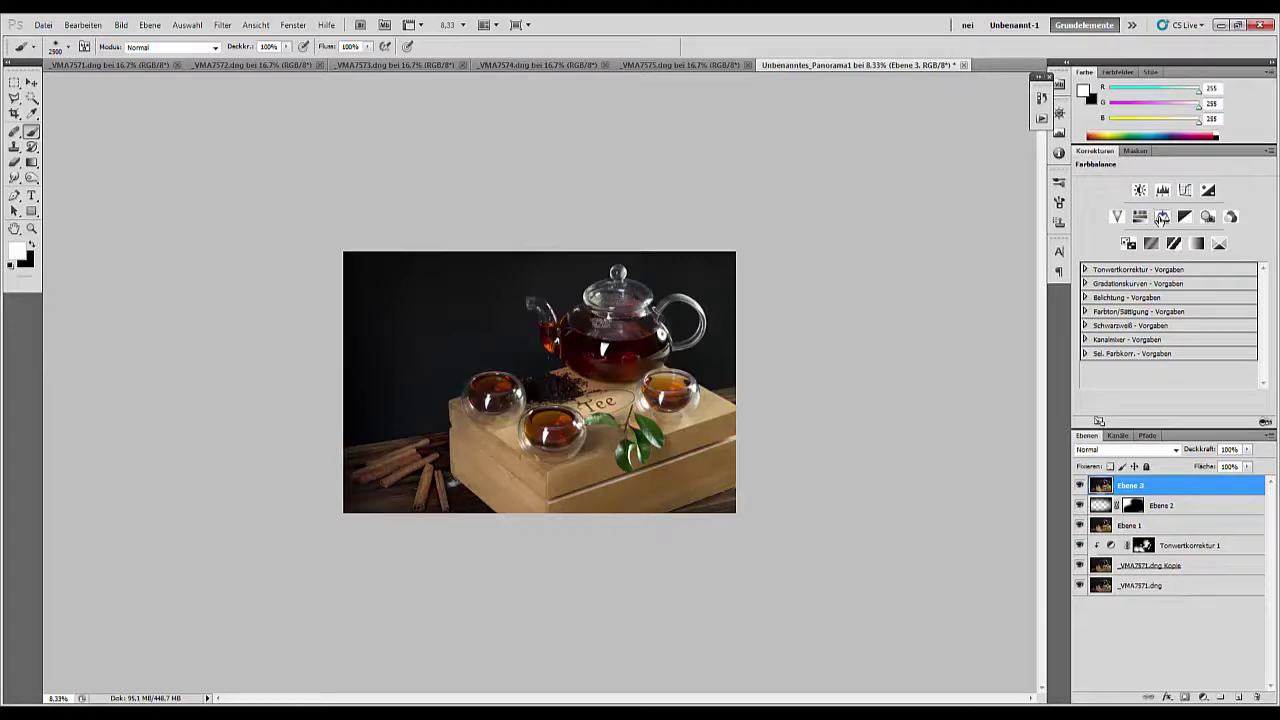
- Add a Levels adjustment above the new stamped layer with the white input at 183 and invert its mask to black
{"action": "left_click", "coordinate": [1161, 191]}
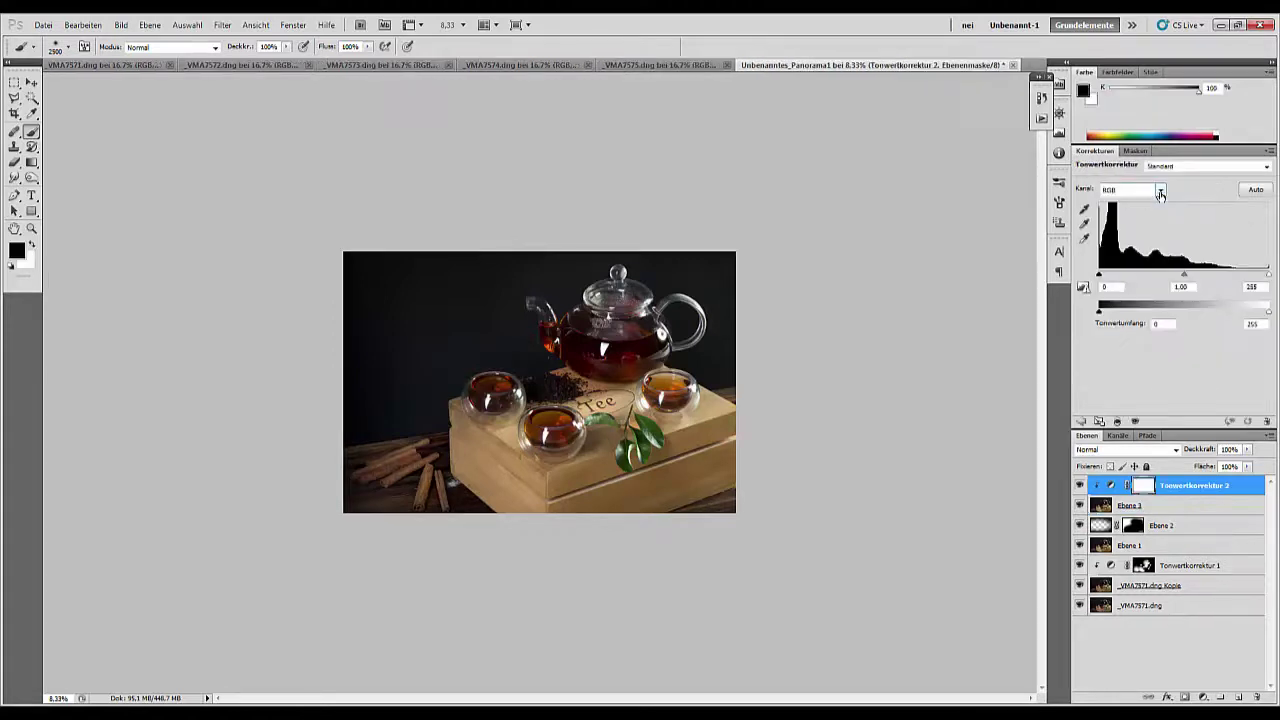
{"action": "left_click_drag", "start_coordinate": [1270, 280], "coordinate": [1220, 279]}
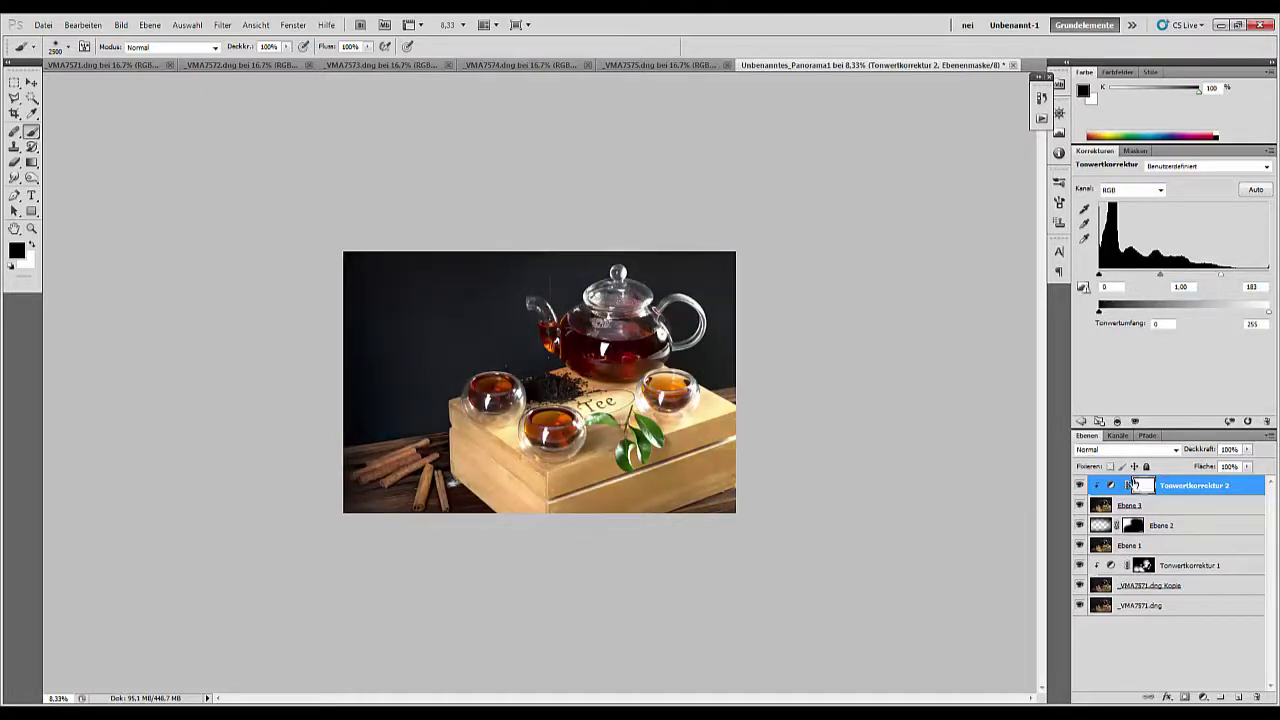
{"action": "key", "text": "ctrl+i"}
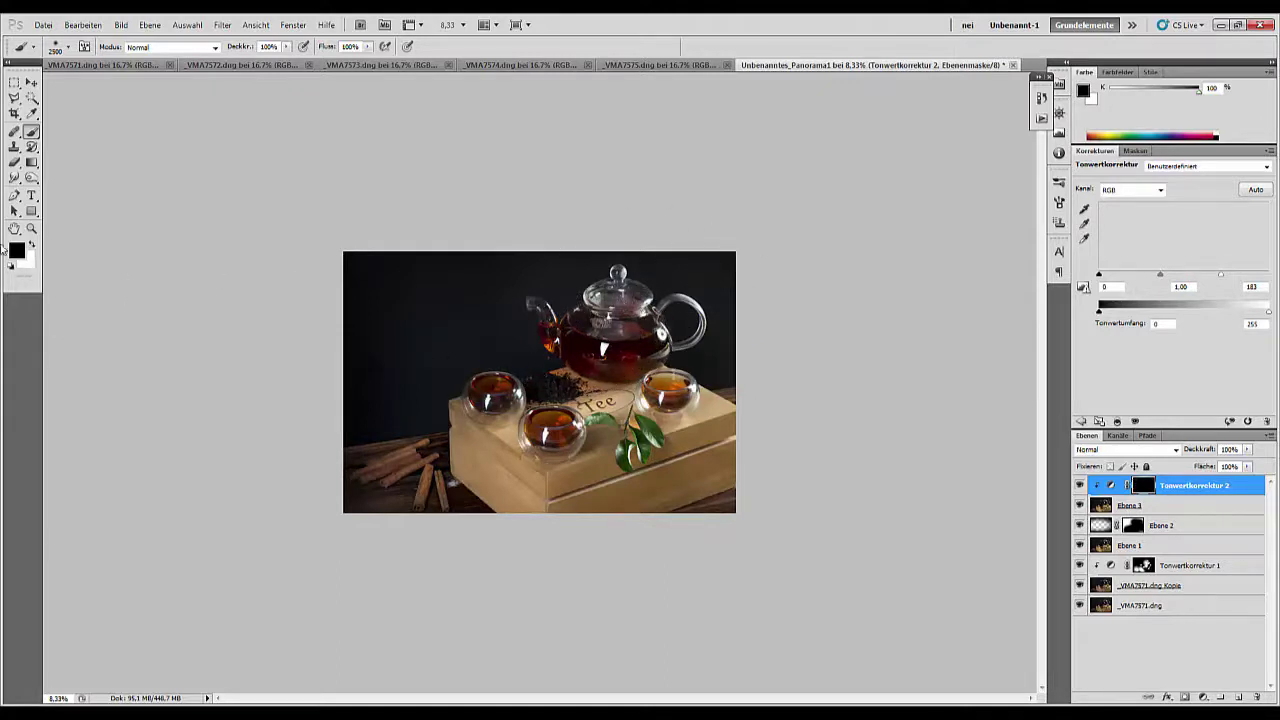
- Paint white with a 422-pixel brush on the new Levels mask to brighten the teapot and the tea cups
{"action": "left_click", "coordinate": [31, 246]}
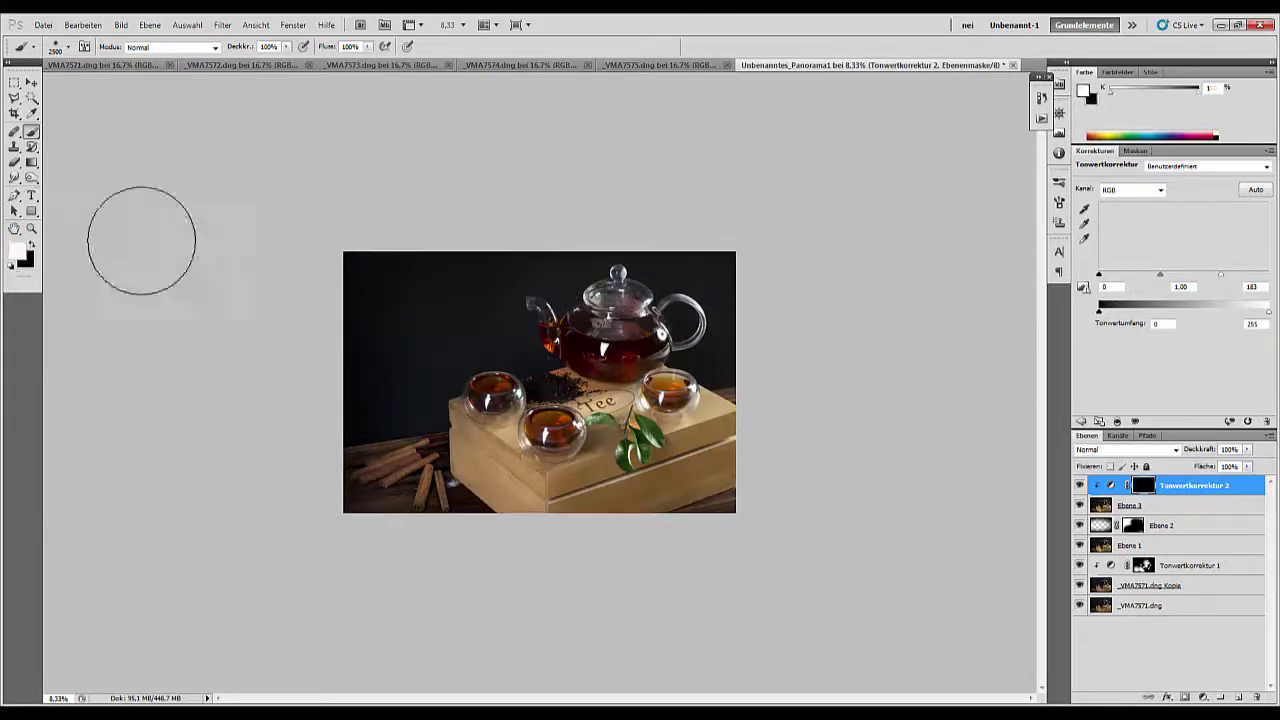
{"action": "right_click", "coordinate": [585, 300]}
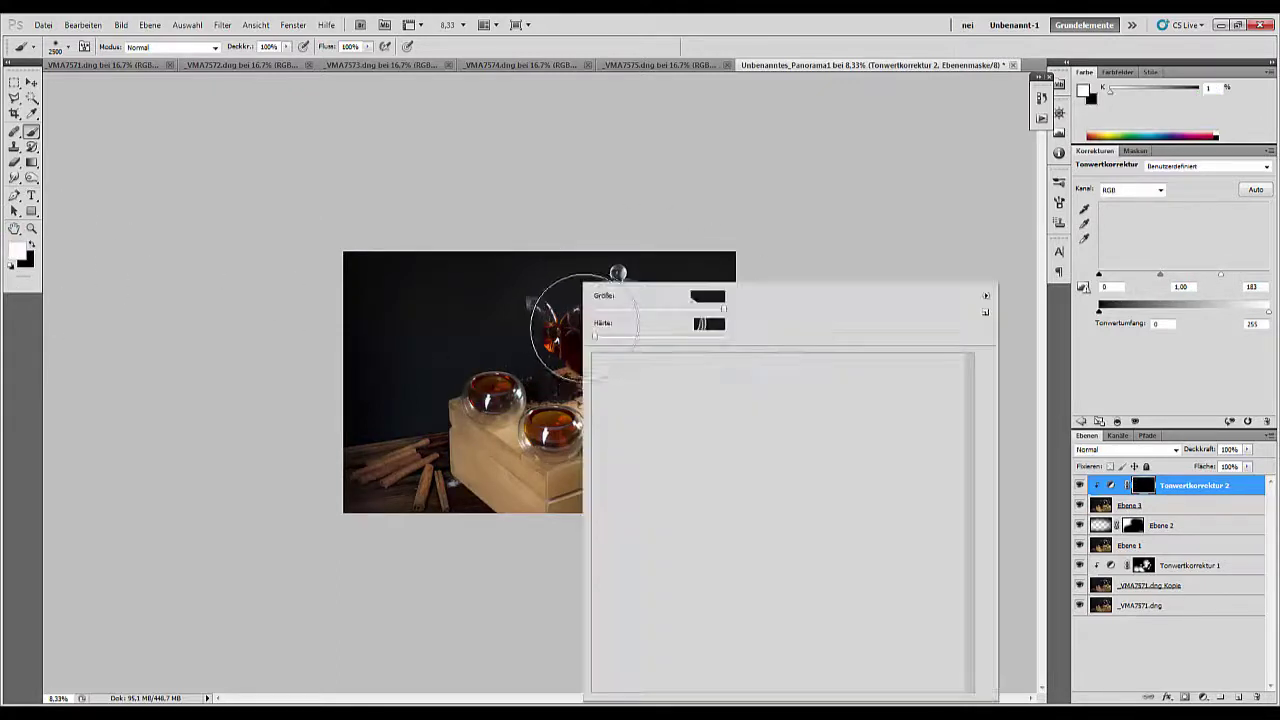
{"action": "double_click", "coordinate": [706, 297]}
{"action": "type", "text": "422 Px"}
{"action": "key", "text": "Return"}
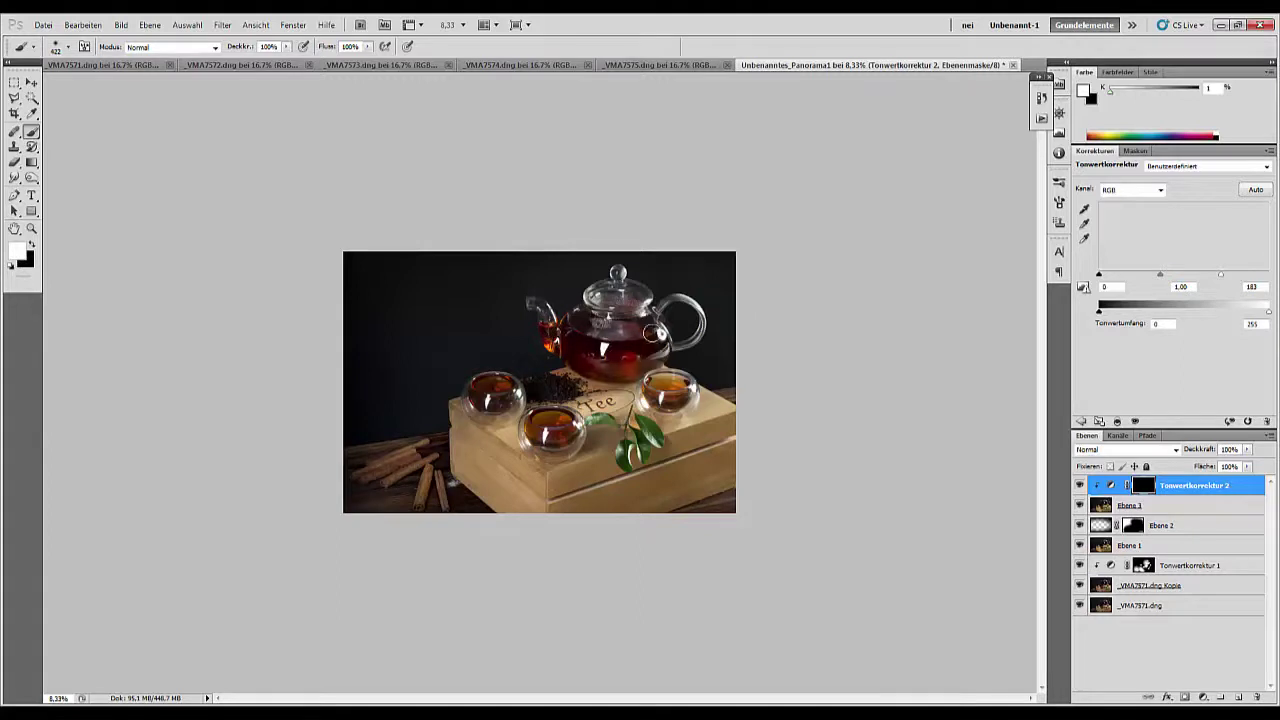
{"action": "mouse_move", "coordinate": [642, 360]}
{"action": "left_mouse_down"}
{"action": "mouse_move", "coordinate": [577, 354]}
{"action": "mouse_move", "coordinate": [633, 364]}
{"action": "mouse_move", "coordinate": [555, 385]}
{"action": "mouse_move", "coordinate": [624, 394]}
{"action": "mouse_move", "coordinate": [532, 381]}
{"action": "mouse_move", "coordinate": [574, 386]}
{"action": "left_mouse_up"}
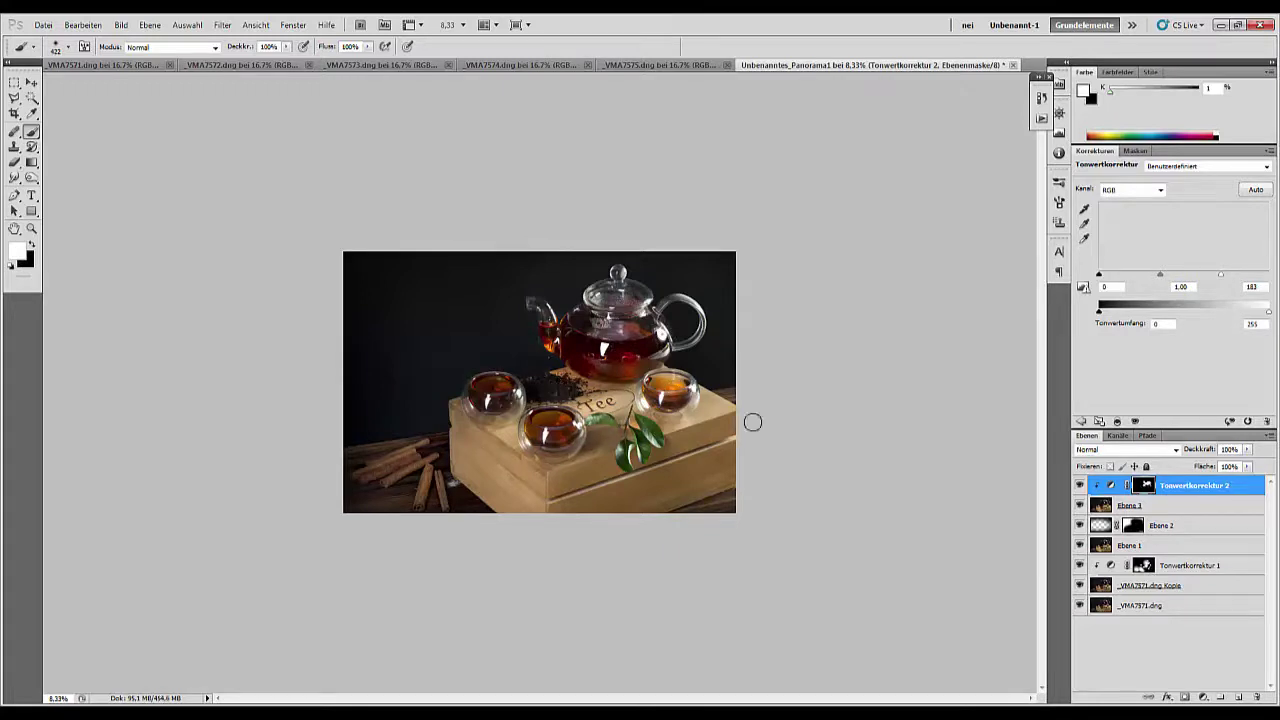
{"action": "mouse_move", "coordinate": [467, 395]}
{"action": "left_mouse_down"}
{"action": "mouse_move", "coordinate": [490, 390]}
{"action": "mouse_move", "coordinate": [493, 407]}
{"action": "left_mouse_up"}
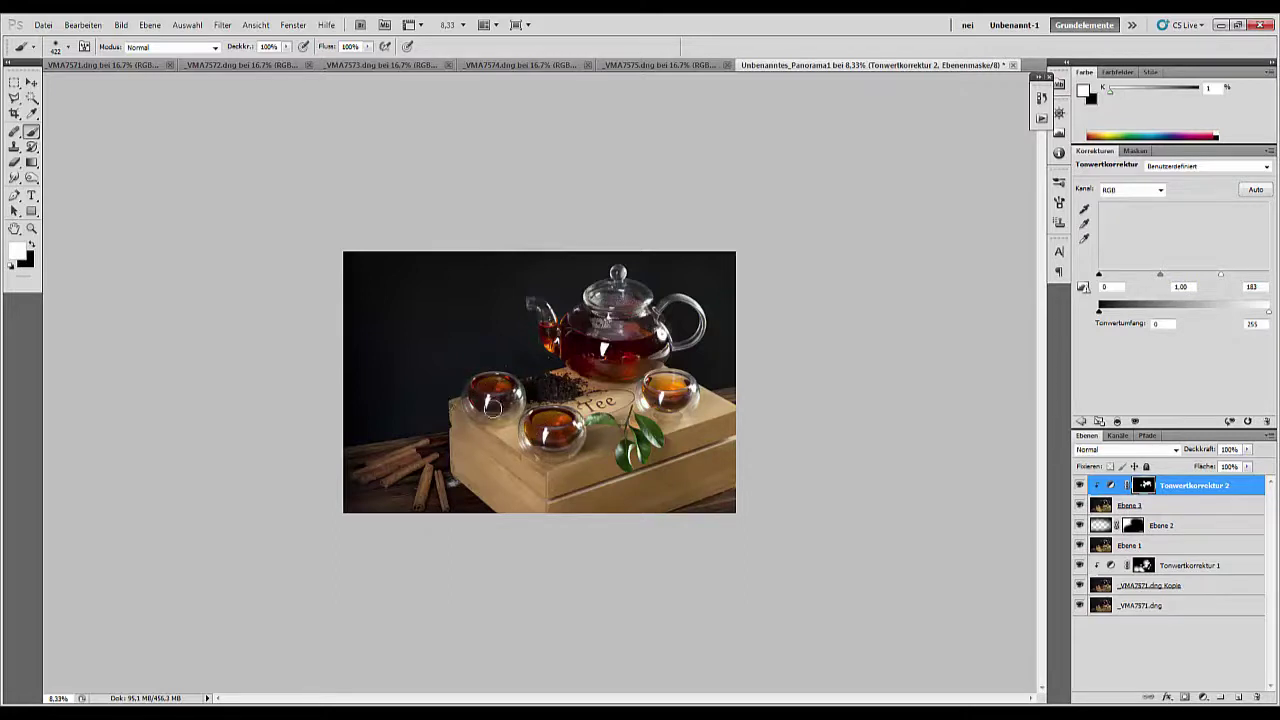
- Lower the brush opacity to 55% and paint more white on the Levels mask to brighten the left tea cup
{"action": "left_click", "coordinate": [32, 245]}
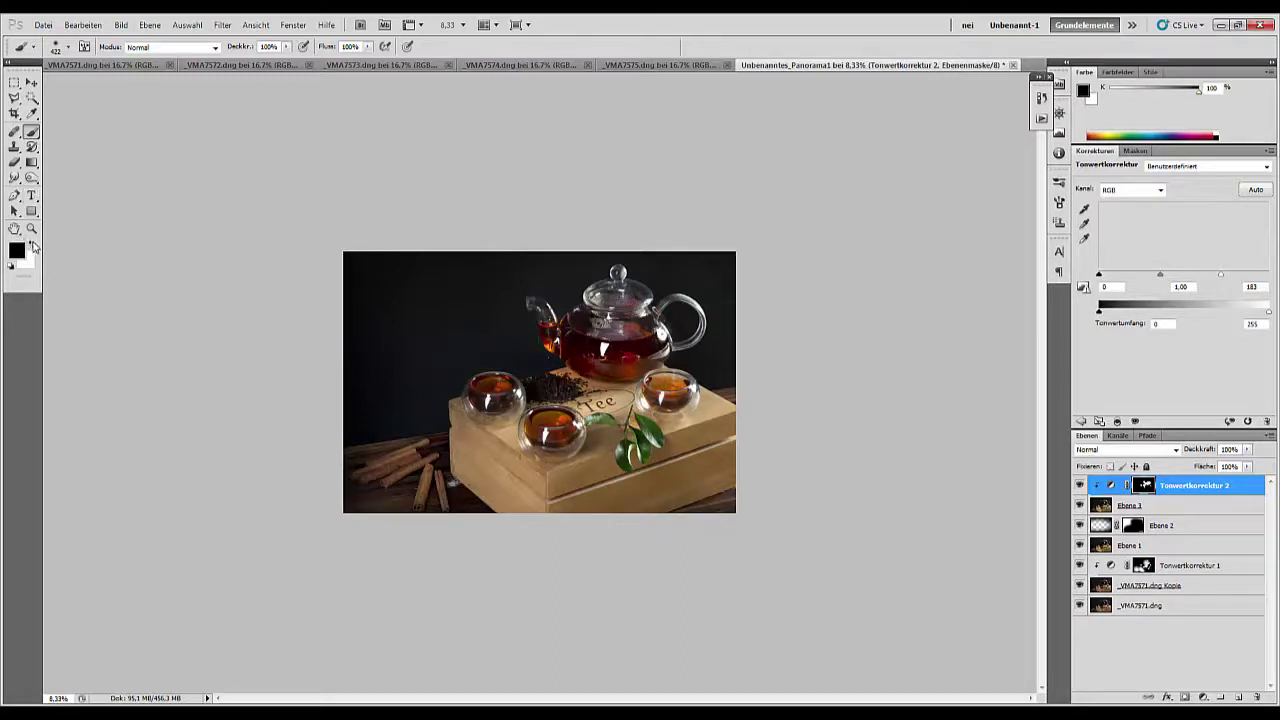
{"action": "left_click", "coordinate": [32, 245]}
{"action": "left_click_drag", "start_coordinate": [494, 403], "coordinate": [493, 385]}
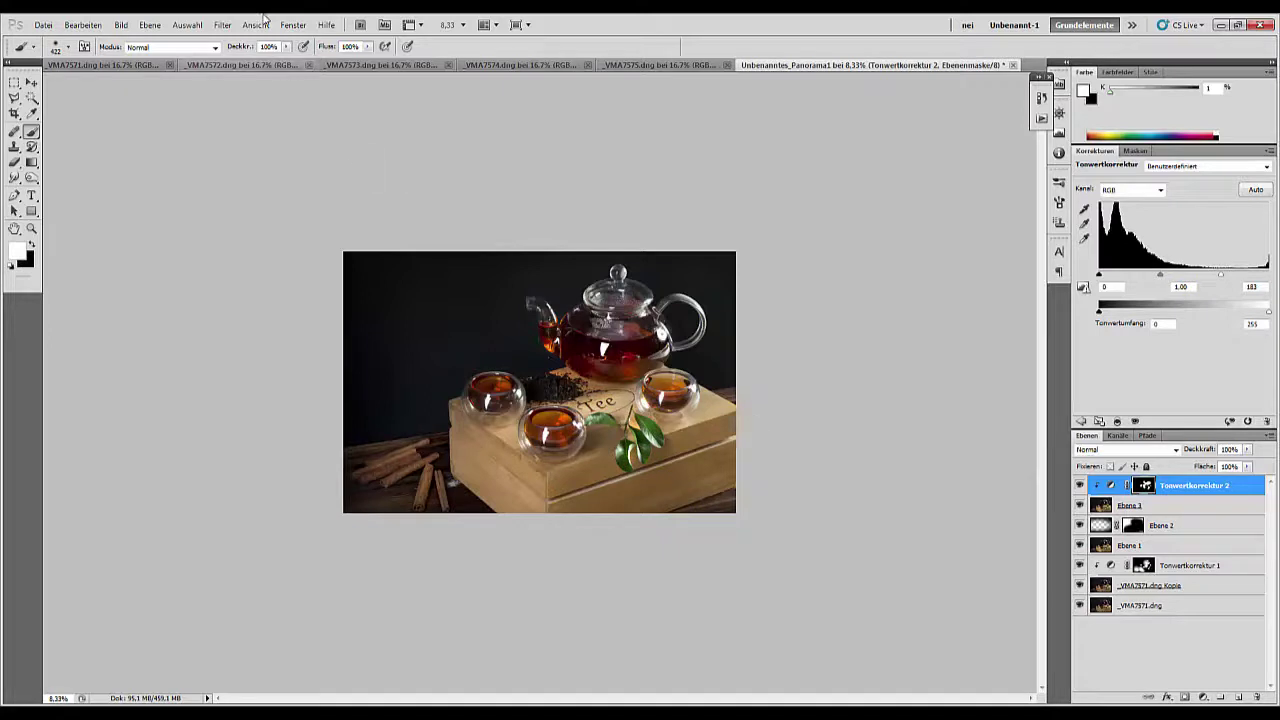
{"action": "left_click_drag", "start_coordinate": [244, 48], "coordinate": [218, 52]}
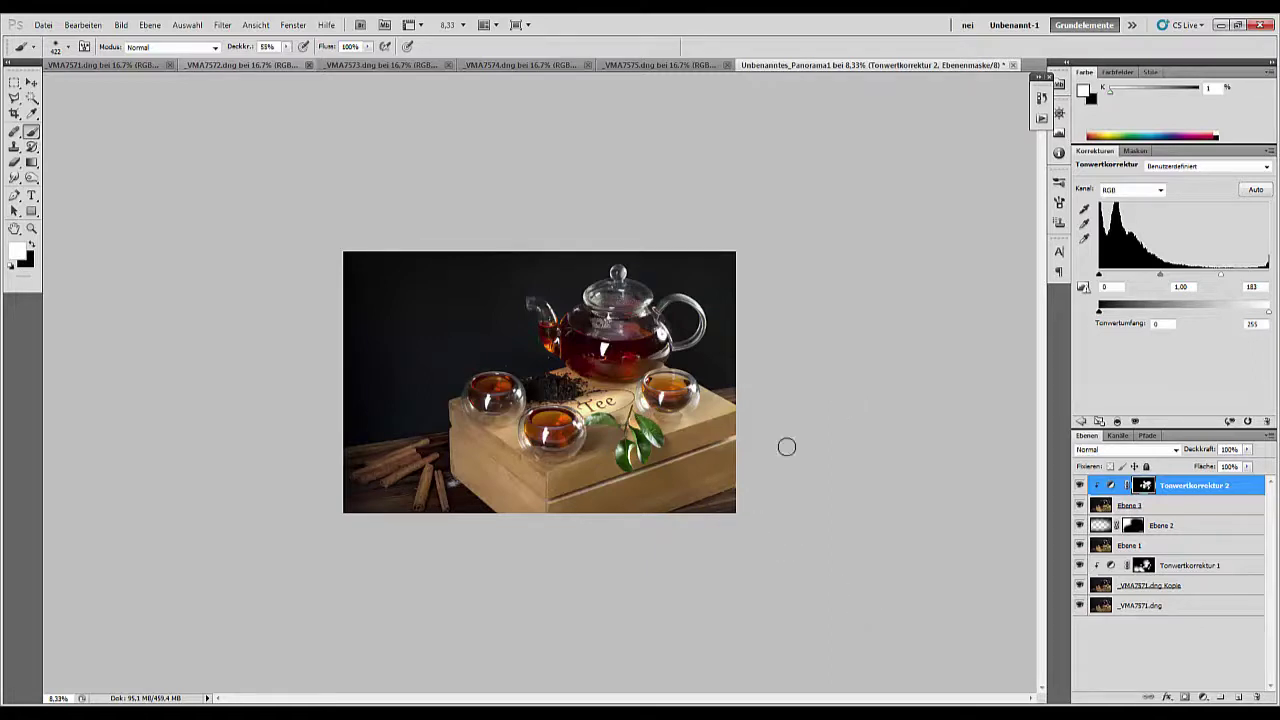
{"action": "key", "text": "ctrl+plus"}
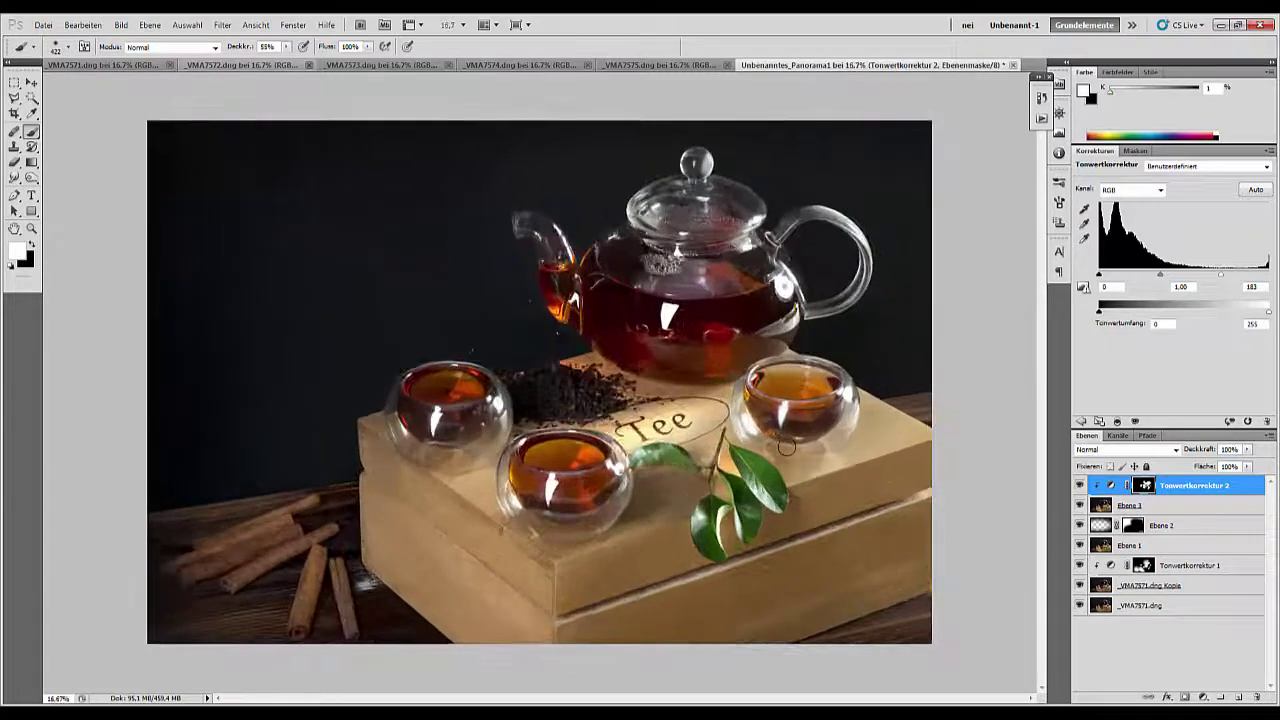
{"action": "left_click", "coordinate": [31, 244]}
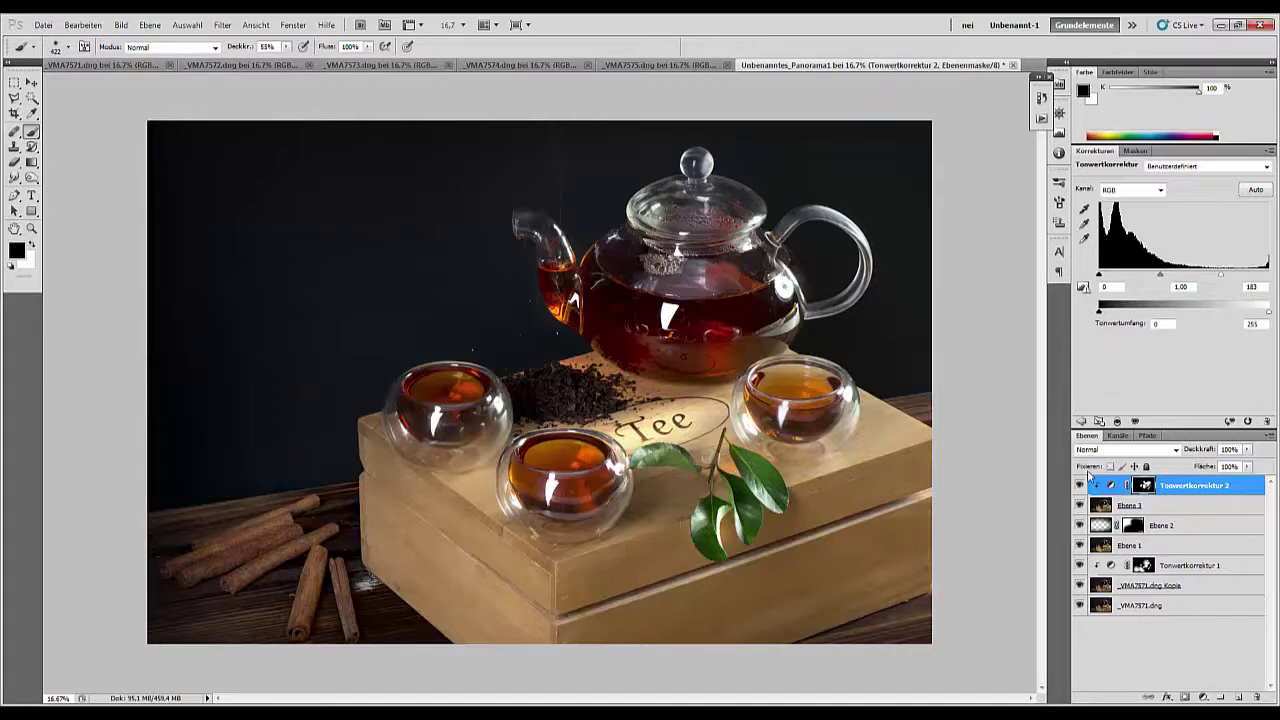
- Stamp all visible layers into a new layer and smudge away bright reflections on the teapot and cups in Darken mode at 82% strength
{"action": "key", "text": "ctrl+shift+alt+e"}
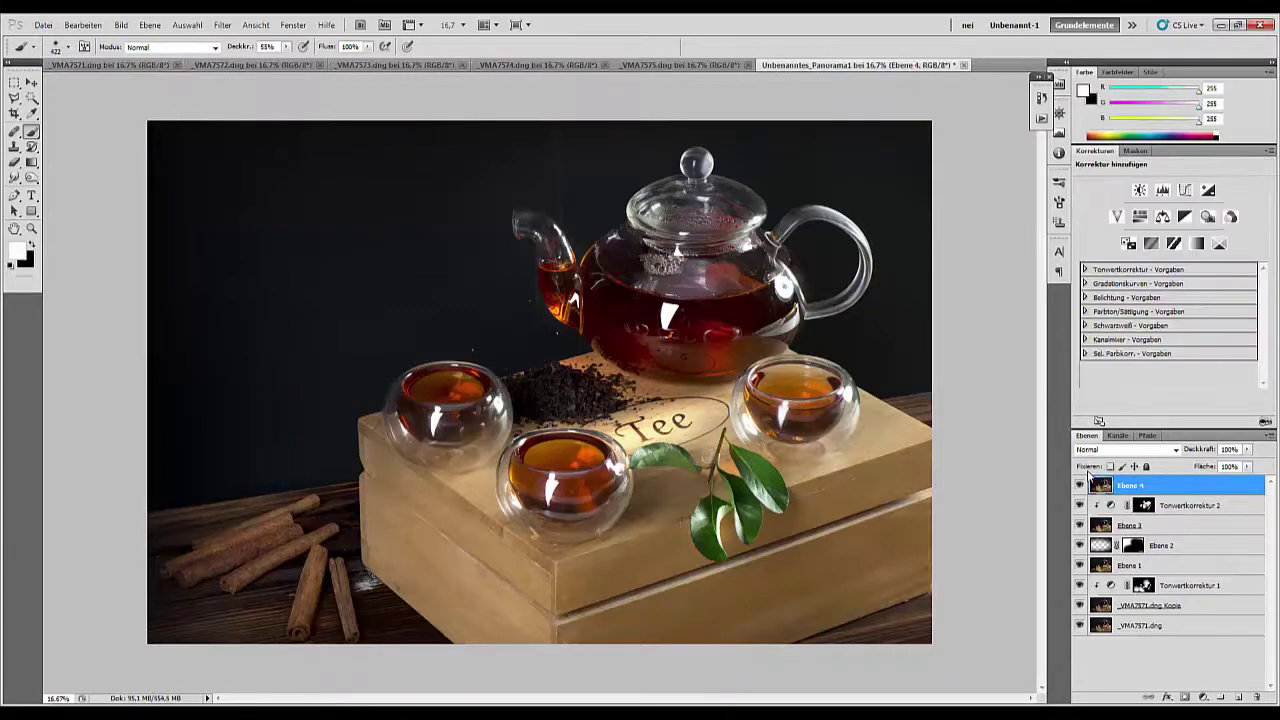
{"action": "left_click", "coordinate": [13, 178]}
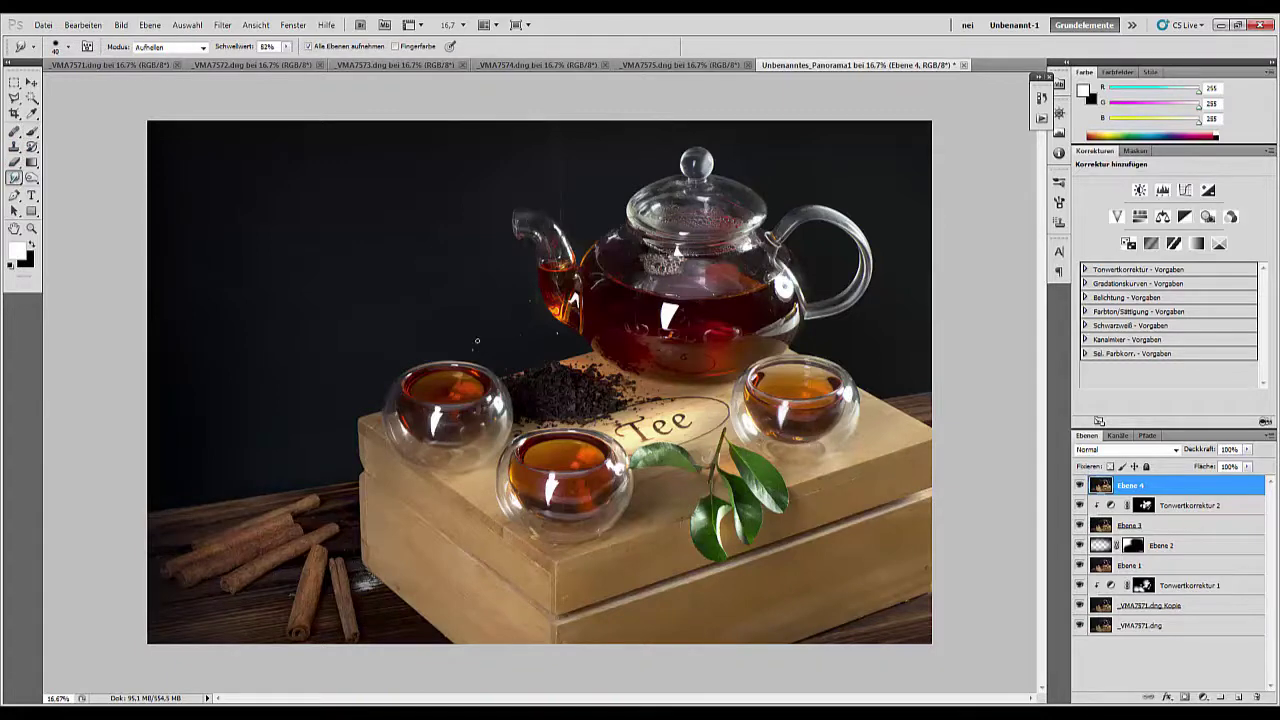
{"action": "scroll", "coordinate": [477, 341], "scroll_direction": "up", "scroll_amount": 1}
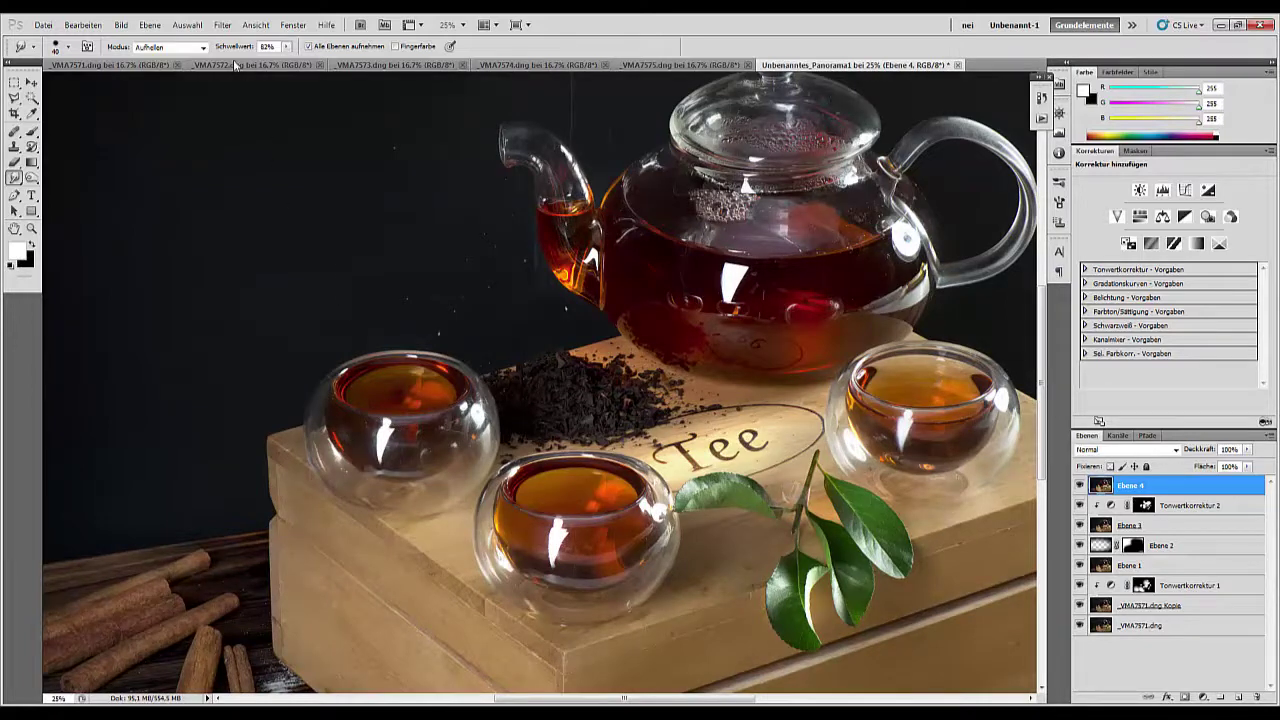
{"action": "left_click", "coordinate": [200, 47]}
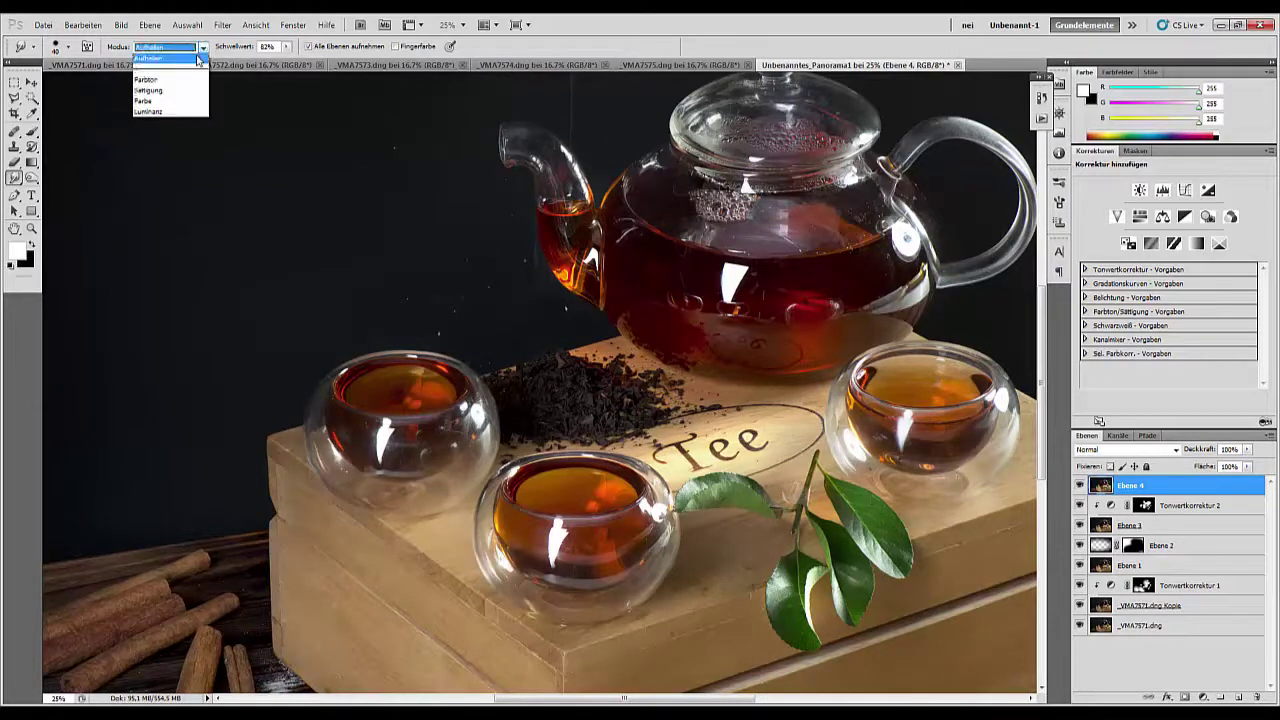
{"action": "left_click", "coordinate": [150, 80]}
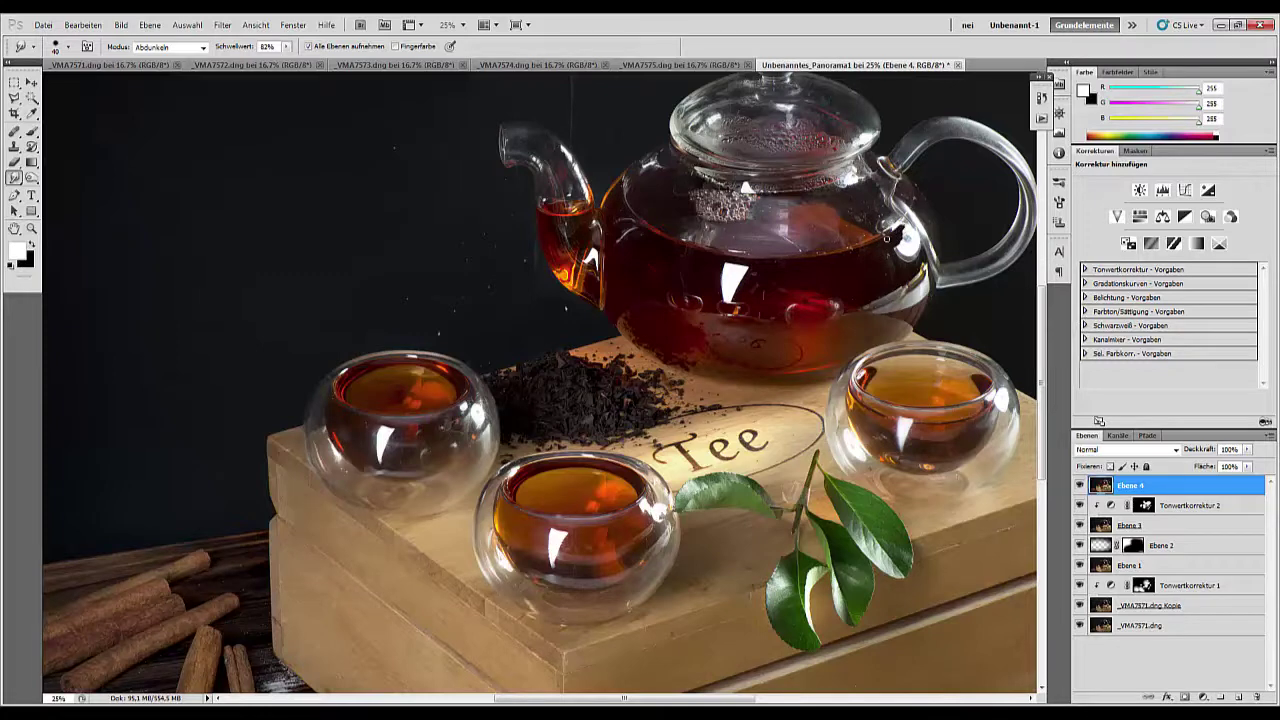
{"action": "mouse_move", "coordinate": [886, 237]}
{"action": "left_mouse_down"}
{"action": "mouse_move", "coordinate": [910, 258]}
{"action": "mouse_move", "coordinate": [912, 234]}
{"action": "mouse_move", "coordinate": [920, 248]}
{"action": "mouse_move", "coordinate": [902, 224]}
{"action": "mouse_move", "coordinate": [921, 242]}
{"action": "mouse_move", "coordinate": [906, 220]}
{"action": "left_mouse_up"}
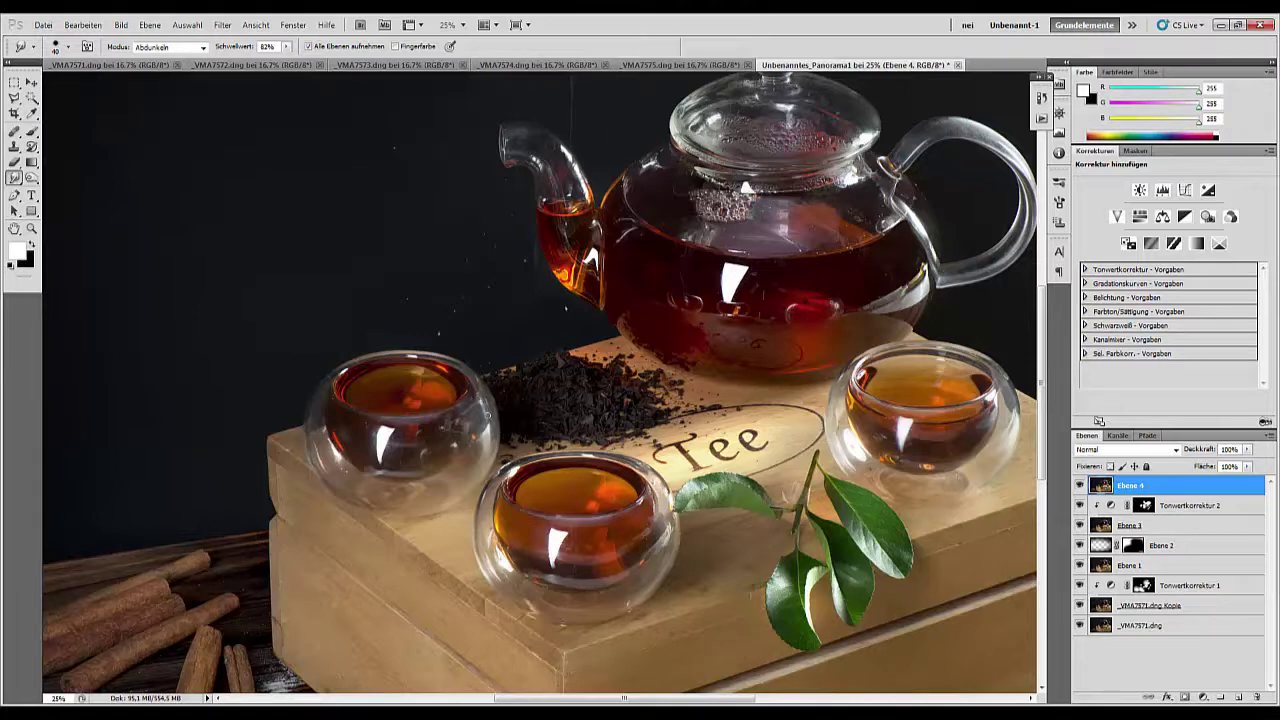
{"action": "key", "text": "ctrl+minus"}
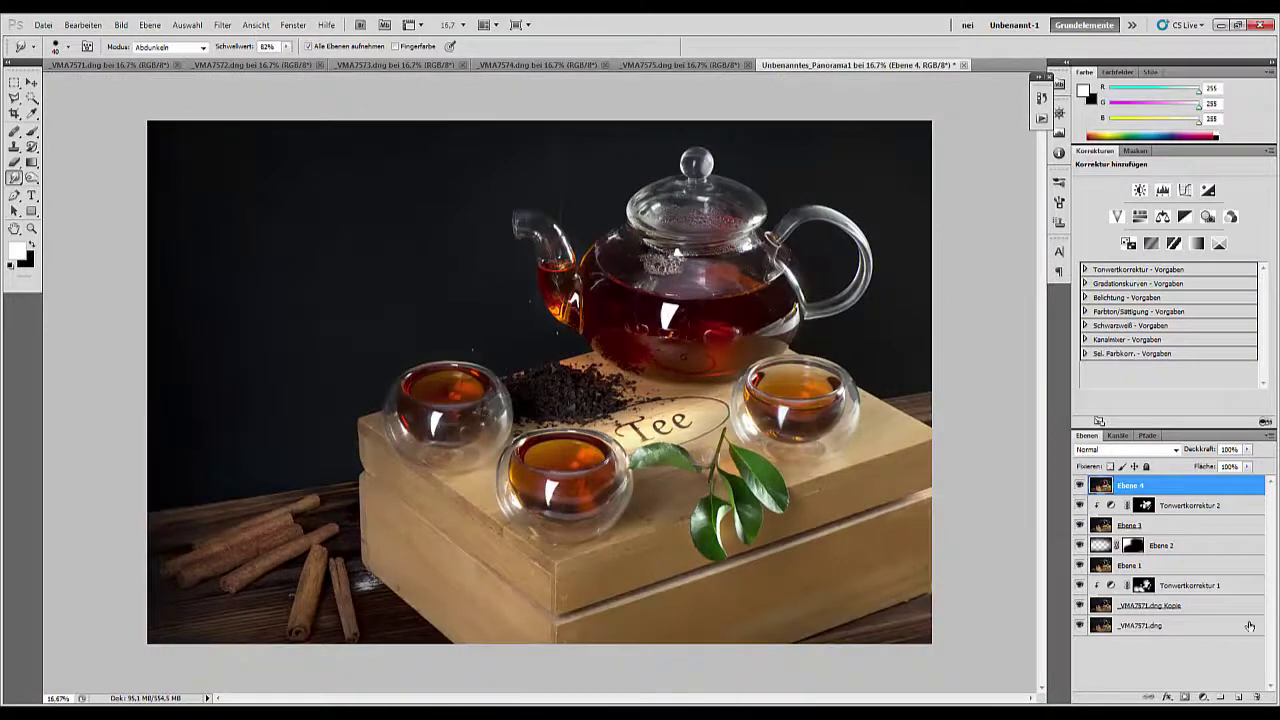
- Duplicate the retouched stamped layer and open the Topaz DeNoise filter on the copy
{"action": "left_click_drag", "start_coordinate": [1204, 484], "coordinate": [1237, 703]}
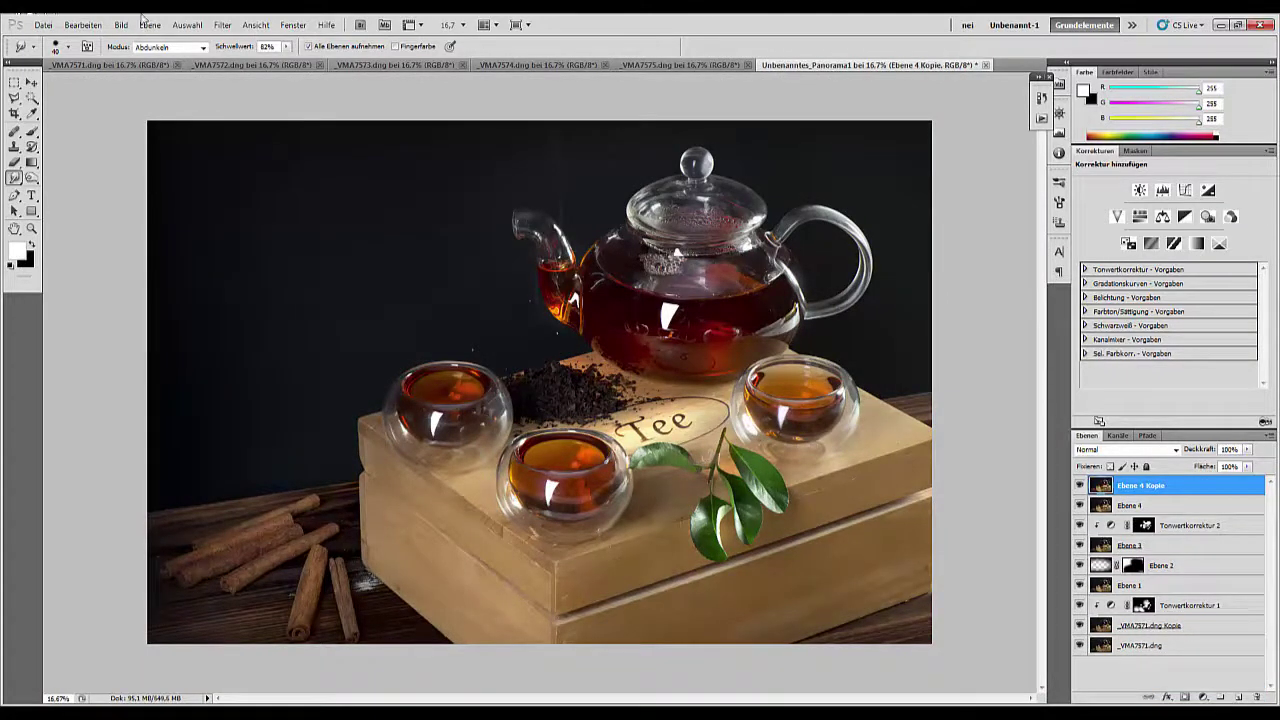
{"action": "left_click", "coordinate": [222, 25]}
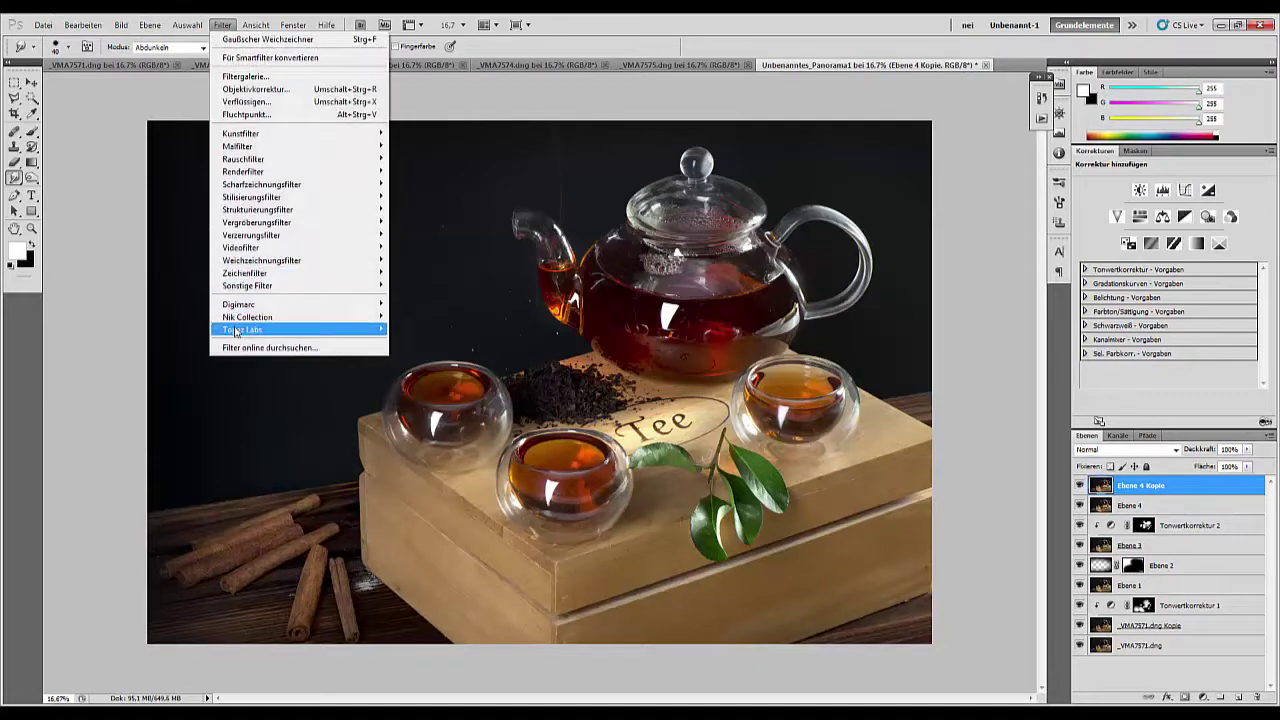
{"action": "mouse_move", "coordinate": [235, 329]}
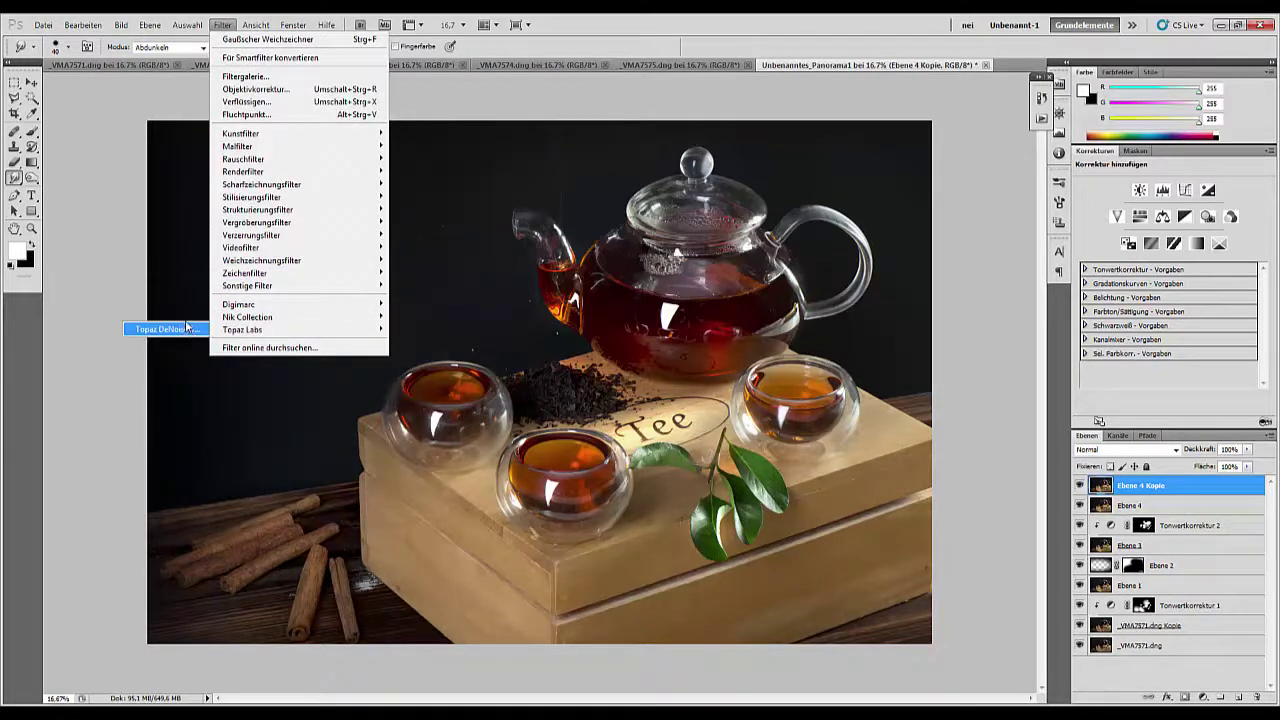
{"action": "left_click", "coordinate": [187, 330]}
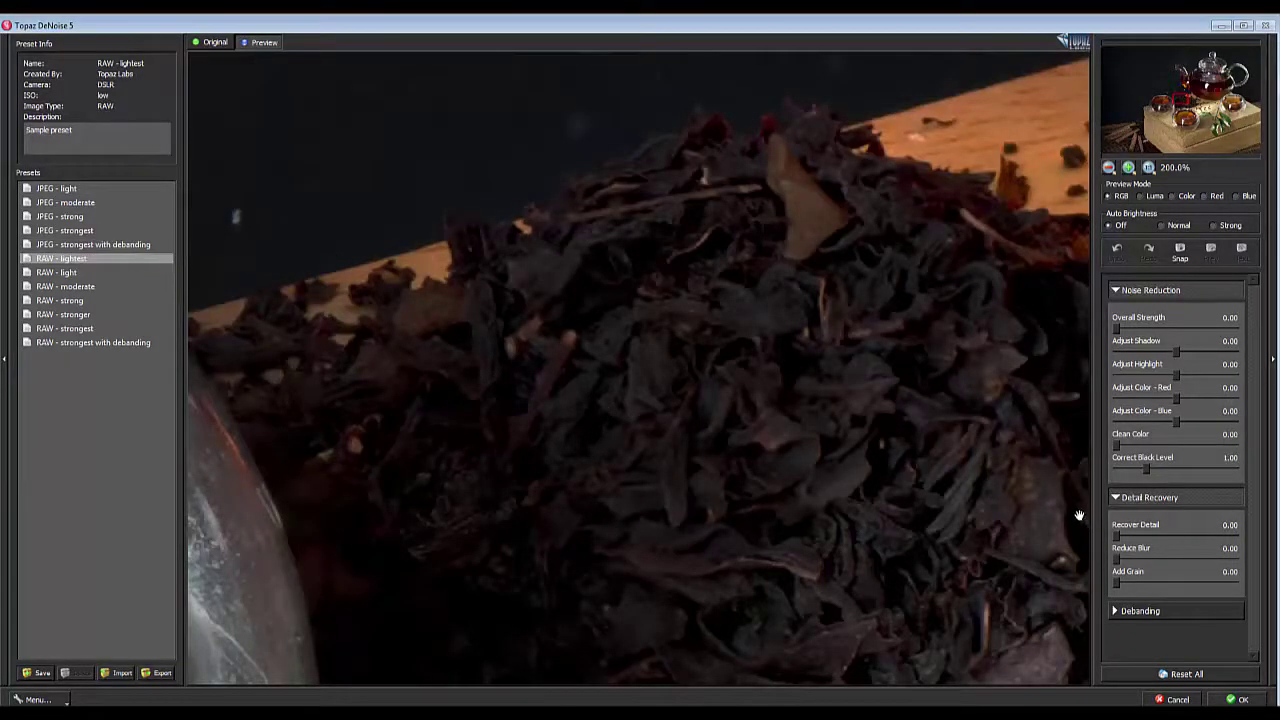
- Apply the noise reduction with Overall Strength 0.58, Recover Detail 0.23, Reduce Blur 0.24 and Add Grain 0.14
{"action": "left_click_drag", "start_coordinate": [1118, 331], "coordinate": [1185, 329]}
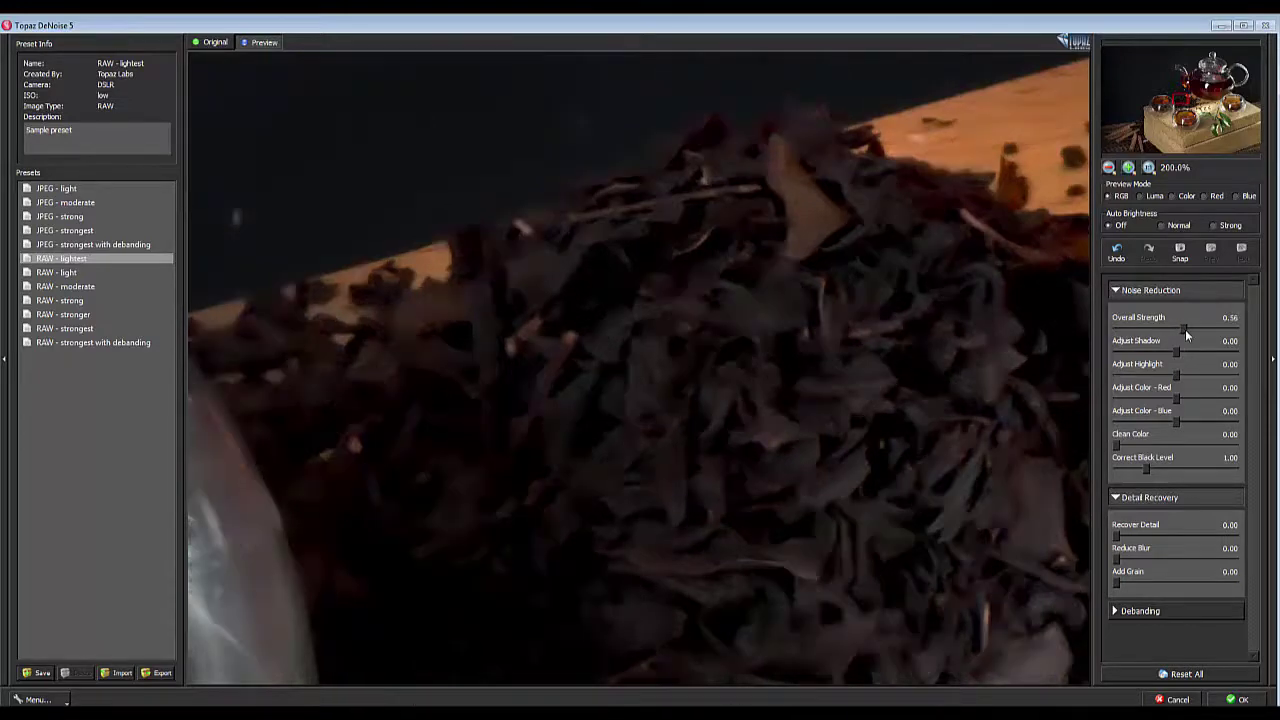
{"action": "left_click_drag", "start_coordinate": [1183, 336], "coordinate": [1186, 336]}
{"action": "left_click_drag", "start_coordinate": [1117, 537], "coordinate": [1134, 584]}
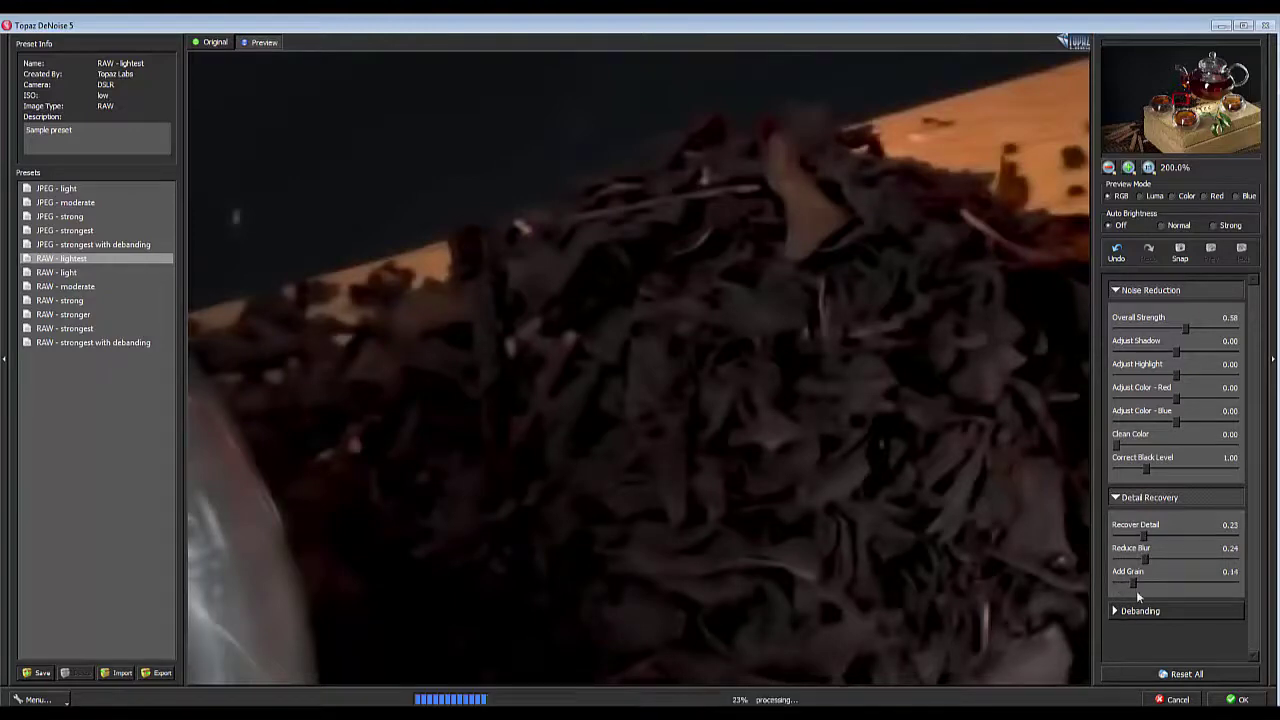
{"action": "left_click", "coordinate": [1232, 699]}
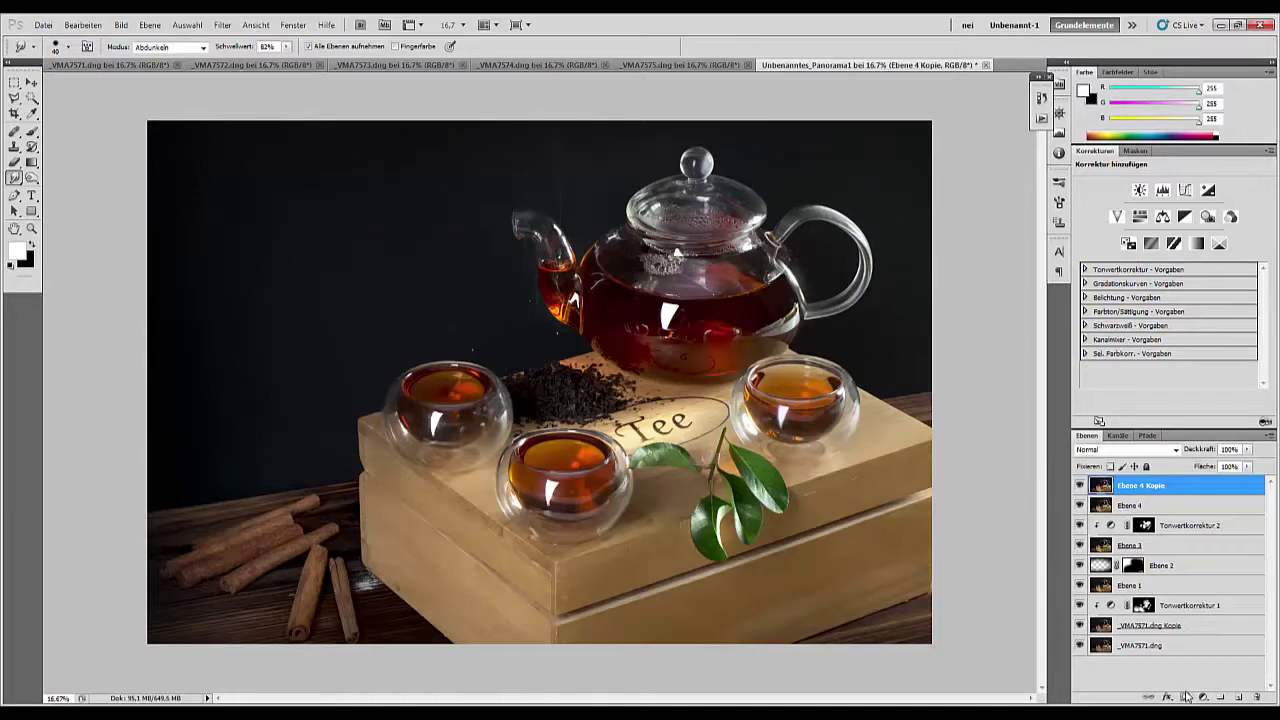
- Add a black mask to the denoised layer and paint white at 55% opacity over the left tea cup
{"action": "left_click", "coordinate": [1183, 698], "text": "alt"}
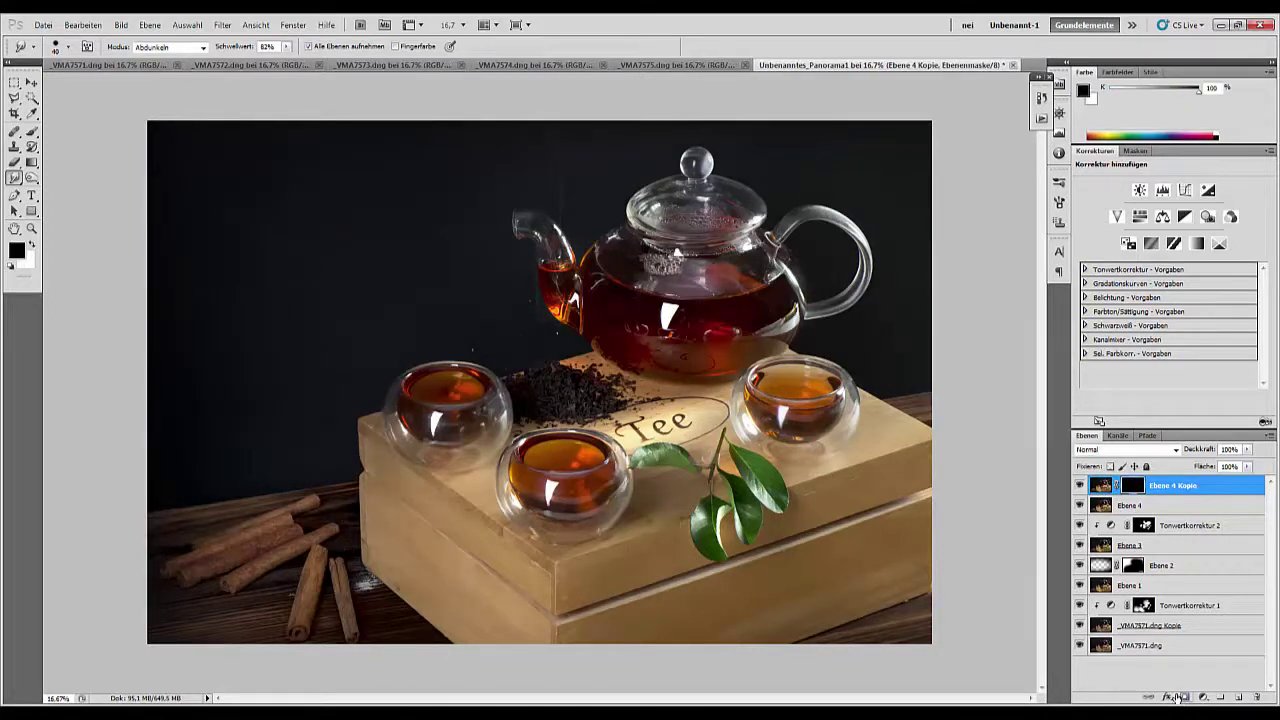
{"action": "key", "text": "ctrl+minus"}
{"action": "key", "text": "ctrl+minus"}
{"action": "key", "text": "ctrl+plus"}
{"action": "key", "text": "ctrl+plus"}
{"action": "key", "text": "ctrl+plus"}
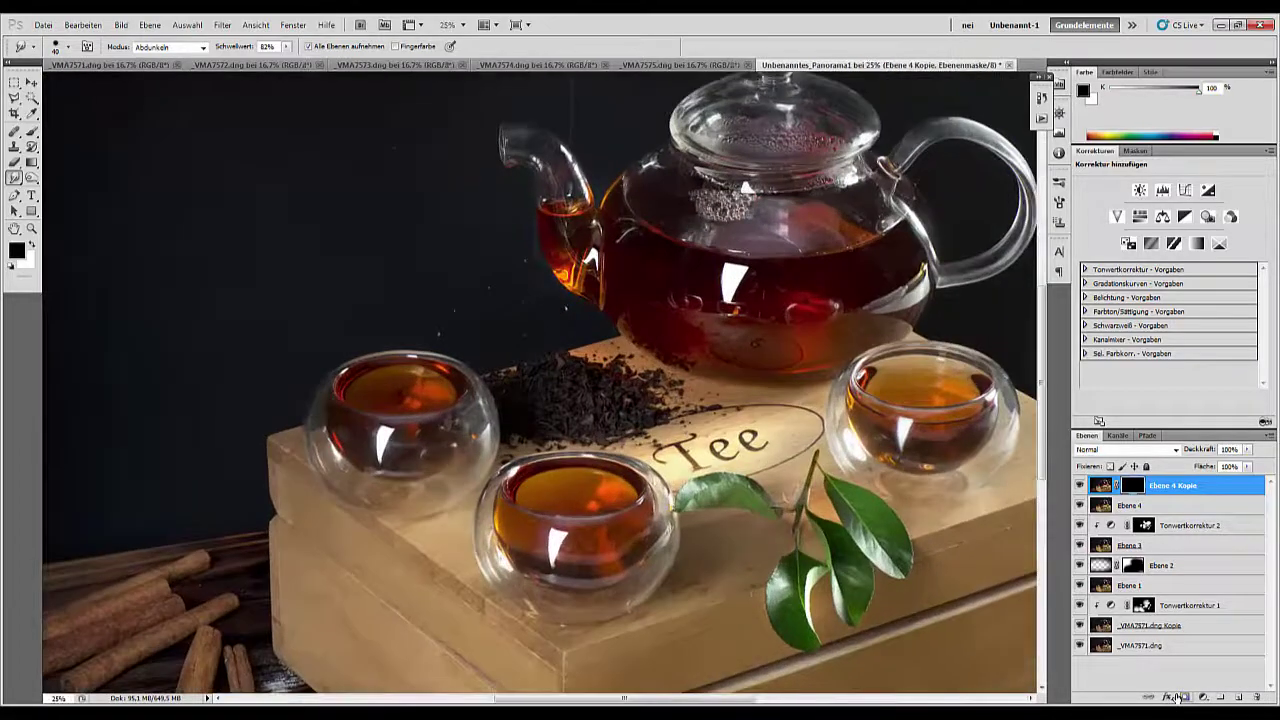
{"action": "left_click", "coordinate": [31, 131]}
{"action": "scroll", "coordinate": [475, 432], "scroll_direction": "up", "scroll_amount": 2}
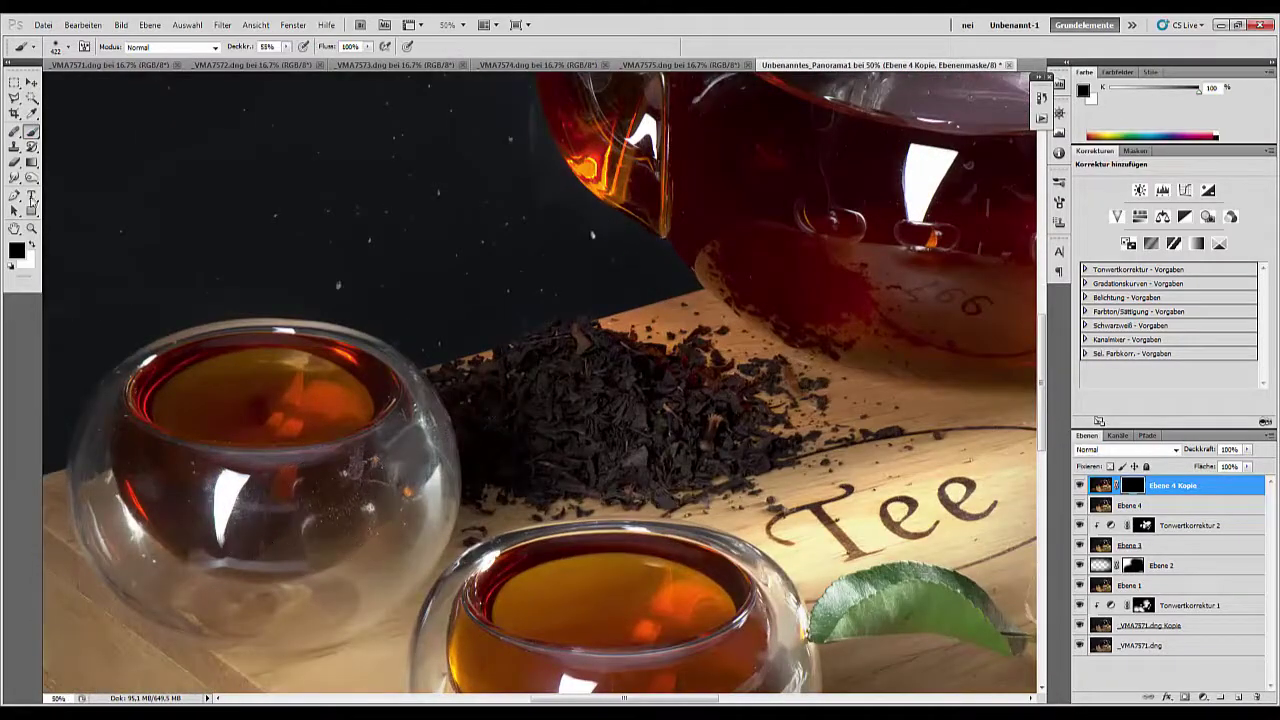
{"action": "key", "text": "x"}
{"action": "mouse_move", "coordinate": [312, 477]}
{"action": "left_mouse_down"}
{"action": "mouse_move", "coordinate": [360, 532]}
{"action": "mouse_move", "coordinate": [310, 520]}
{"action": "mouse_move", "coordinate": [408, 480]}
{"action": "mouse_move", "coordinate": [140, 494]}
{"action": "mouse_move", "coordinate": [162, 512]}
{"action": "mouse_move", "coordinate": [131, 477]}
{"action": "mouse_move", "coordinate": [282, 557]}
{"action": "left_mouse_up"}
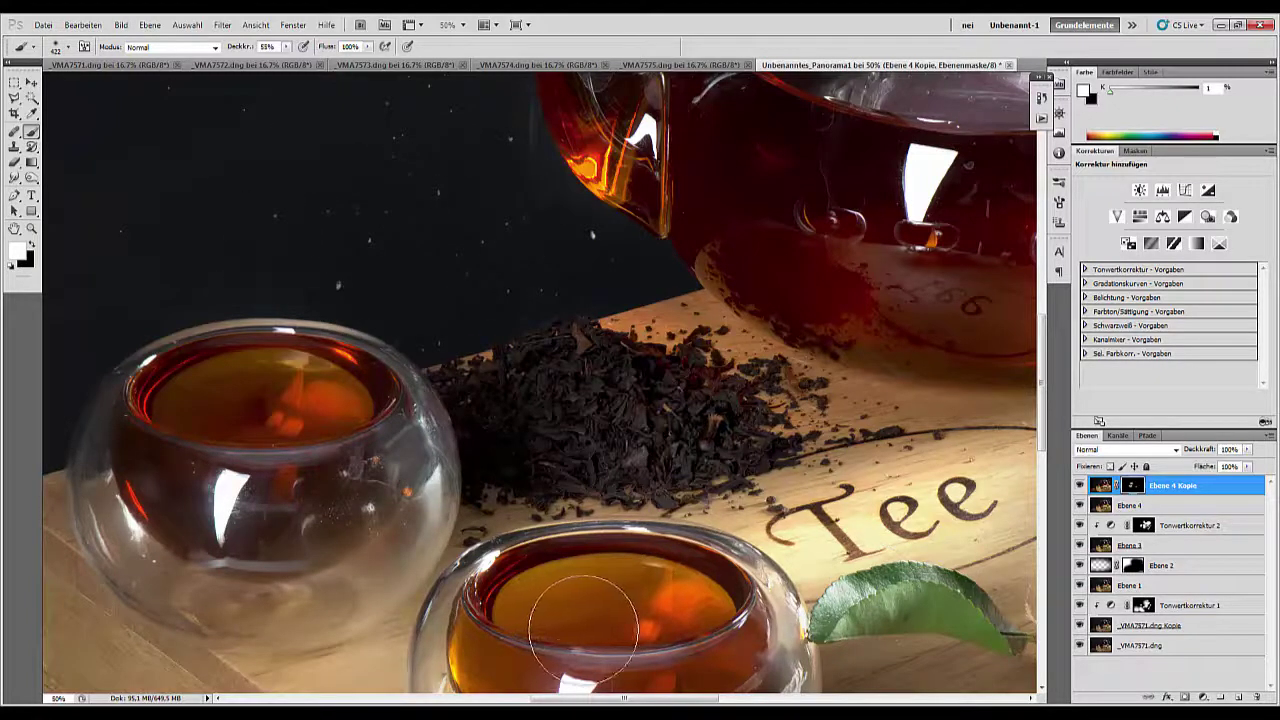
- Paint white on the denoised layer's mask over the other cups and the teapot, and stamp all visible layers into a new top layer
{"action": "mouse_move", "coordinate": [528, 661]}
{"action": "left_mouse_down"}
{"action": "mouse_move", "coordinate": [528, 466]}
{"action": "mouse_move", "coordinate": [513, 448]}
{"action": "left_mouse_up"}
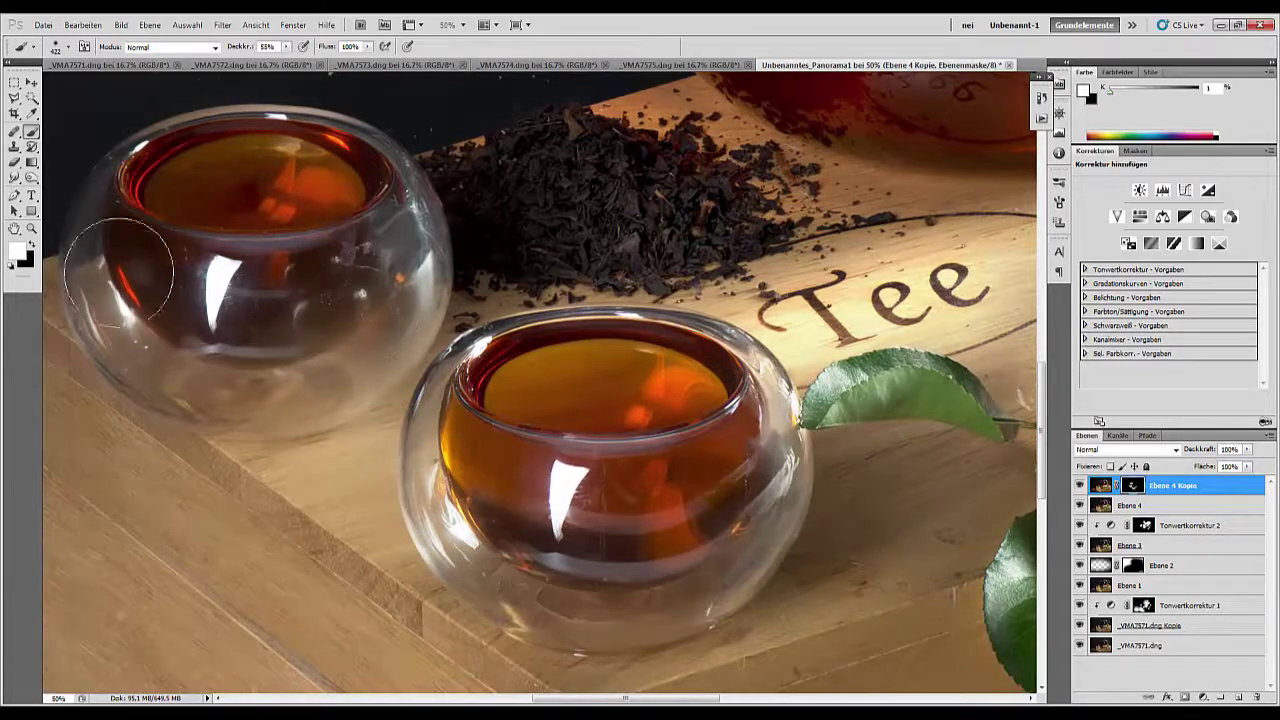
{"action": "left_click_drag", "start_coordinate": [769, 536], "coordinate": [300, 490]}
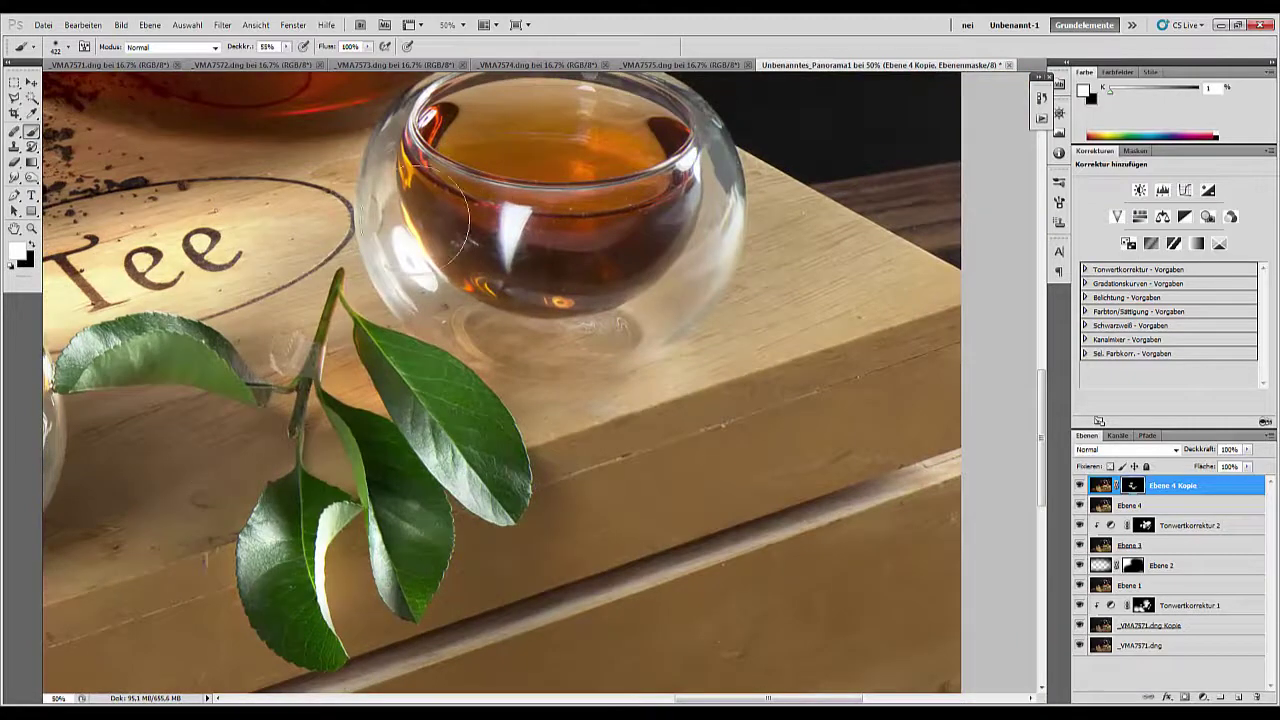
{"action": "left_click_drag", "start_coordinate": [688, 270], "coordinate": [1030, 630]}
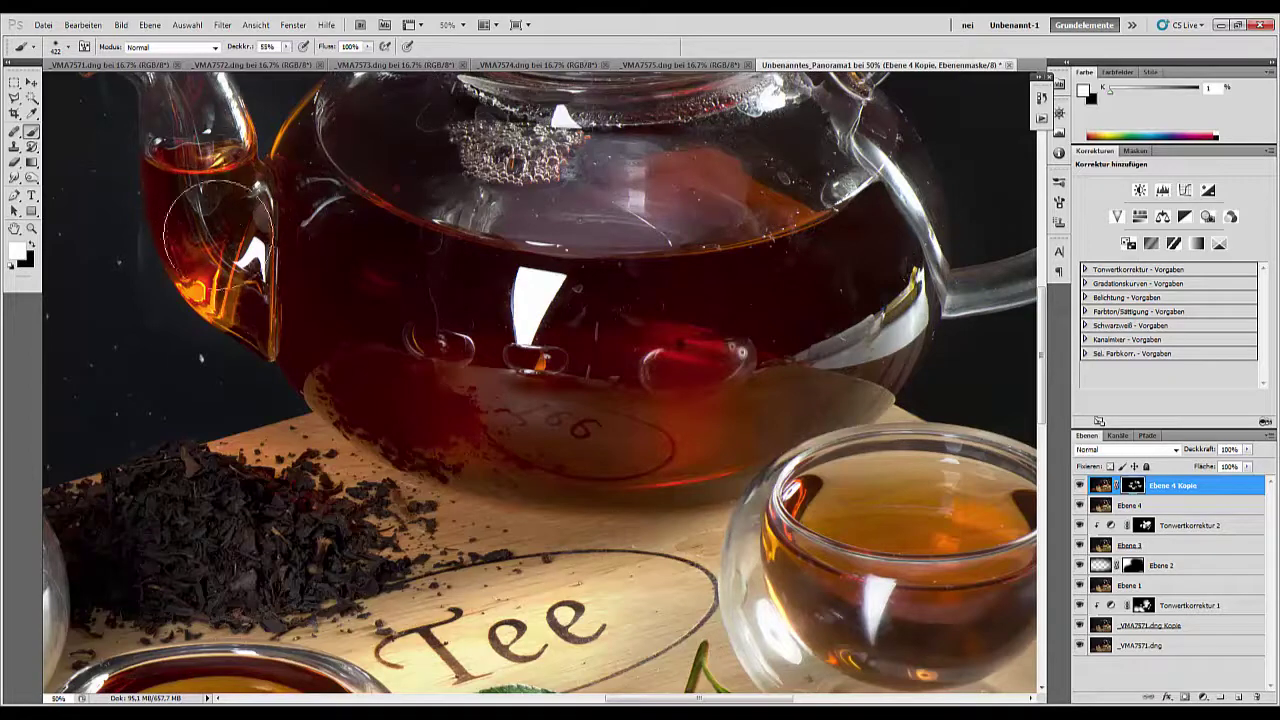
{"action": "mouse_move", "coordinate": [421, 326]}
{"action": "left_mouse_down"}
{"action": "mouse_move", "coordinate": [751, 566]}
{"action": "mouse_move", "coordinate": [769, 616]}
{"action": "left_mouse_up"}
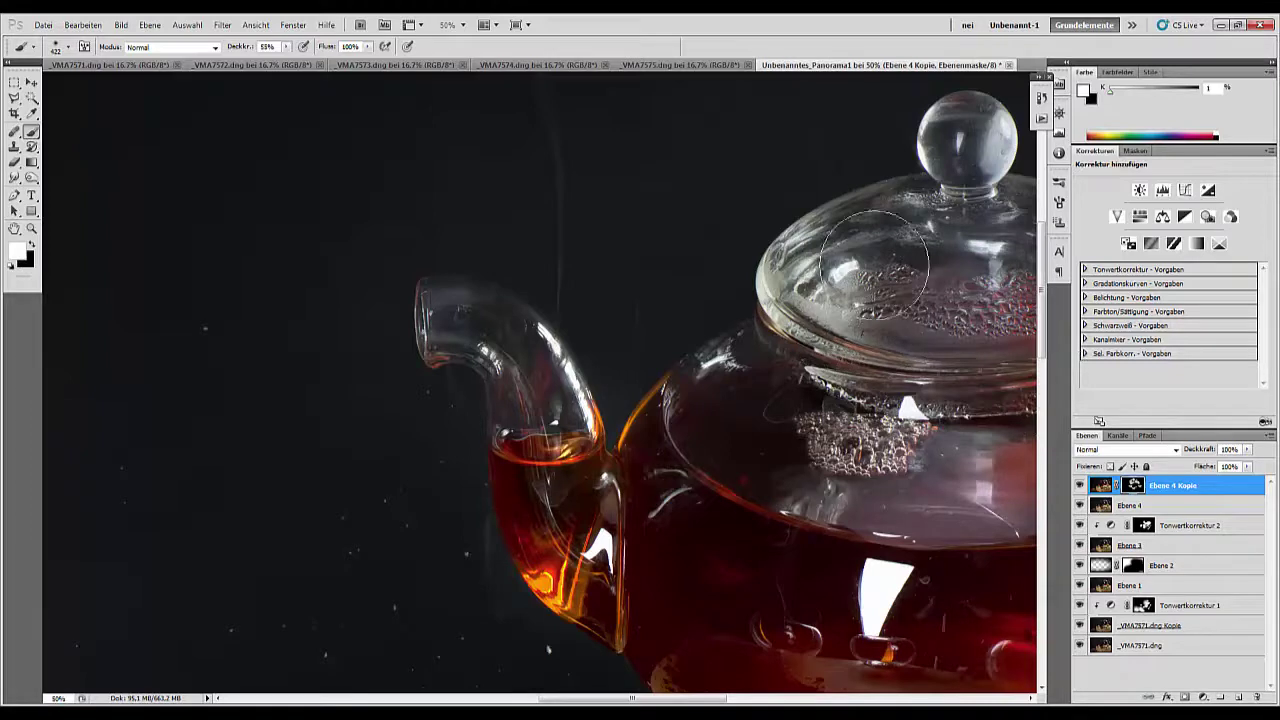
{"action": "key", "text": "ctrl+minus"}
{"action": "key", "text": "ctrl+minus"}
{"action": "key", "text": "ctrl+minus"}
{"action": "key", "text": "ctrl+minus"}
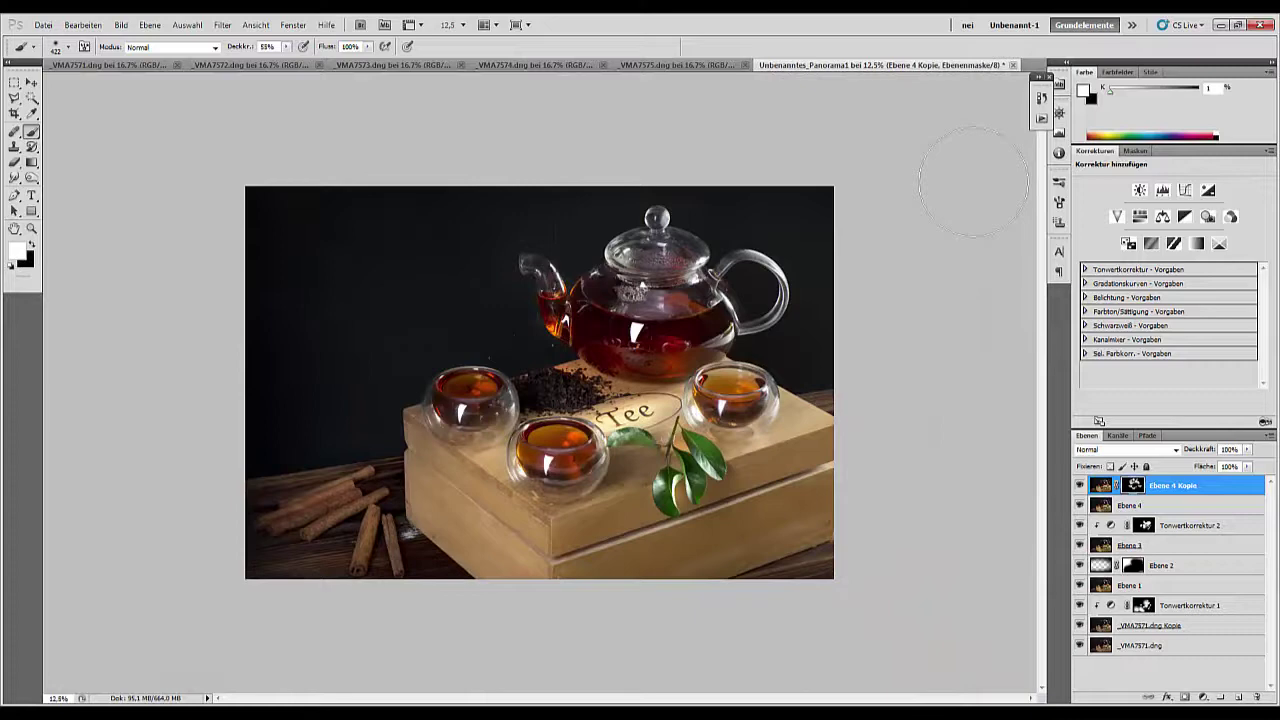
{"action": "key", "text": "ctrl+alt+shift+e"}
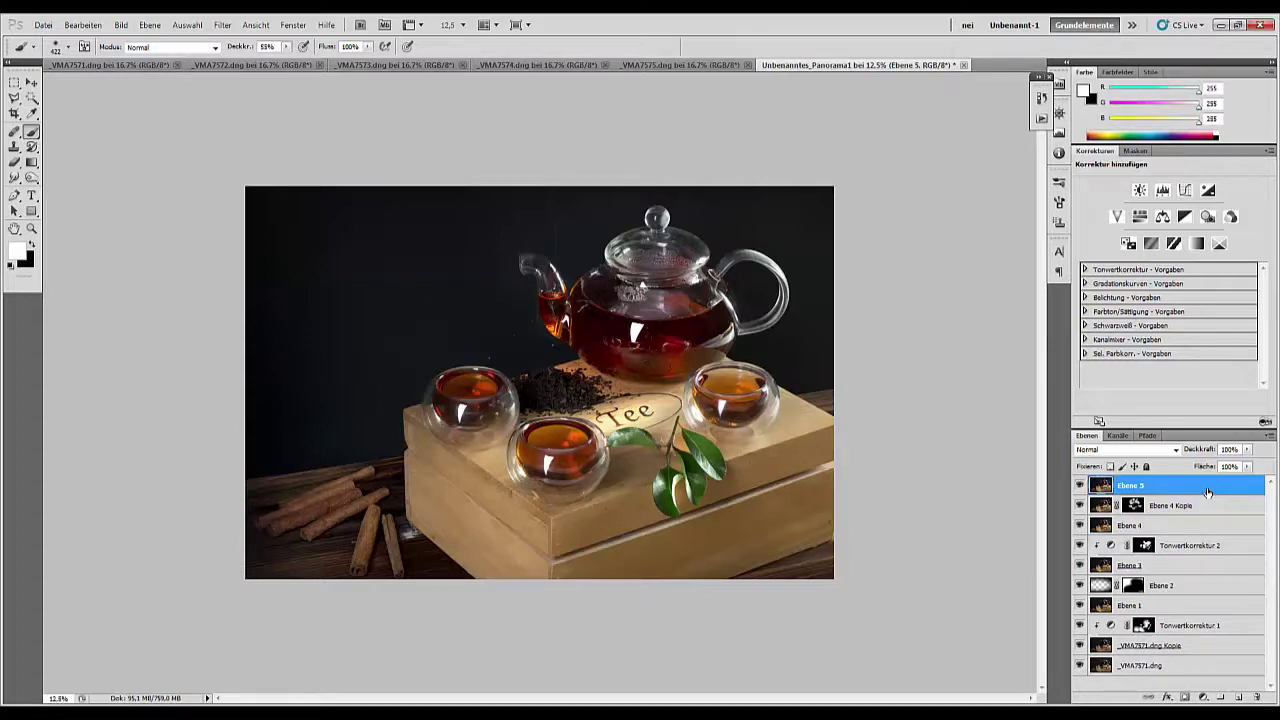
- Add a Levels adjustment above the new stamped layer with the white input at 166 and invert its mask to black
{"action": "left_click", "coordinate": [1162, 190]}
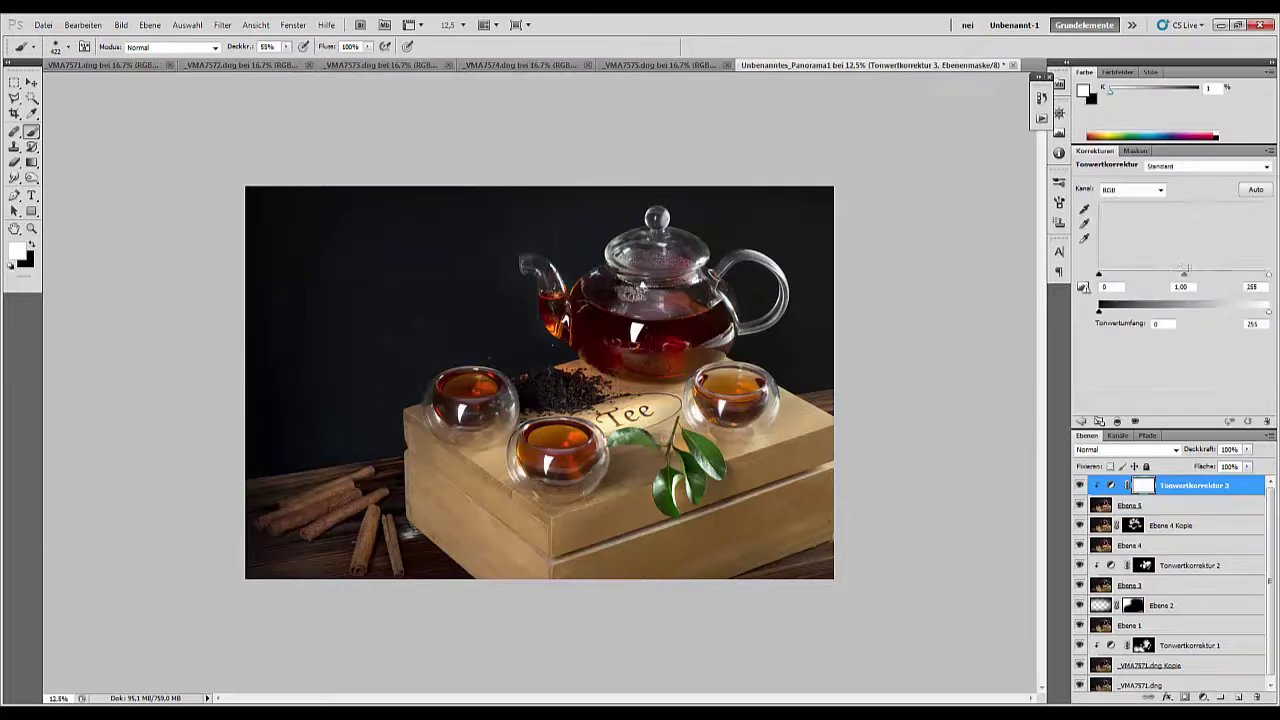
{"action": "left_click_drag", "start_coordinate": [1268, 274], "coordinate": [1211, 280]}
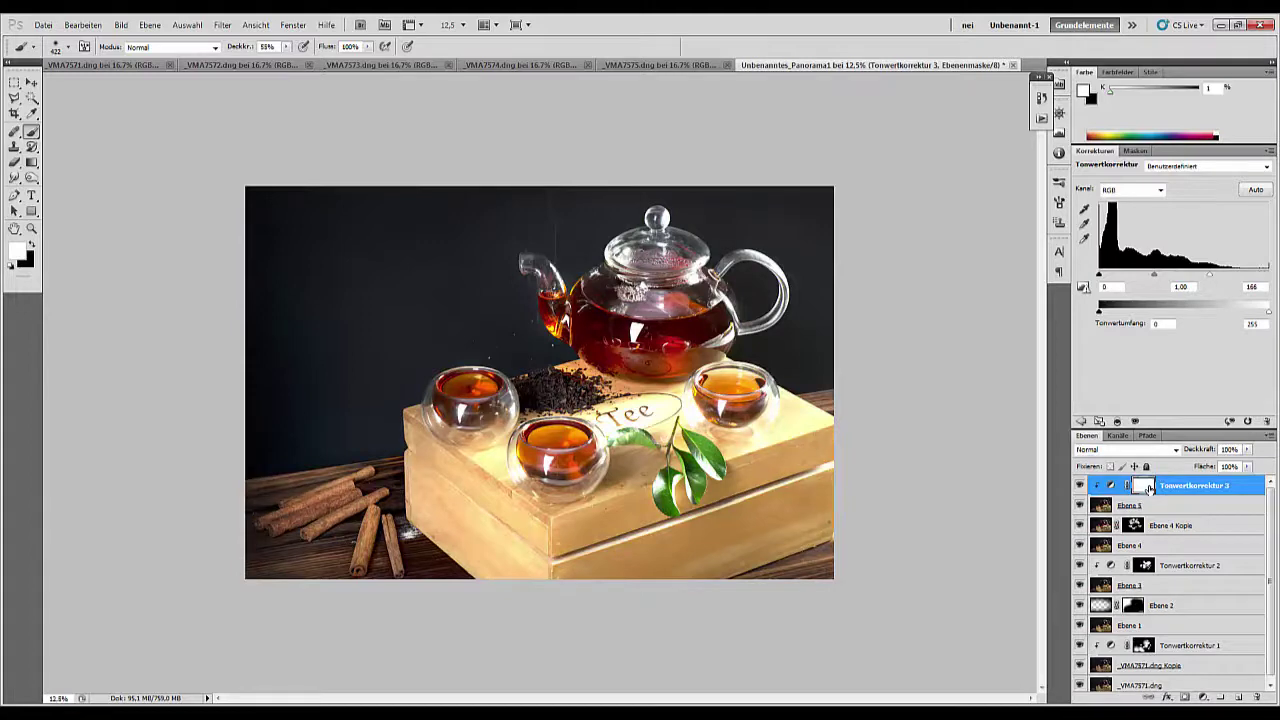
{"action": "key", "text": "ctrl+i"}
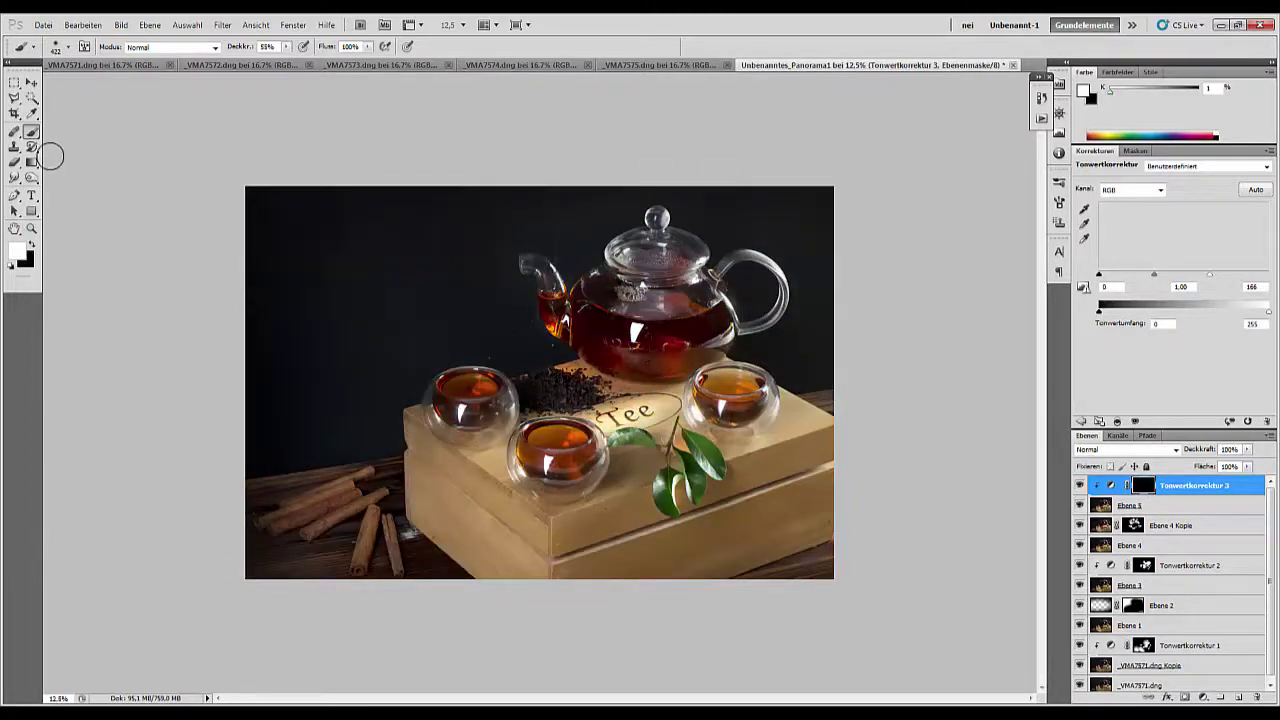
- Draw white-to-transparent radial gradients on the new Levels mask to brighten the cinnamon sticks and the lower front of the wooden box
{"action": "left_click", "coordinate": [32, 163]}
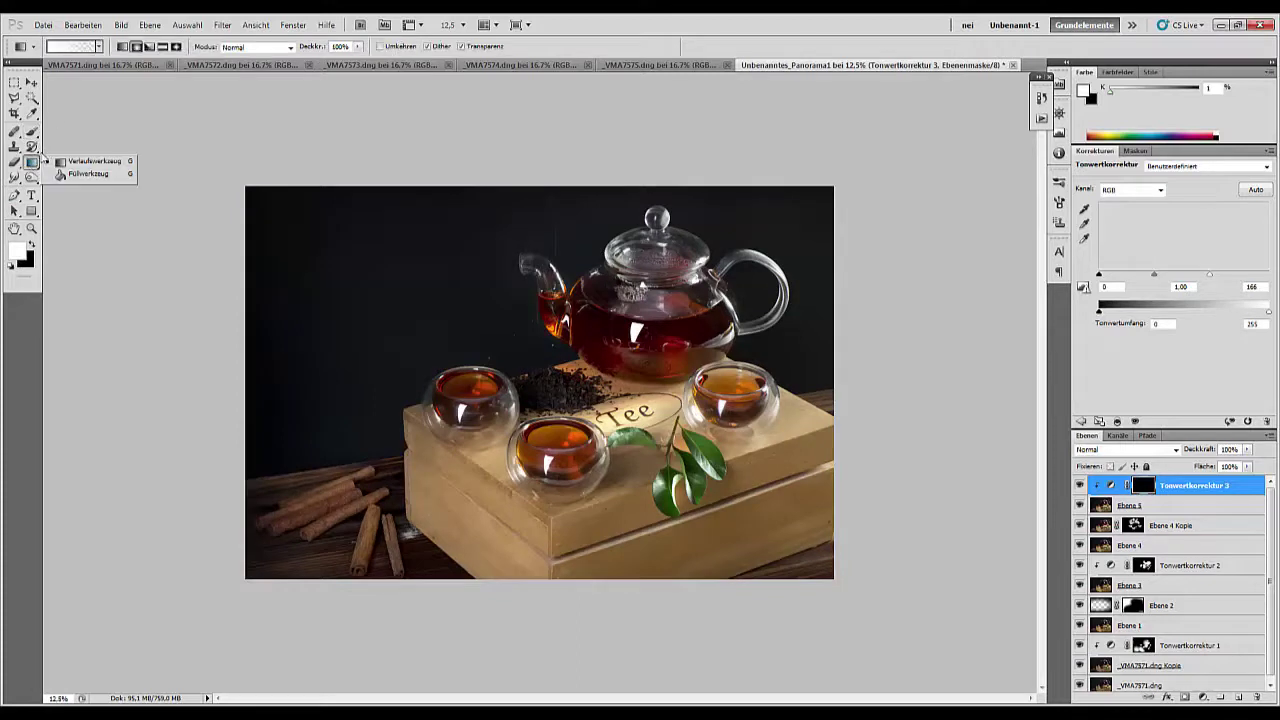
{"action": "left_click", "coordinate": [325, 498]}
{"action": "mouse_move", "coordinate": [325, 498]}
{"action": "left_mouse_down"}
{"action": "mouse_move", "coordinate": [438, 503]}
{"action": "mouse_move", "coordinate": [494, 550]}
{"action": "left_mouse_up"}
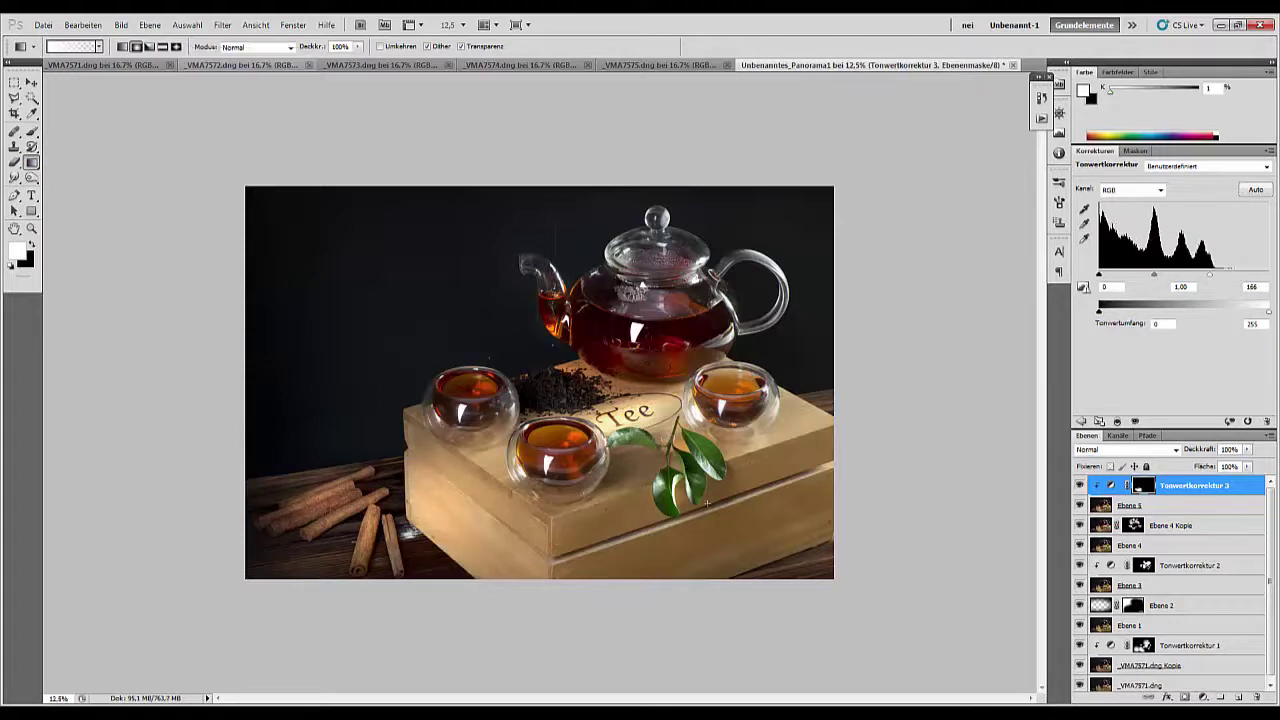
{"action": "left_click_drag", "start_coordinate": [580, 603], "coordinate": [556, 582]}
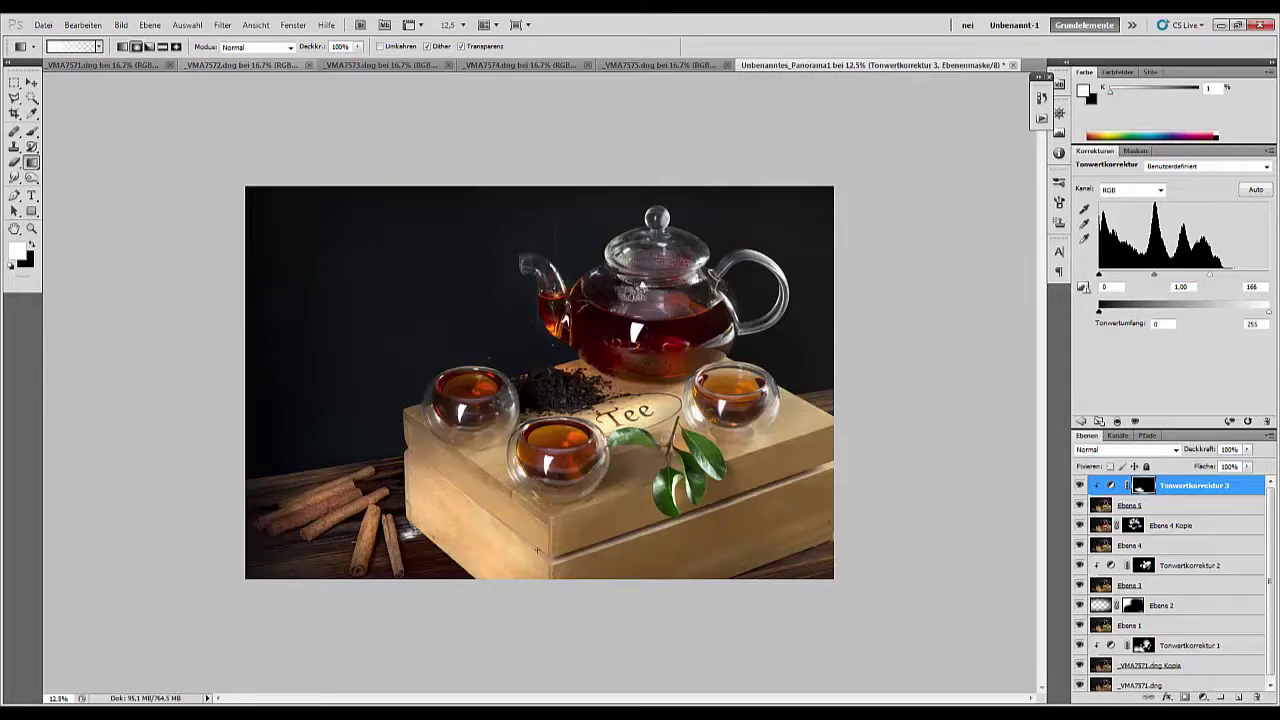
- Stamp all visible layers into a new layer above the third Levels adjustment and sample the dark background above the left cup
{"action": "key", "text": "ctrl+plus"}
{"action": "key", "text": "ctrl+plus"}
{"action": "key", "text": "ctrl+plus"}
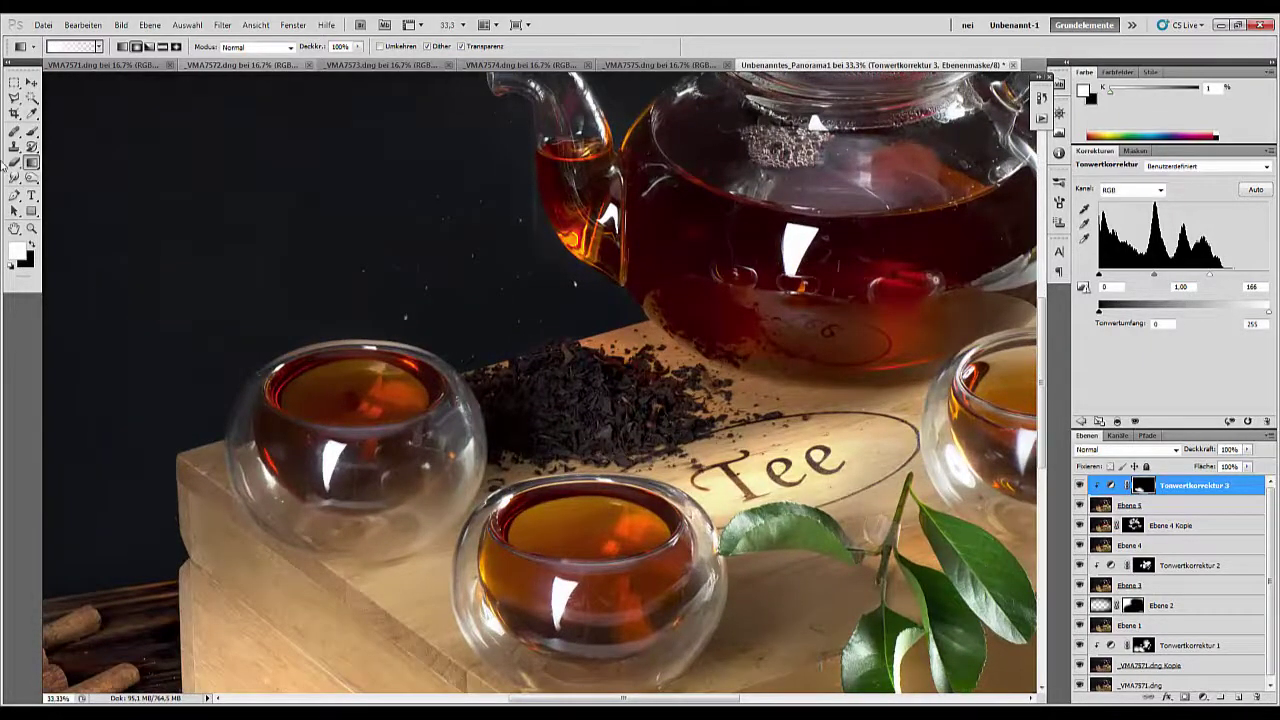
{"action": "left_click", "coordinate": [32, 131]}
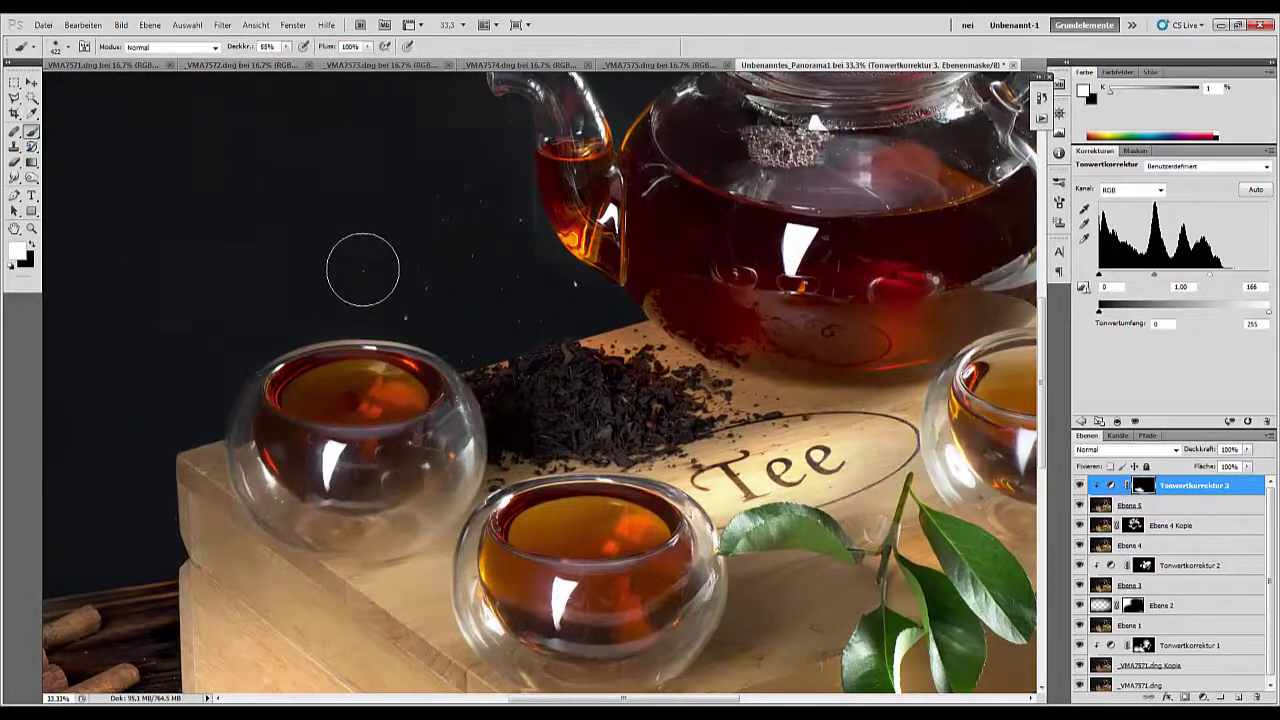
{"action": "key", "text": "x"}
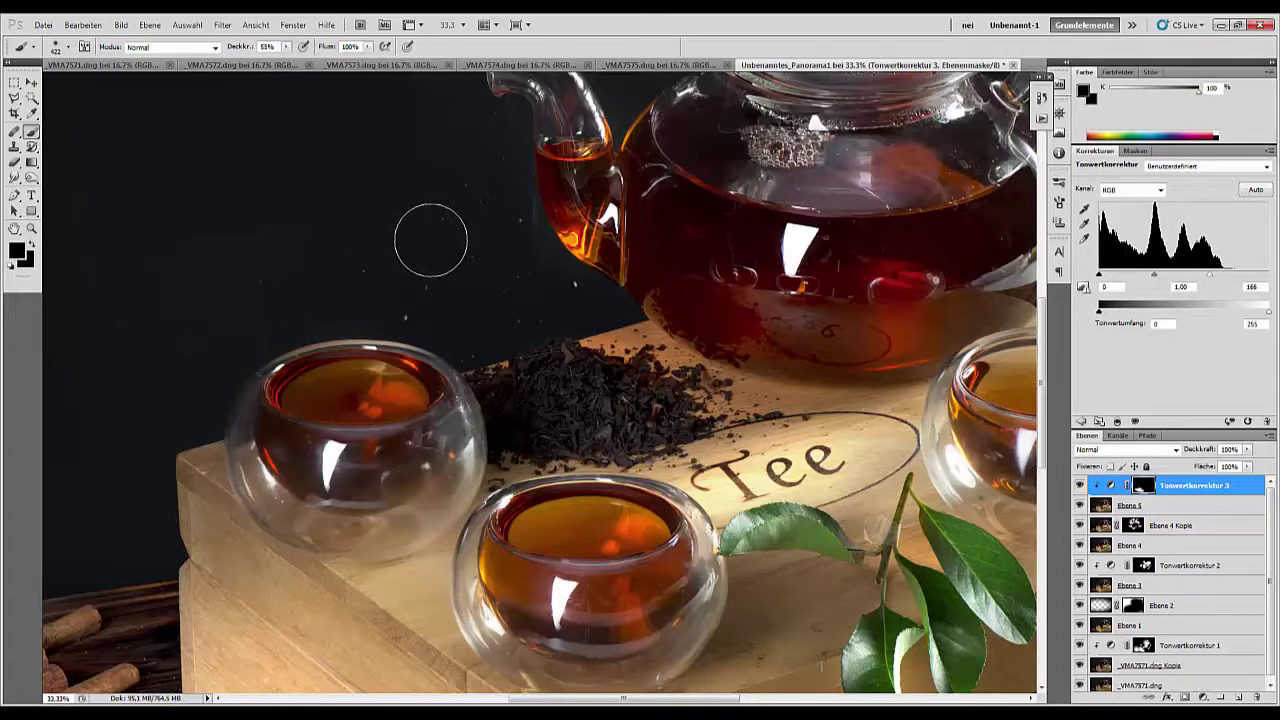
{"action": "key", "text": "x"}
{"action": "key", "text": "ctrl+shift+alt+n"}
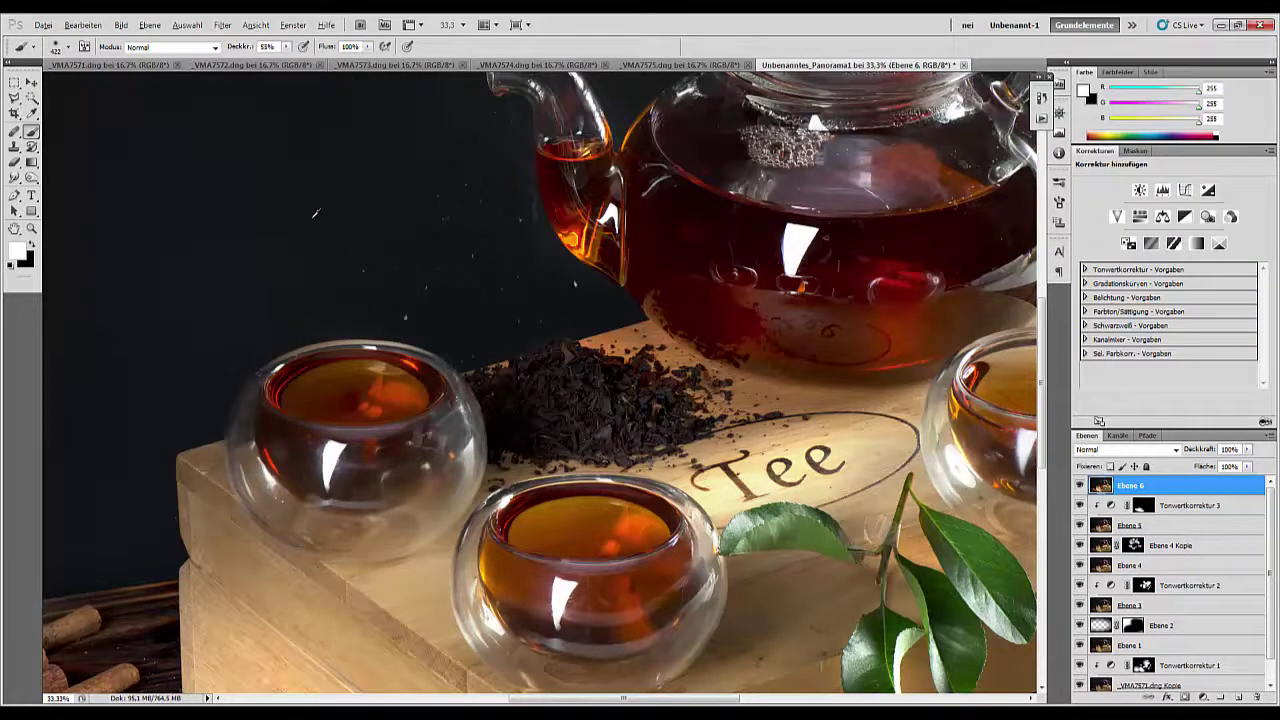
{"action": "left_click", "coordinate": [316, 213], "text": "alt"}
- Add white steam rising from the teapot spout on the empty top layer, using a 2500 px smoke brush at 48% opacity
{"action": "left_click_drag", "start_coordinate": [244, 46], "coordinate": [256, 46]}
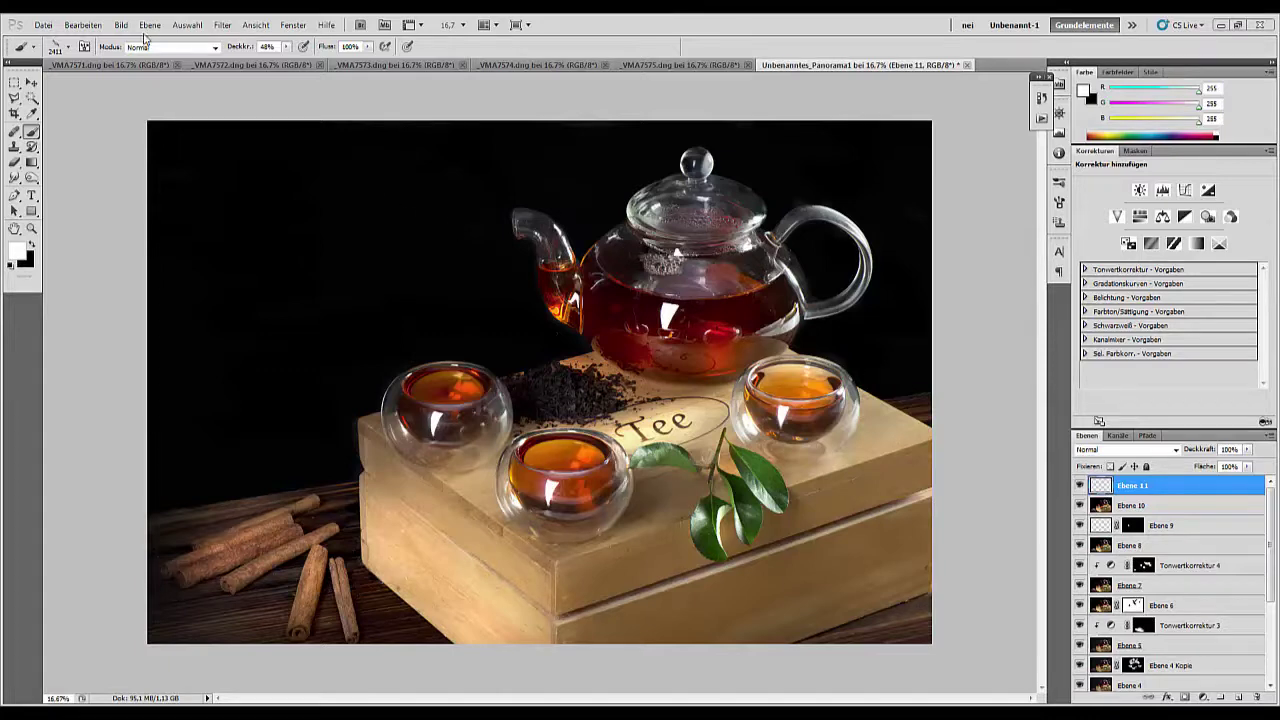
{"action": "left_click", "coordinate": [69, 49]}
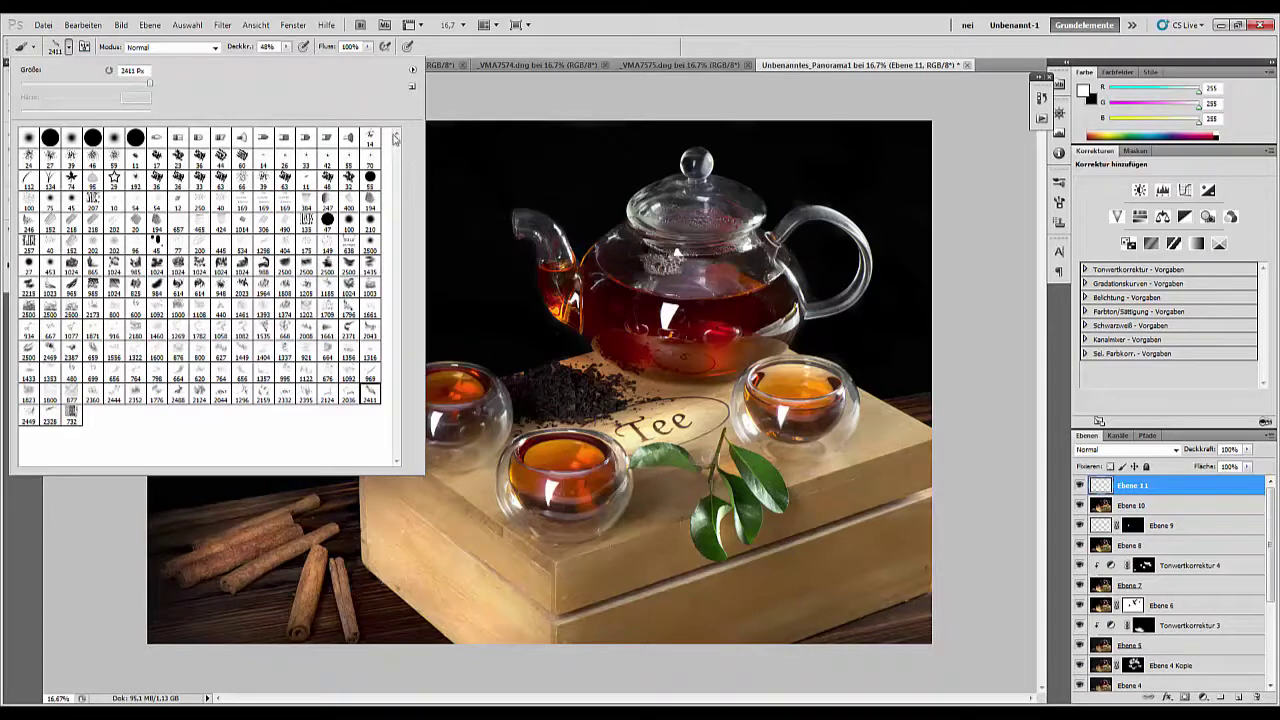
{"action": "left_click_drag", "start_coordinate": [147, 86], "coordinate": [222, 89]}
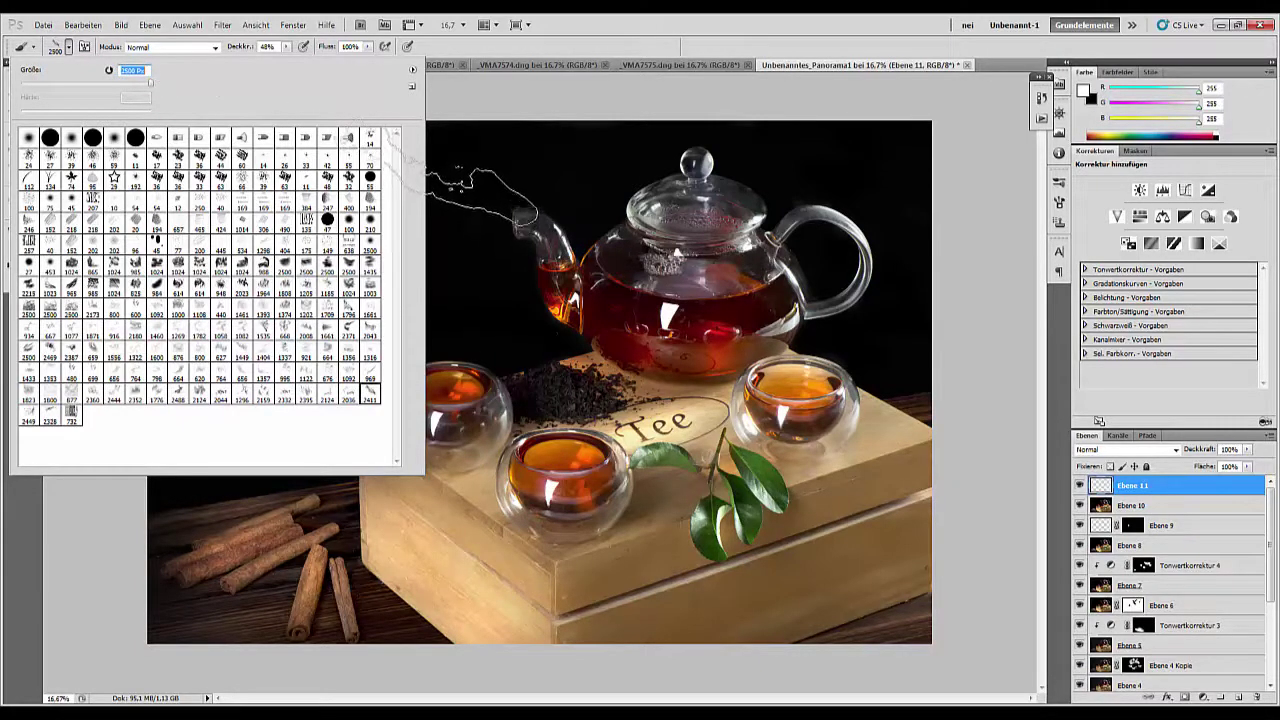
{"action": "key", "text": "Return"}
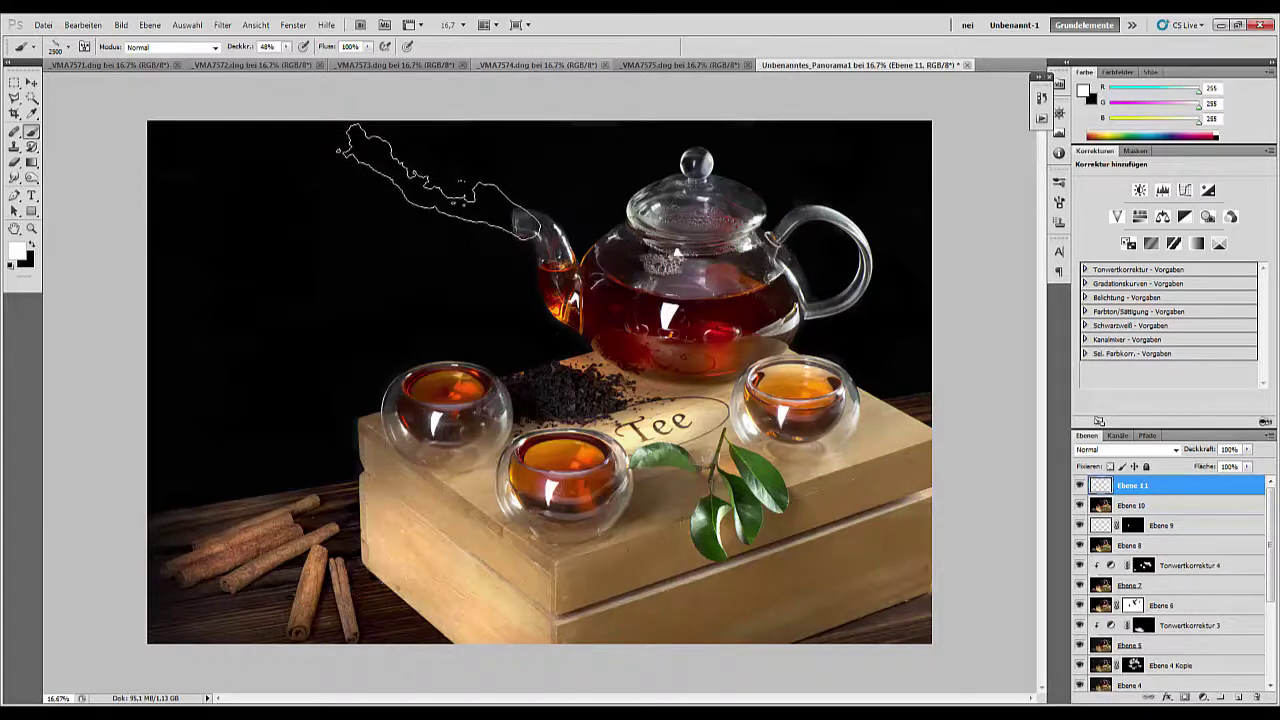
{"action": "left_click", "coordinate": [437, 182]}
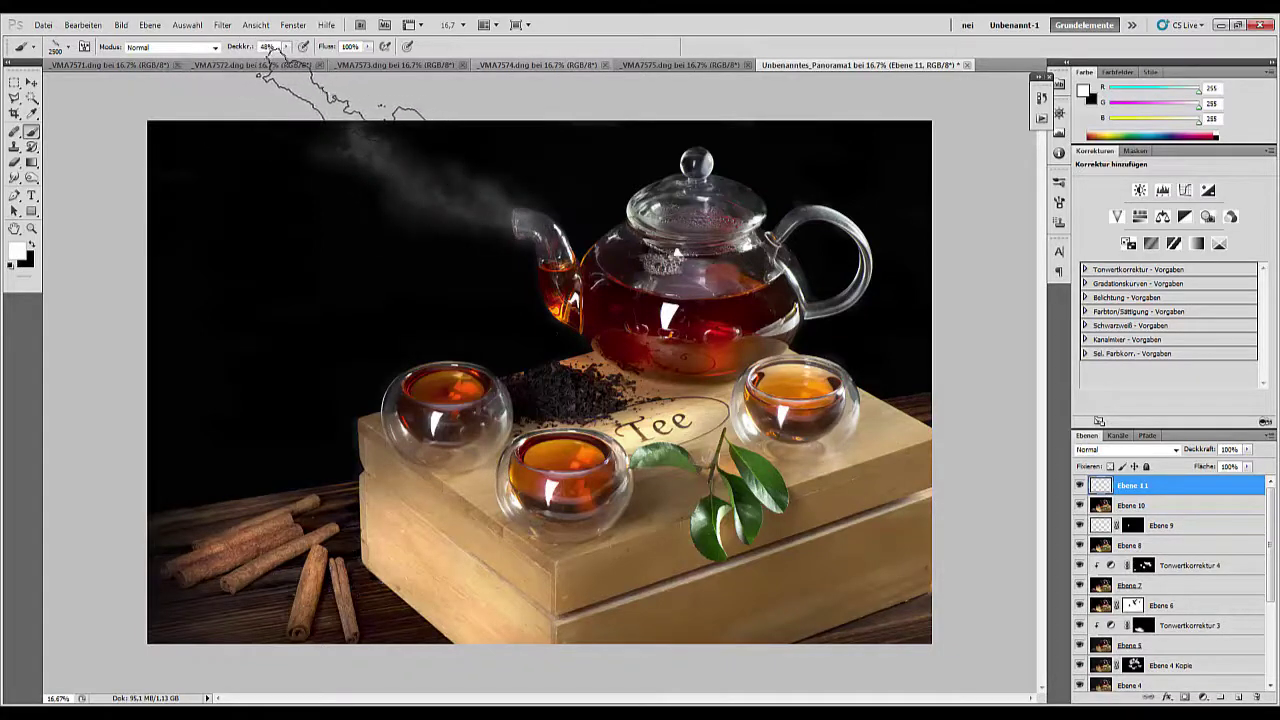
{"action": "left_click", "coordinate": [298, 78]}
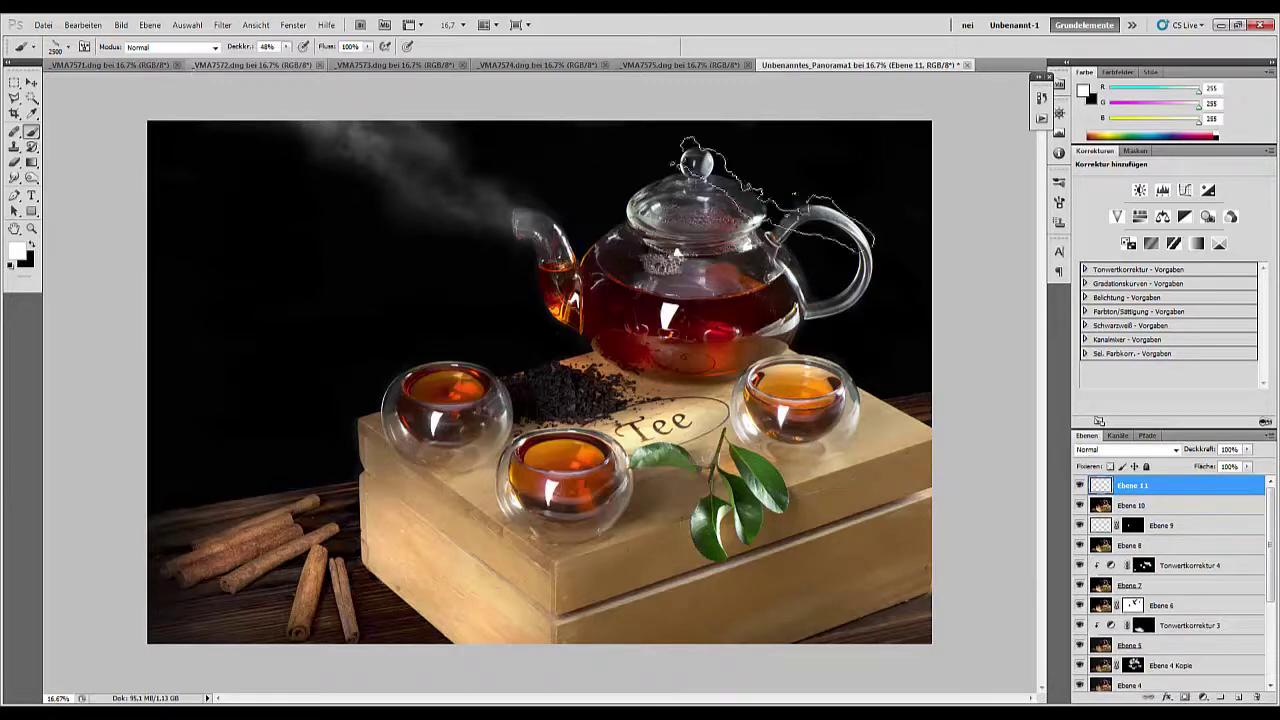
- Add a mask to the steam layer and paint black over the steam with a soft round brush at 34% opacity
{"action": "left_click_drag", "start_coordinate": [1200, 456], "coordinate": [1236, 449]}
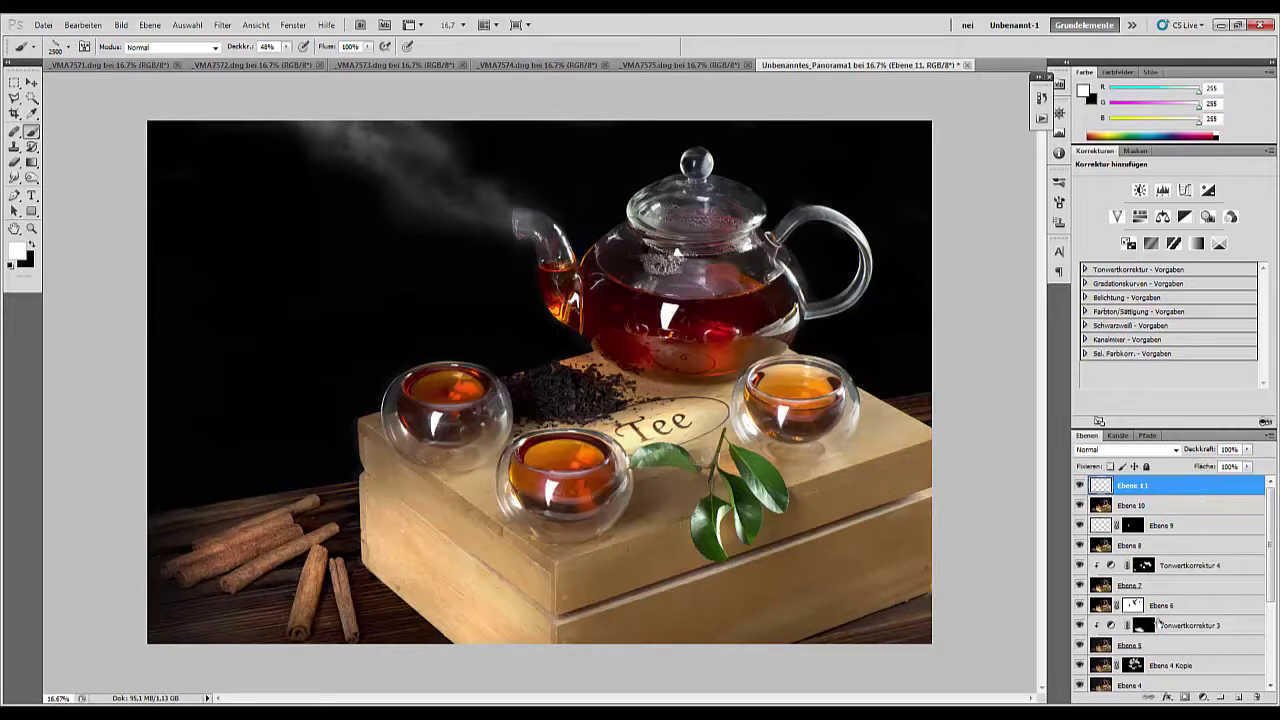
{"action": "left_click", "coordinate": [1185, 698]}
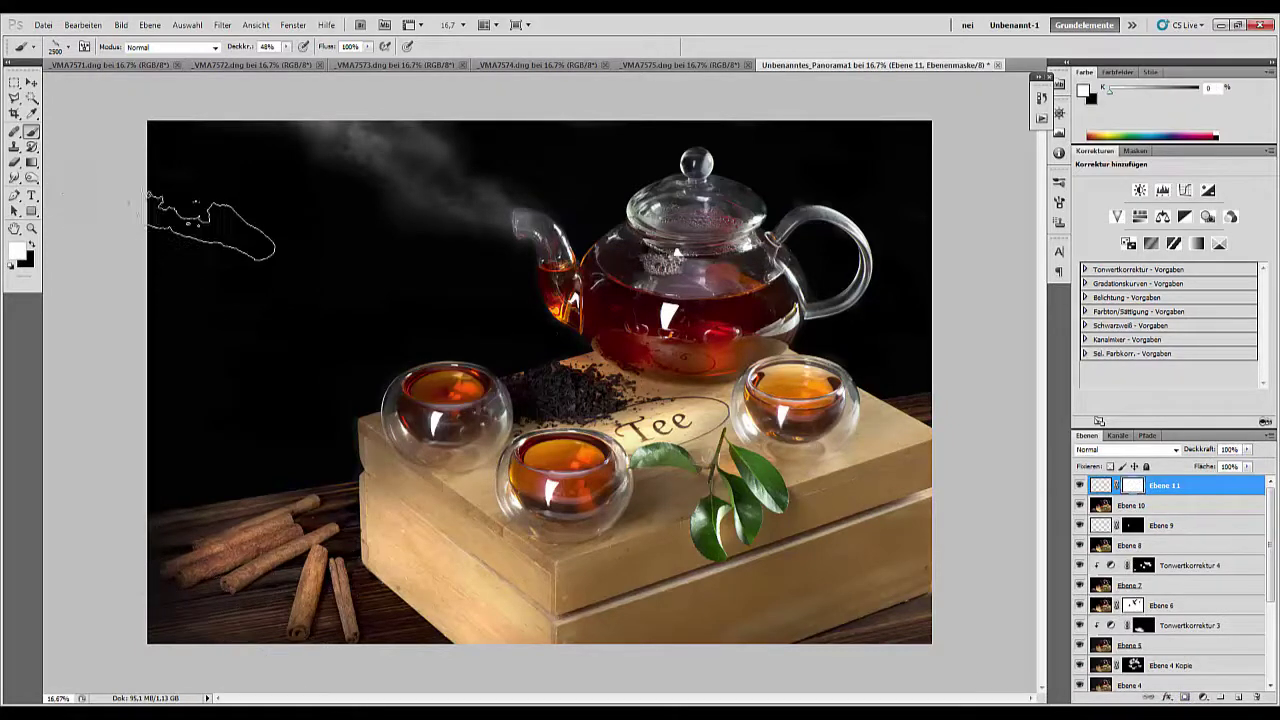
{"action": "left_click", "coordinate": [68, 48]}
{"action": "left_click", "coordinate": [30, 139]}
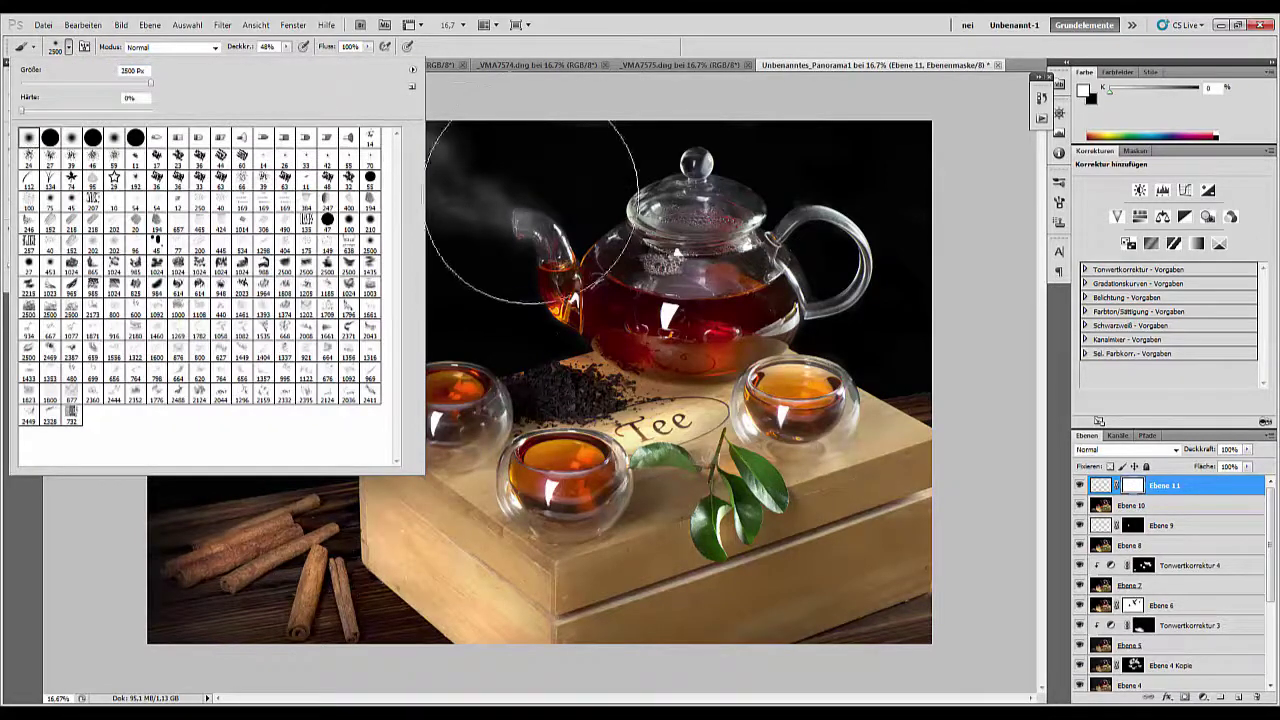
{"action": "left_click", "coordinate": [286, 523]}
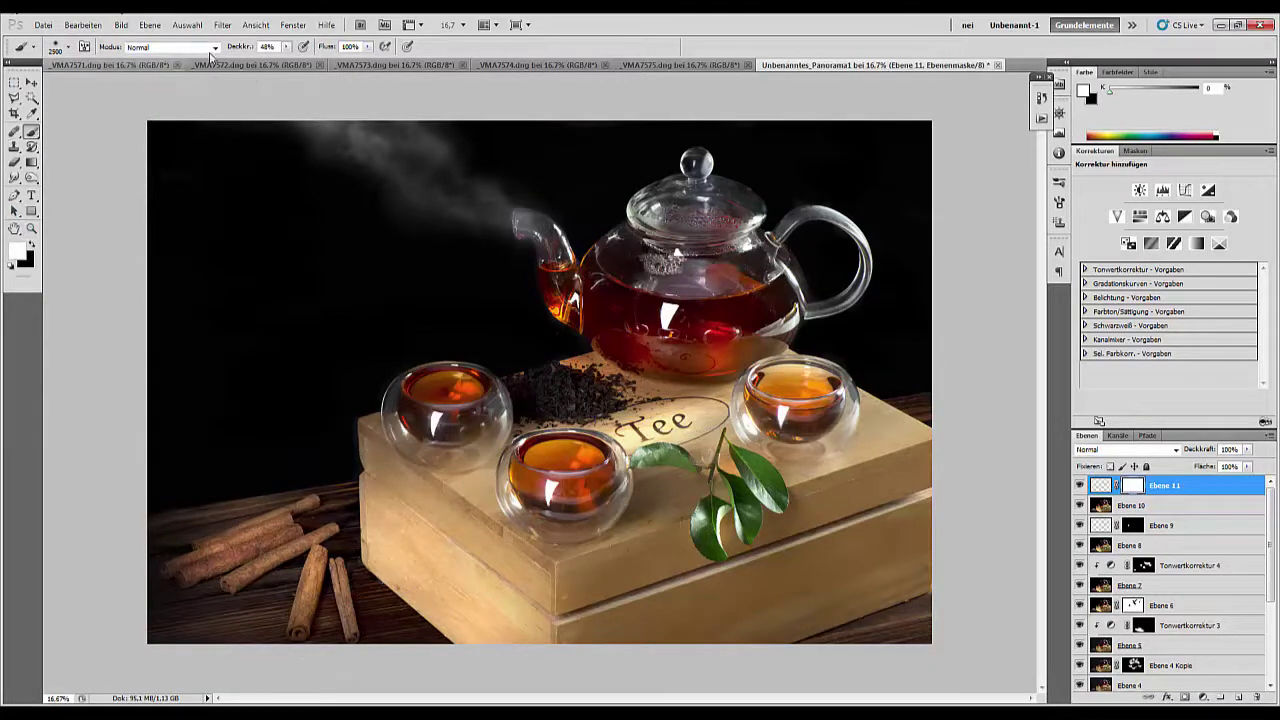
{"action": "left_click_drag", "start_coordinate": [247, 51], "coordinate": [234, 48]}
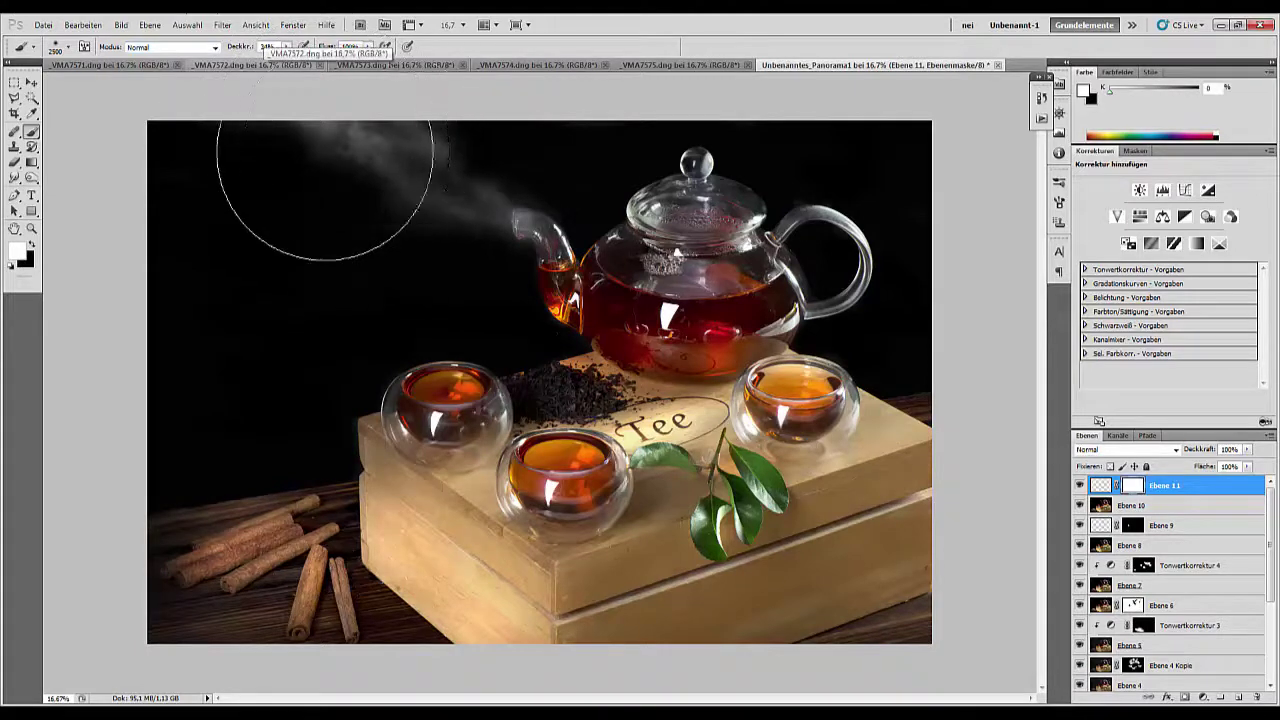
{"action": "left_click", "coordinate": [31, 248]}
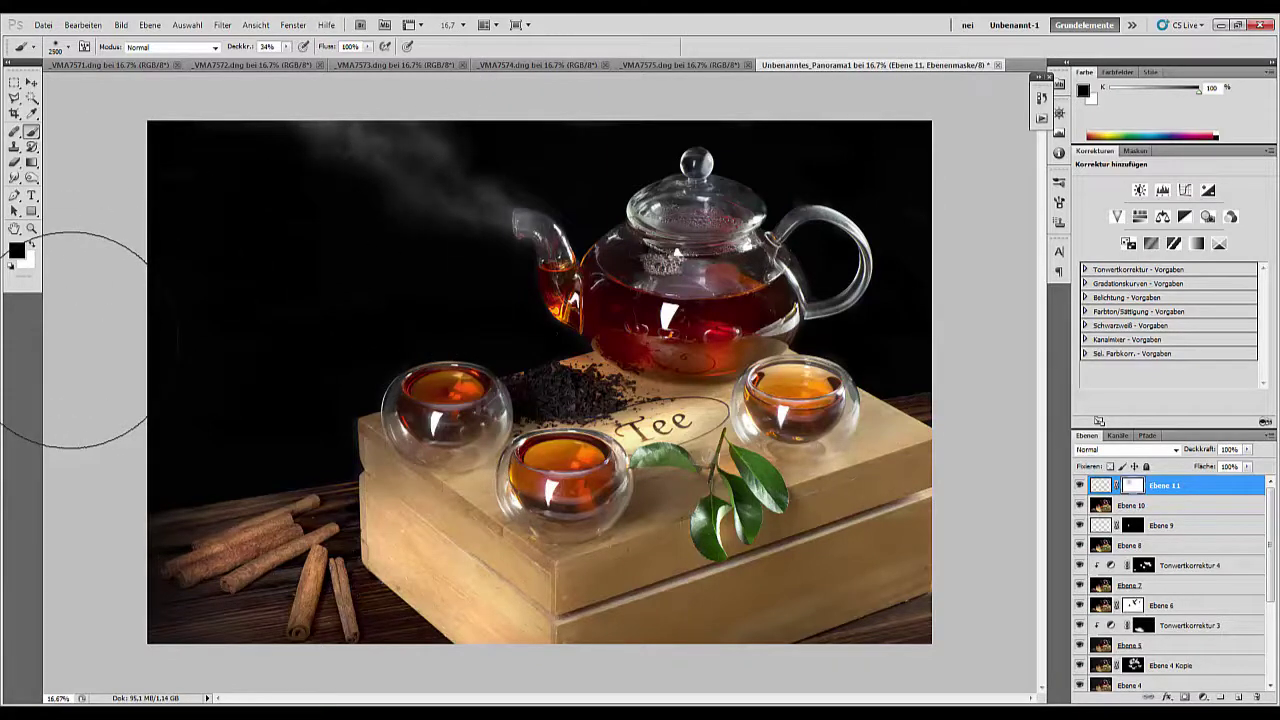
- Compare the image with and without the steam layer and deactivate that layer's mask
{"action": "key", "text": "ctrl+minus"}
{"action": "key", "text": "ctrl+minus"}
{"action": "key", "text": "ctrl+minus"}
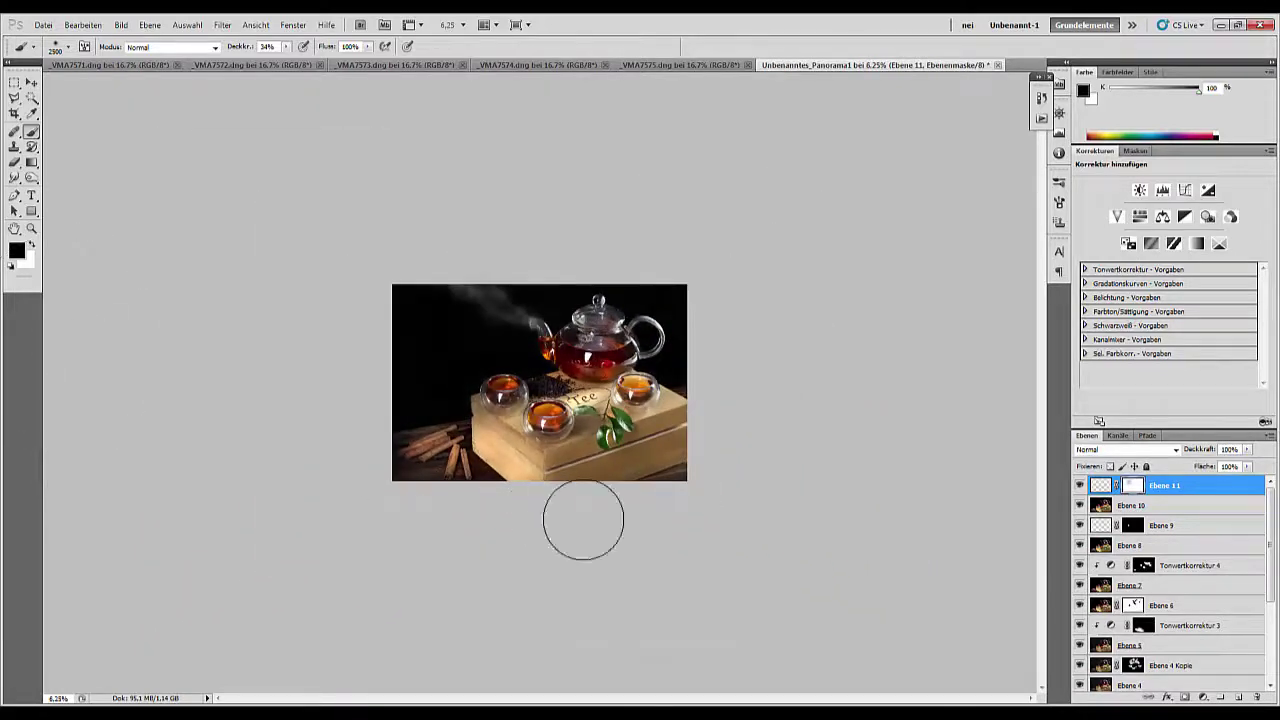
{"action": "left_click", "coordinate": [1079, 486]}
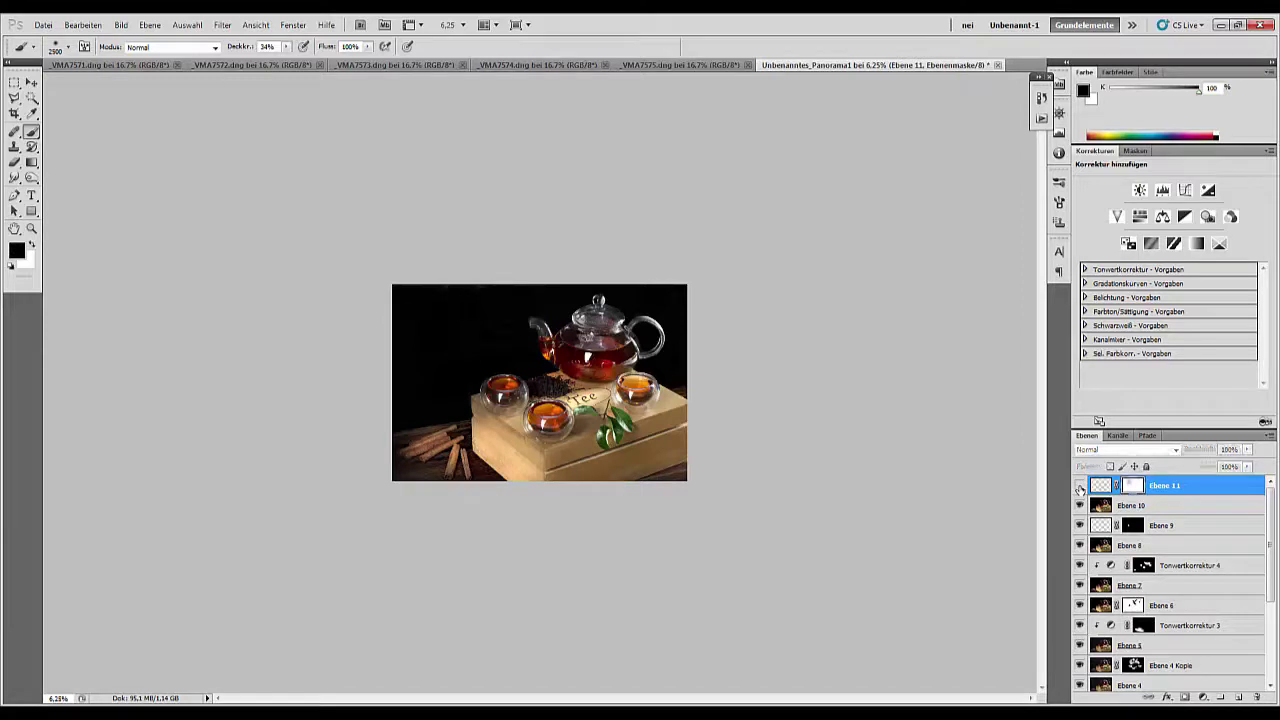
{"action": "left_click", "coordinate": [1079, 486]}
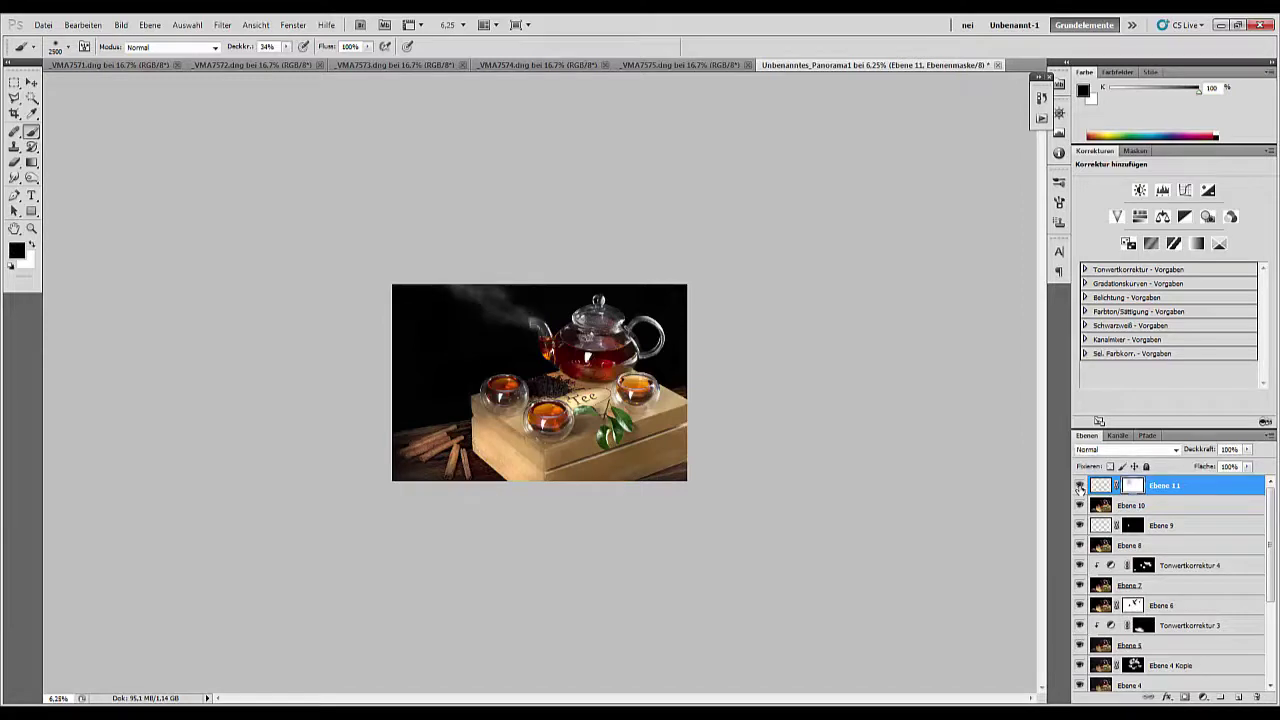
{"action": "right_click", "coordinate": [1131, 486]}
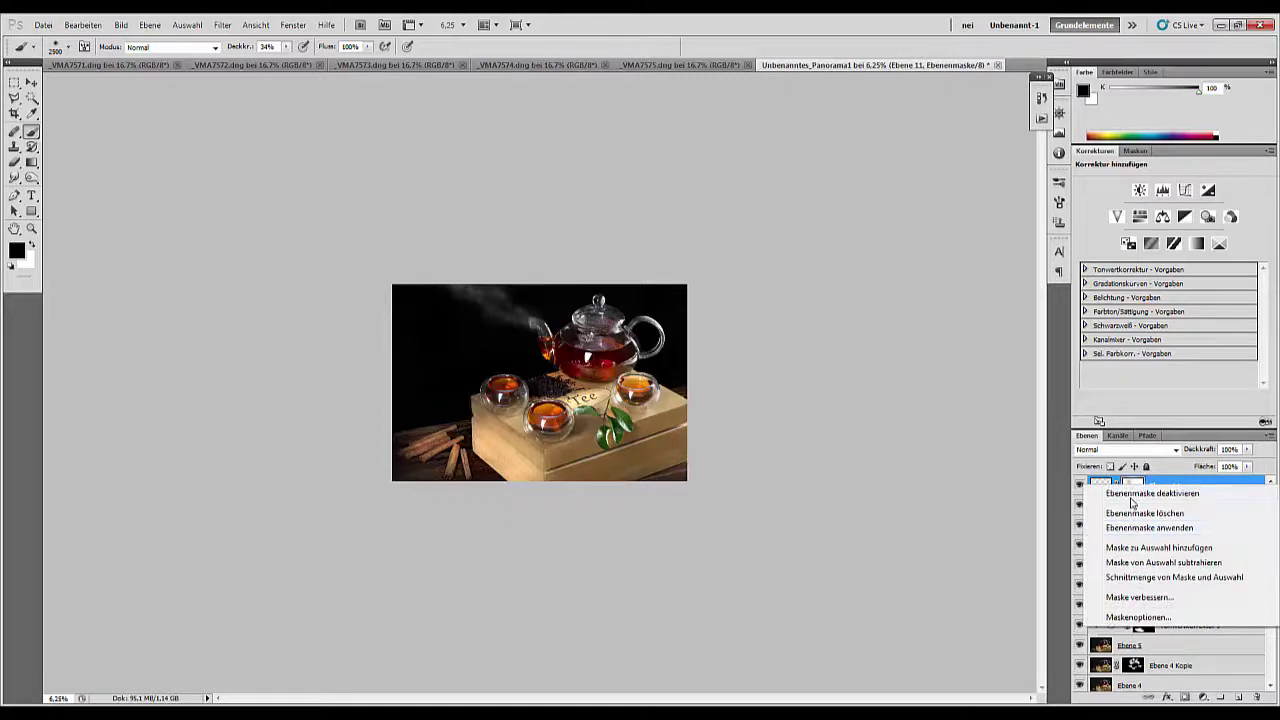
{"action": "left_click", "coordinate": [1131, 494]}
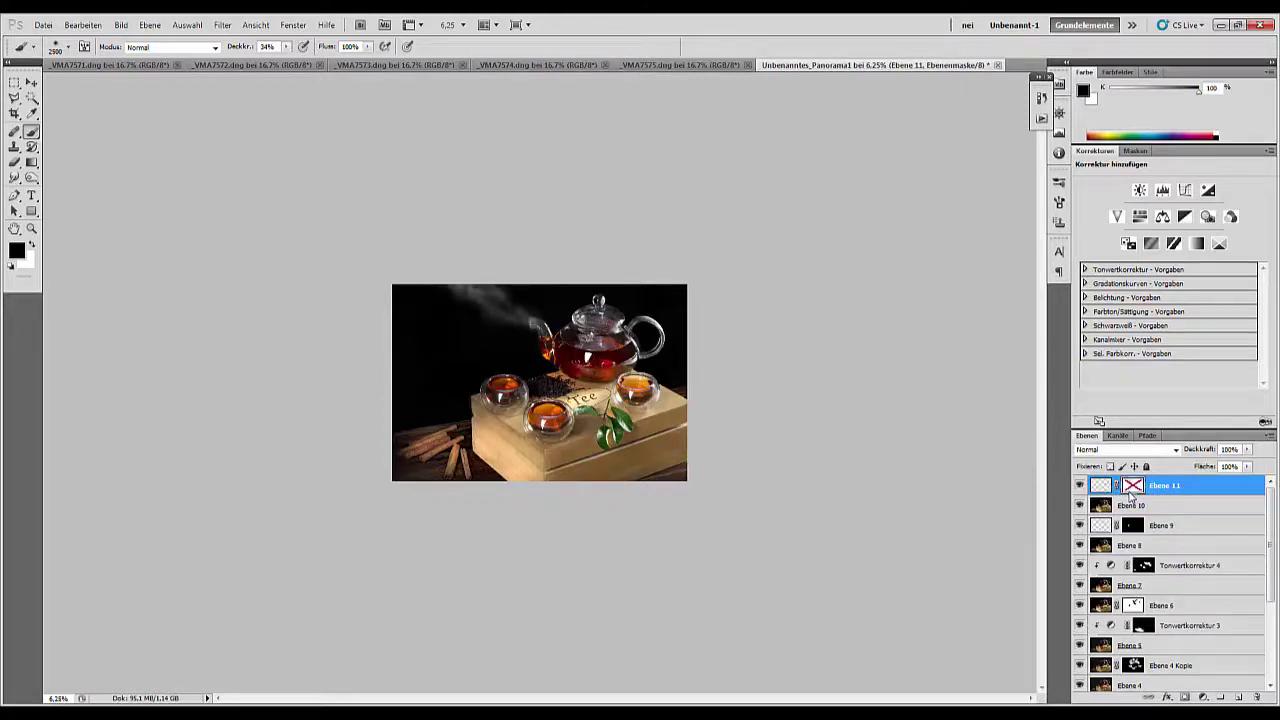
{"action": "key", "text": "ctrl+plus"}
{"action": "key", "text": "ctrl+plus"}
{"action": "key", "text": "ctrl+plus"}
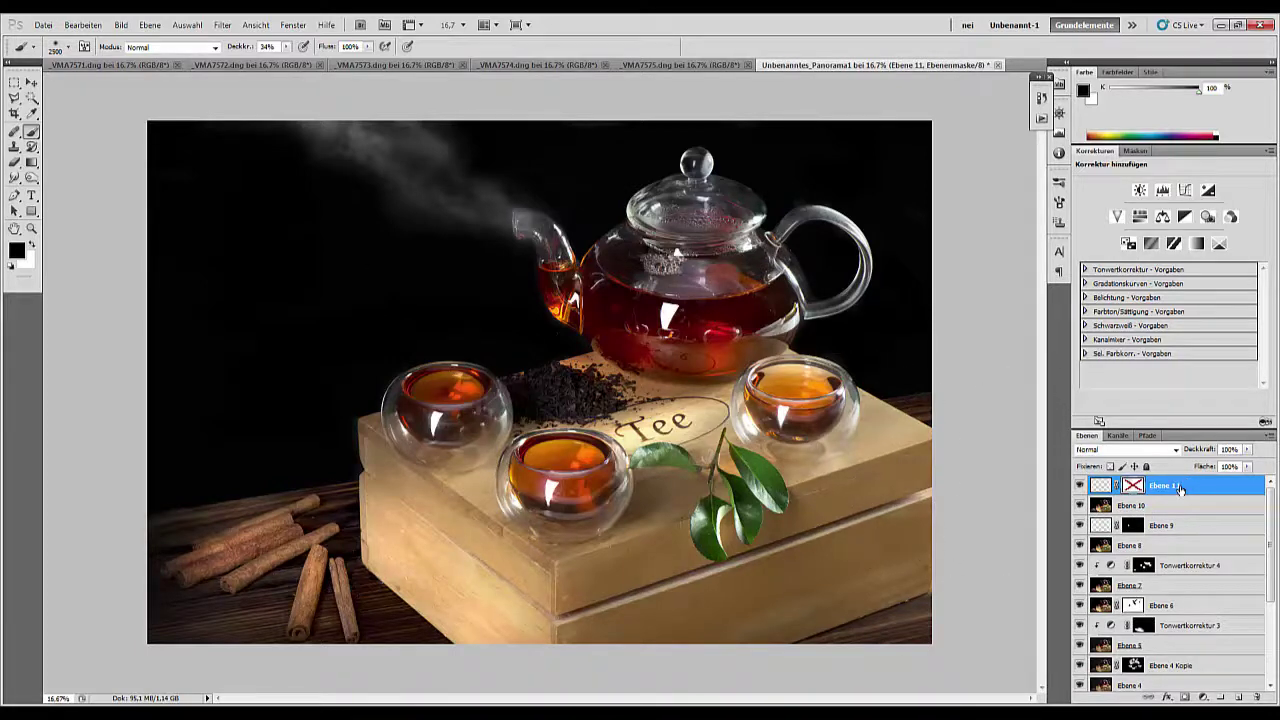
- Stamp all visible layers into a new top layer and duplicate it
{"action": "key", "text": "x"}
{"action": "key", "text": "ctrl+alt+shift+e"}
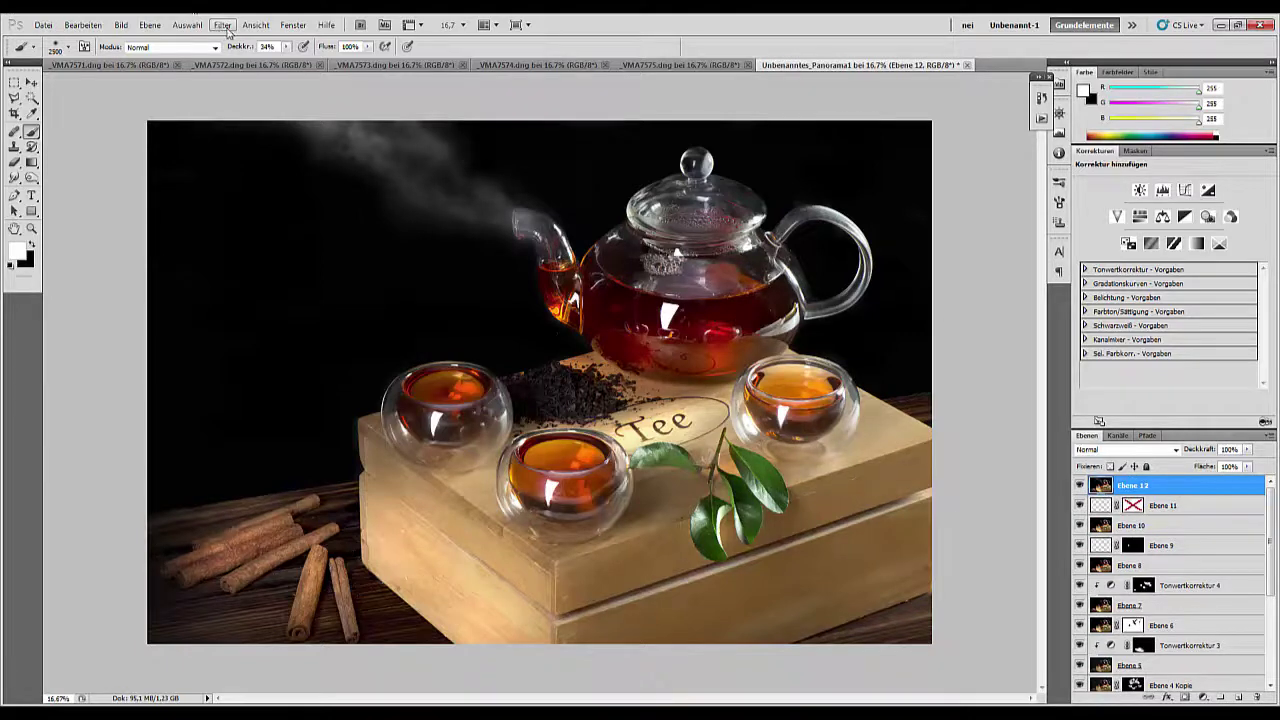
{"action": "left_click", "coordinate": [221, 24]}
{"action": "left_click_drag", "start_coordinate": [1190, 490], "coordinate": [1236, 697]}
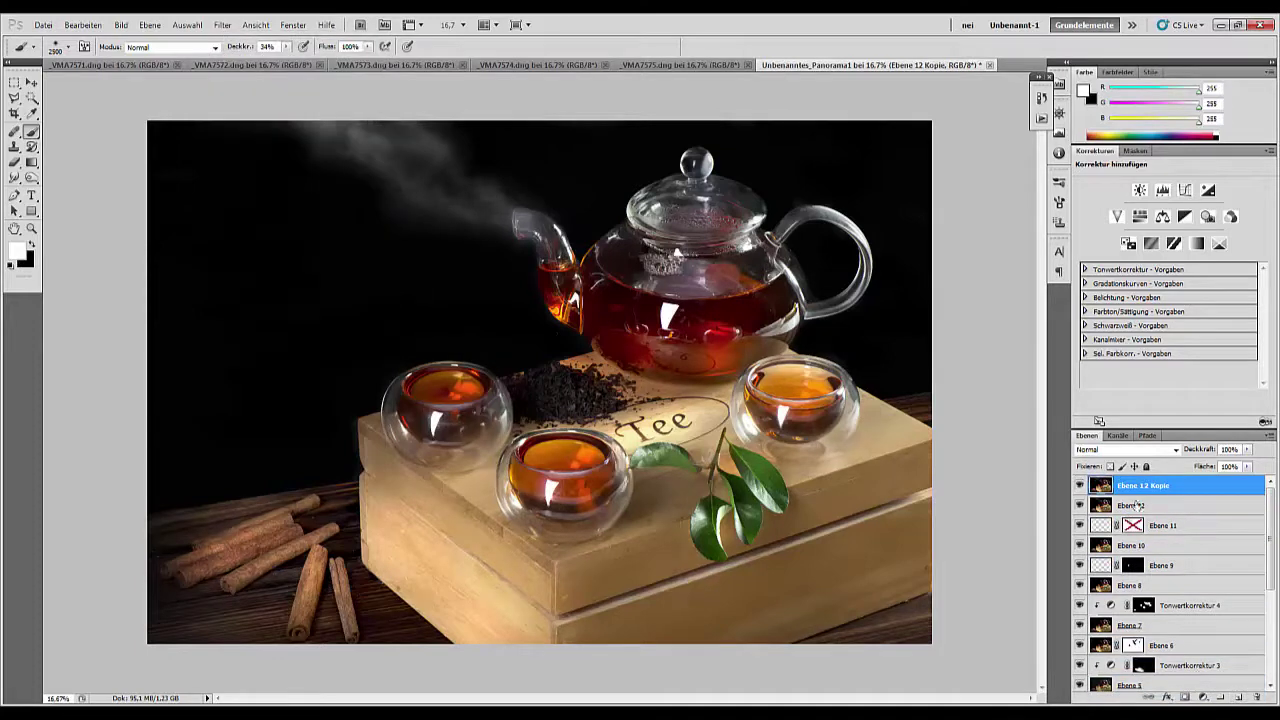
- Apply the High Pass (Hochpass) filter to the duplicated layer and set its blend mode to Overlay (Ineinanderkopieren)
{"action": "left_click", "coordinate": [223, 27]}
{"action": "mouse_move", "coordinate": [252, 287]}
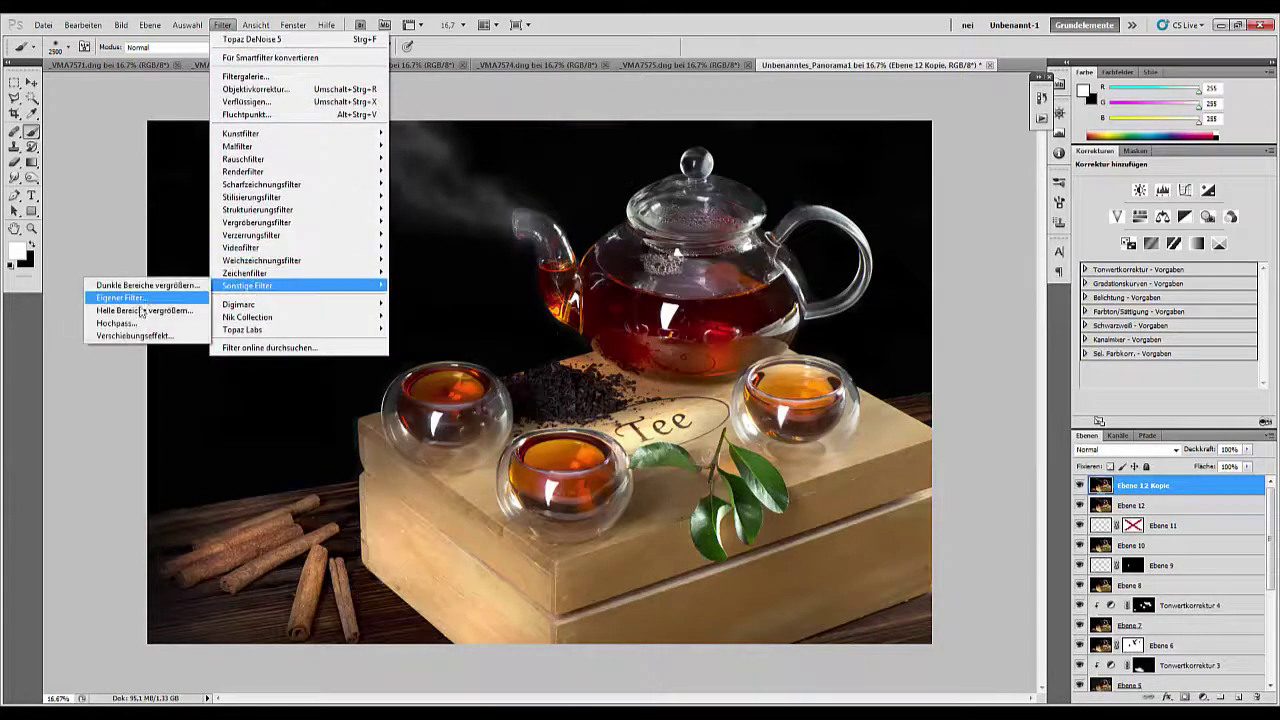
{"action": "left_click", "coordinate": [116, 323]}
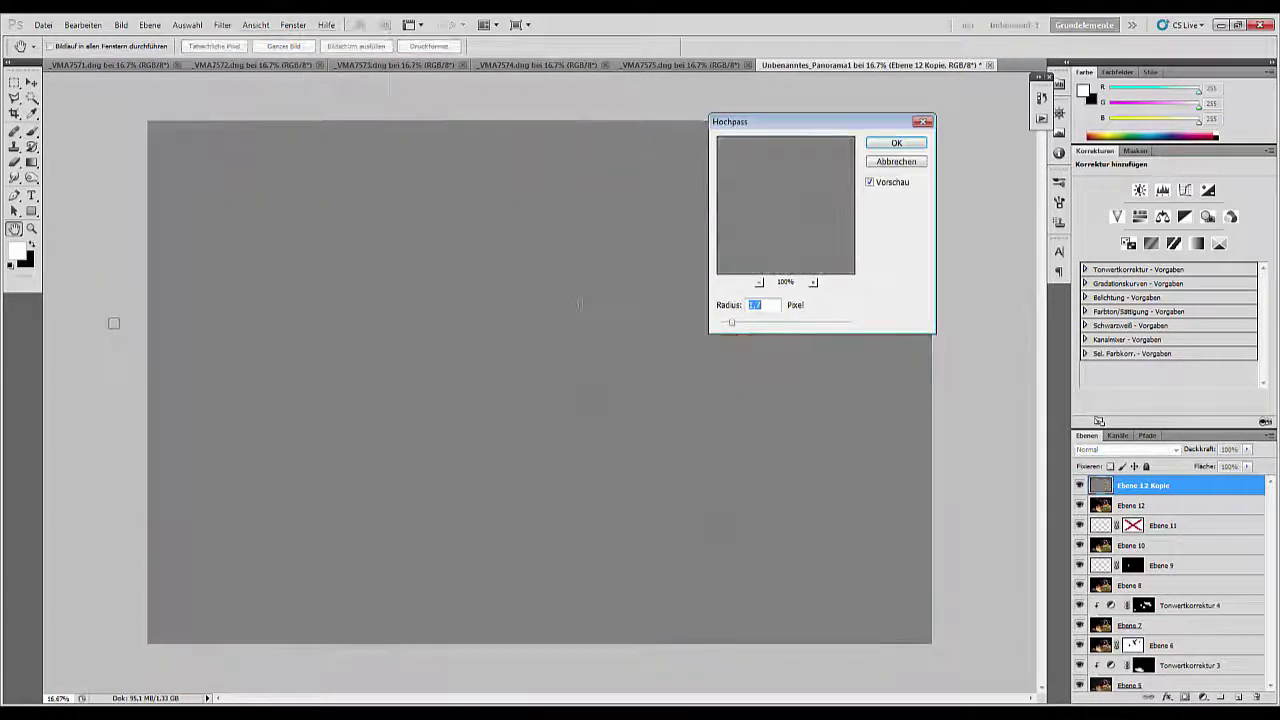
{"action": "left_click_drag", "start_coordinate": [735, 328], "coordinate": [740, 326]}
{"action": "left_click", "coordinate": [896, 143]}
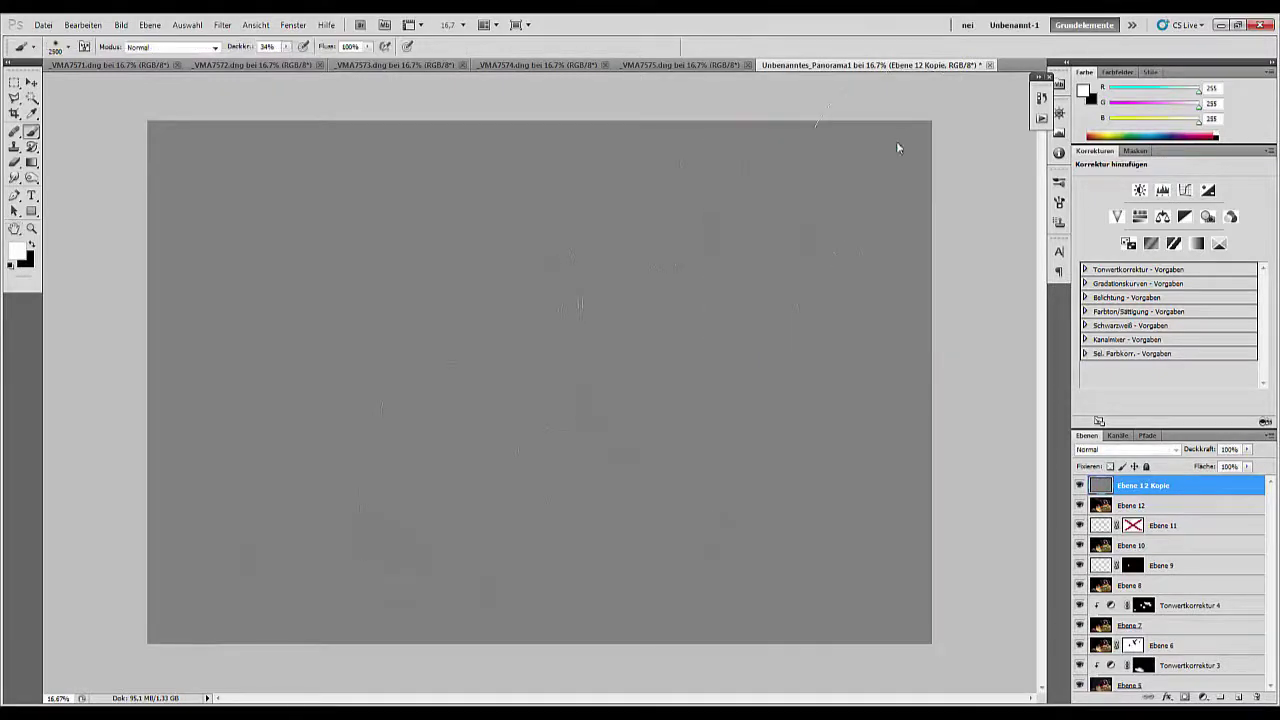
{"action": "left_click", "coordinate": [1140, 449]}
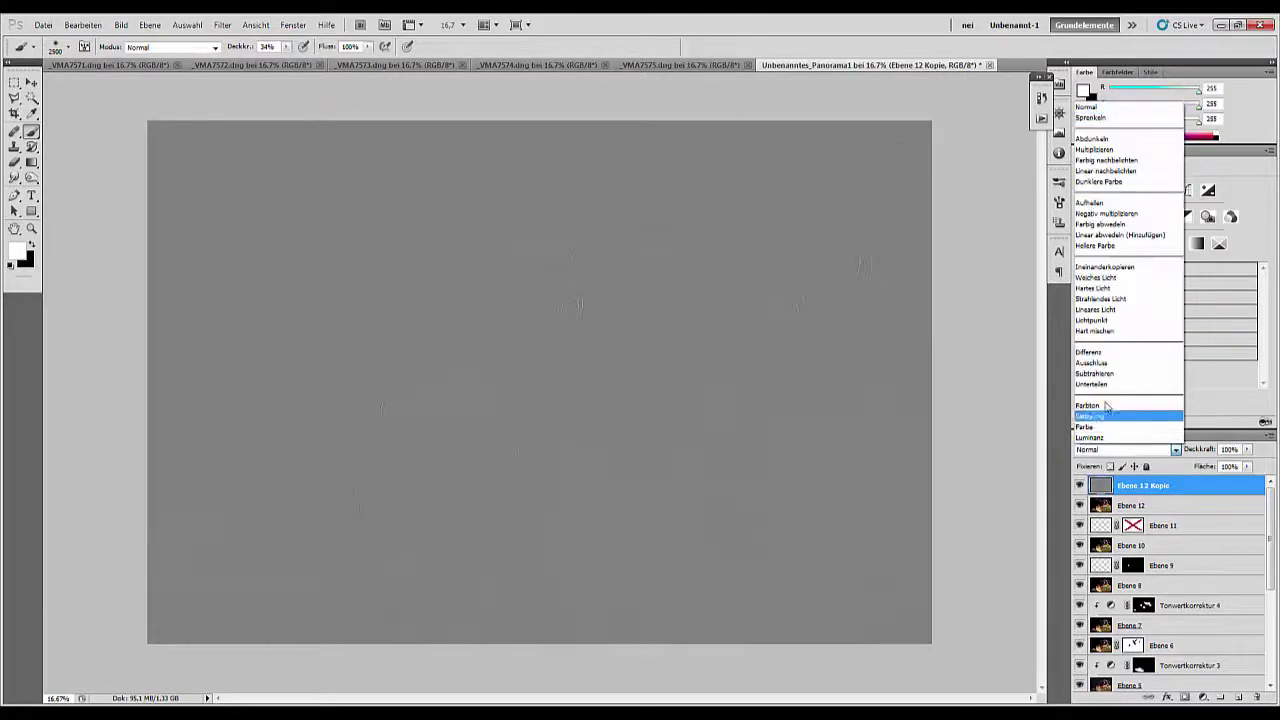
{"action": "left_click", "coordinate": [1100, 268]}
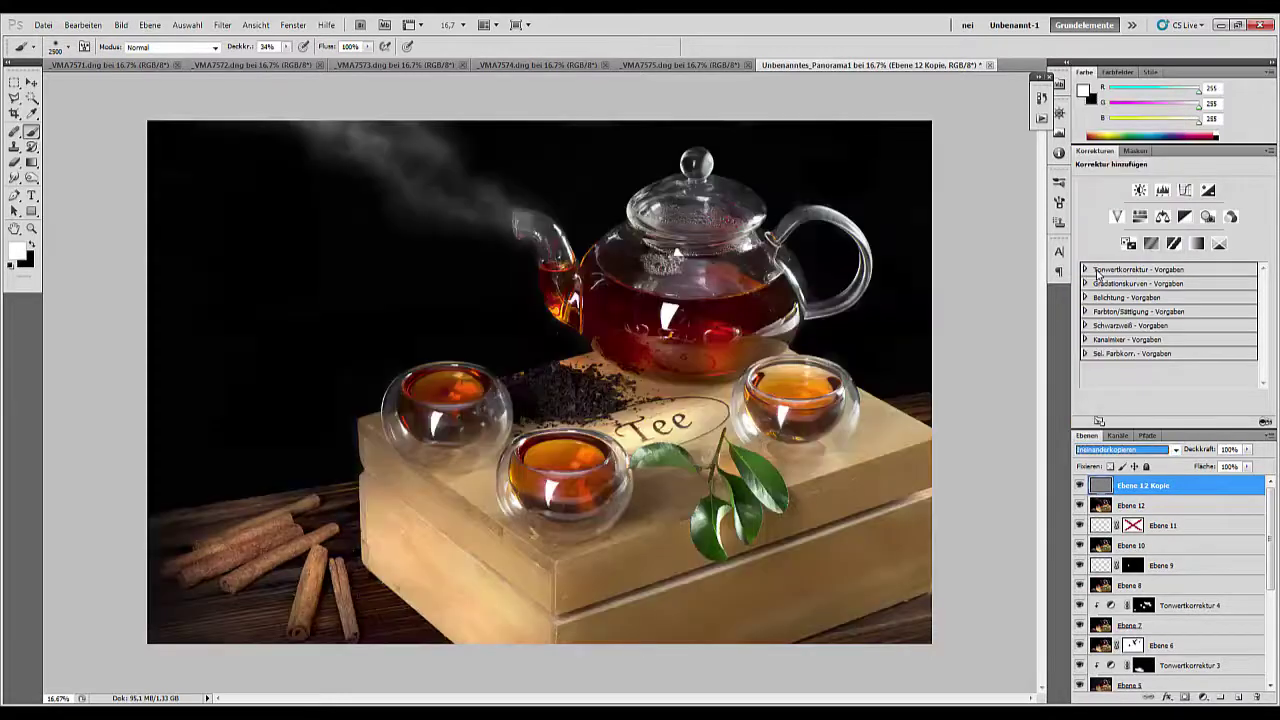